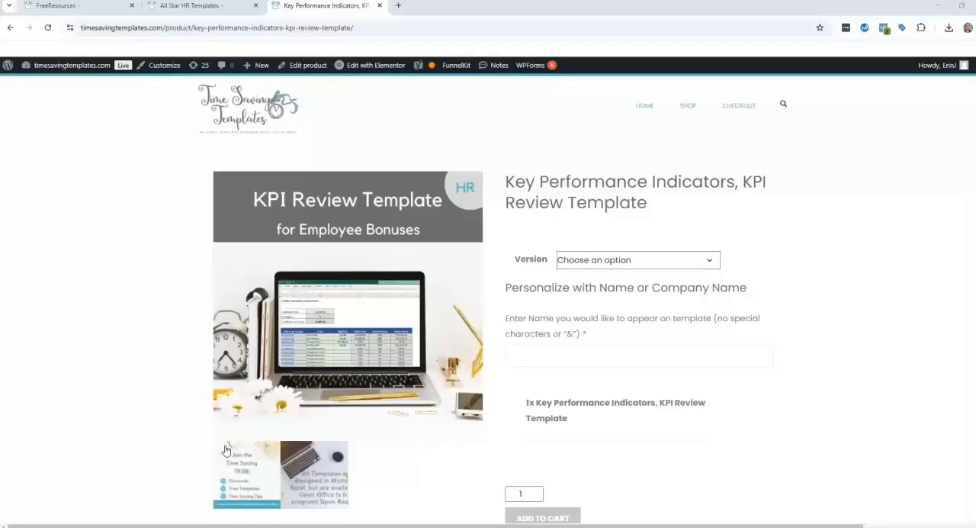
- Look over the KPI Review Template product page, including its description and demonstration video
scroll(408, 347, down, 5)
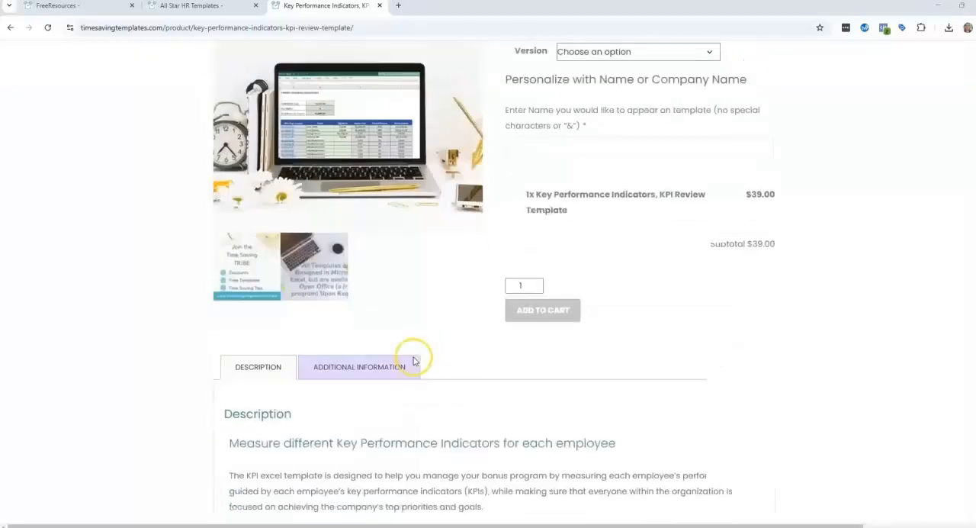
scroll(381, 378, down, 4)
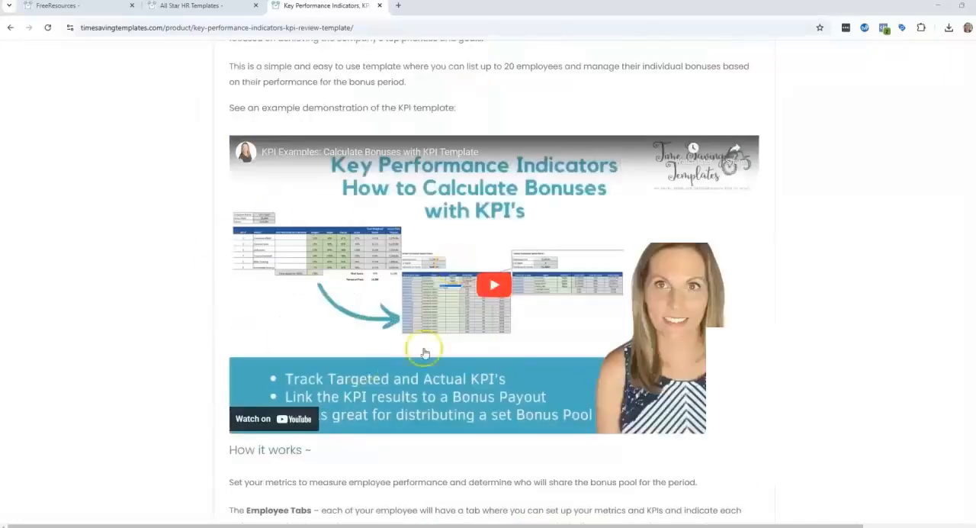
scroll(294, 284, up, 9)
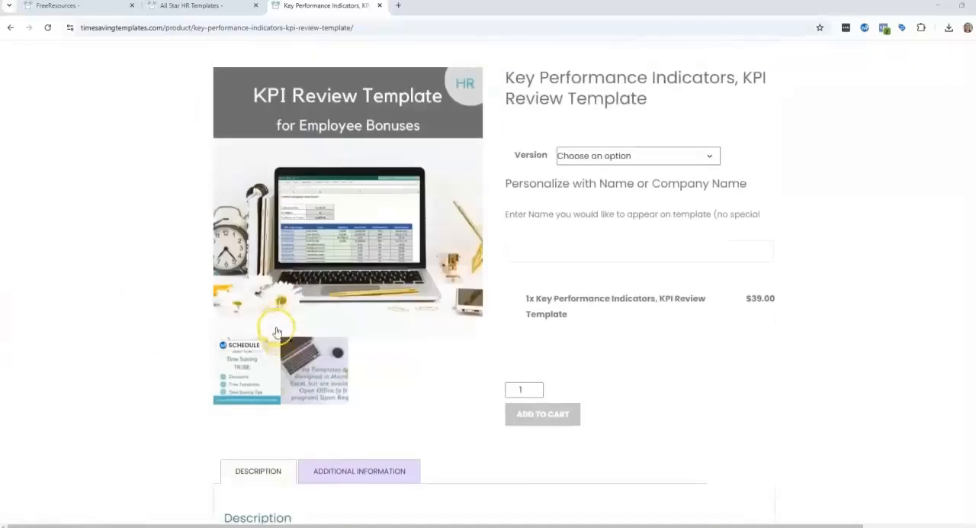
scroll(279, 348, up, 2)
scroll(122, 248, down, 1)
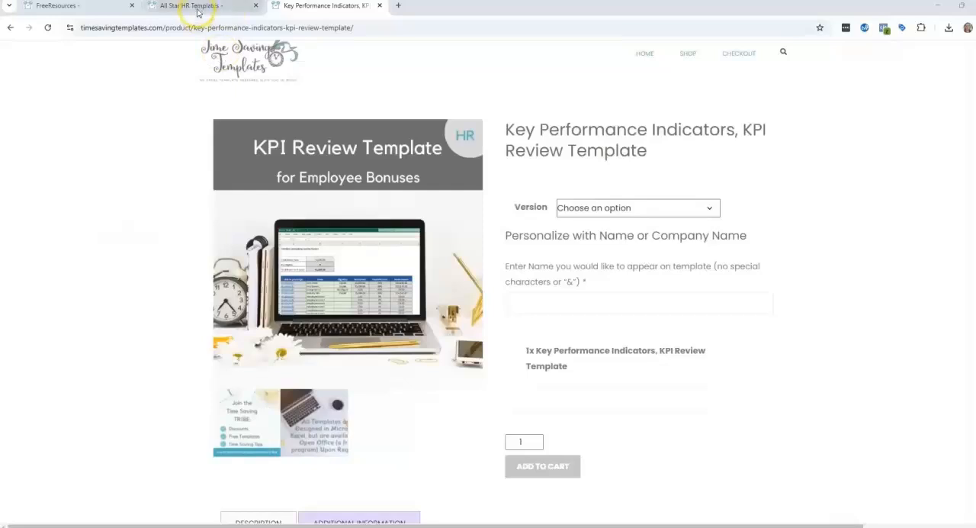
- Open the All Star HR Templates page and view the All Star HR Bundle section
mouse_move(196, 12)
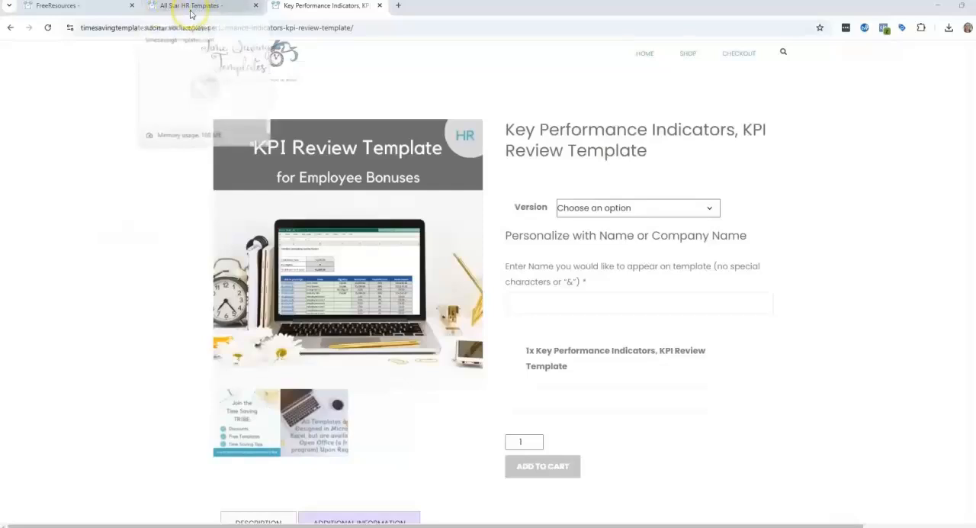
click(191, 11)
scroll(290, 318, up, 4)
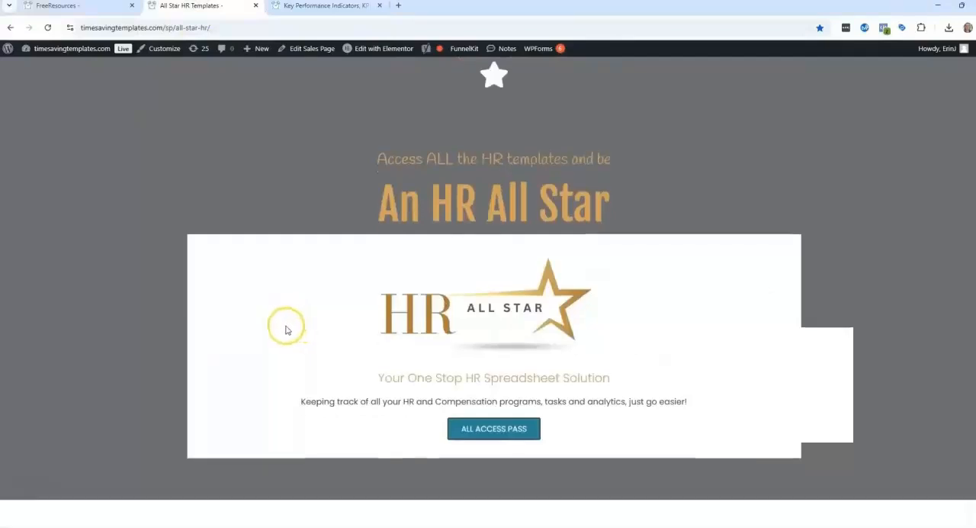
scroll(286, 329, down, 10)
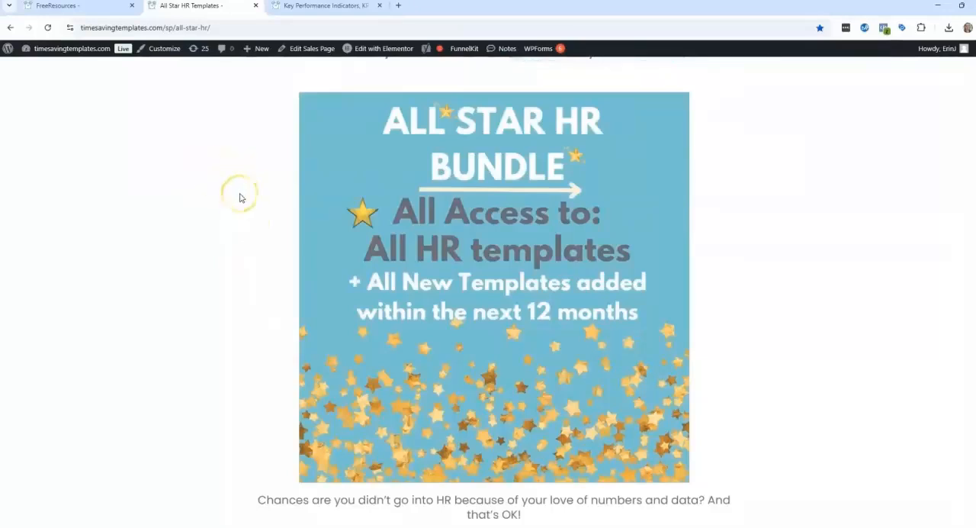
click(240, 201)
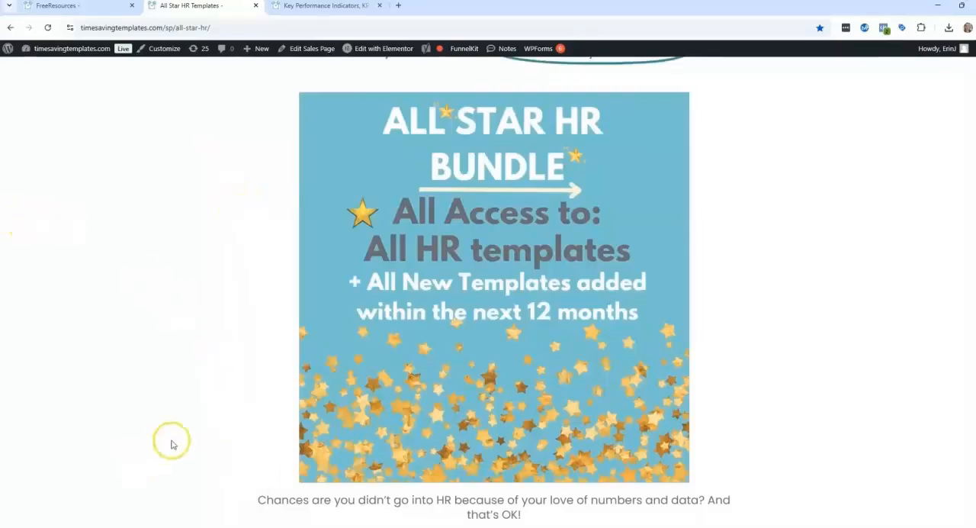
- Switch to the KPI-bonus template-for example workbook in Excel and review the employee list on the Summary sheet
mouse_move(523, 526)
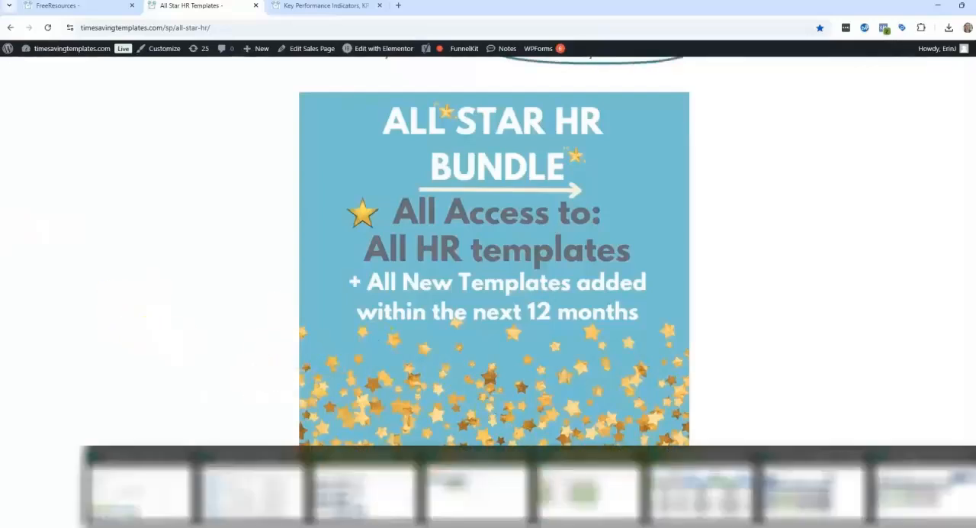
click(469, 505)
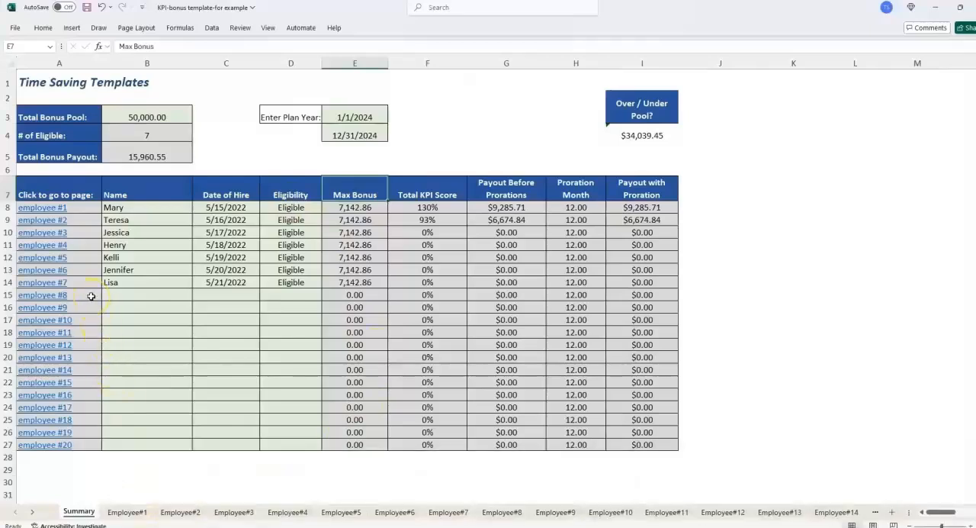
click(81, 454)
click(115, 455)
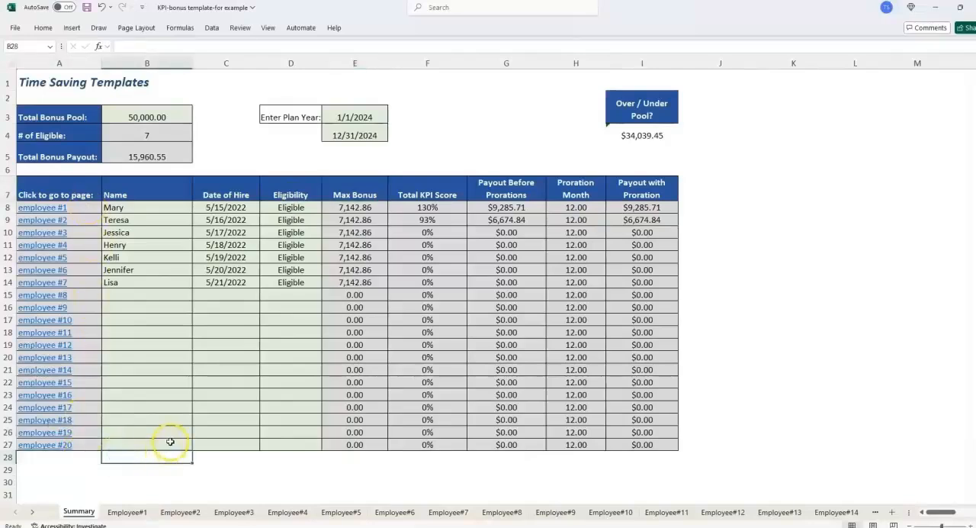
- Follow the employee #6 link from the Summary sheet and highlight KPI numbers 1 to 6, with the sheet enlarged
click(53, 269)
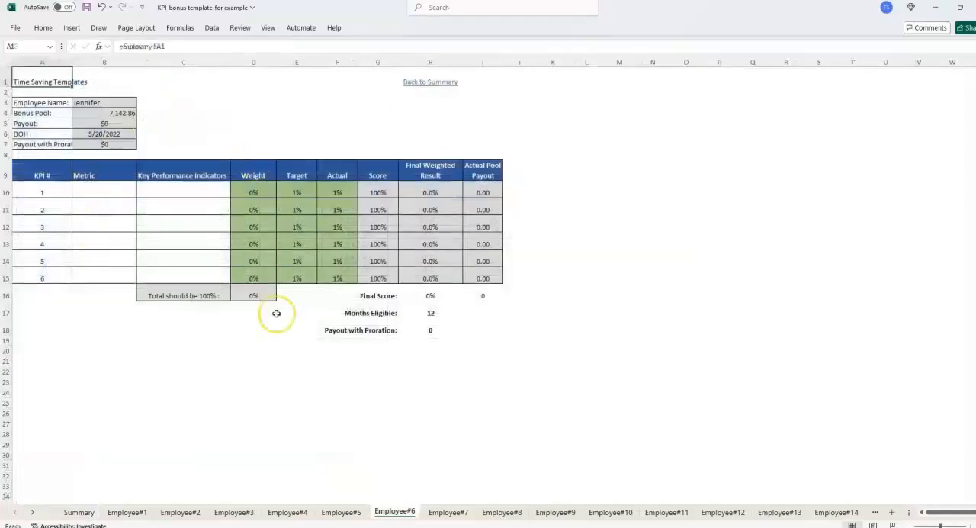
click(968, 526)
drag(74, 231, 72, 336)
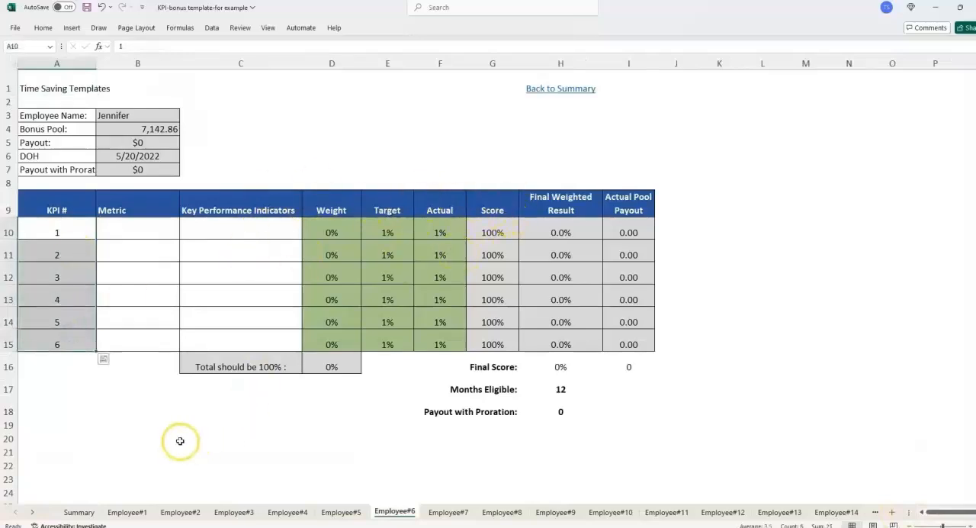
- Return to the Summary sheet and examine the Total Bonus Pool entry
click(84, 516)
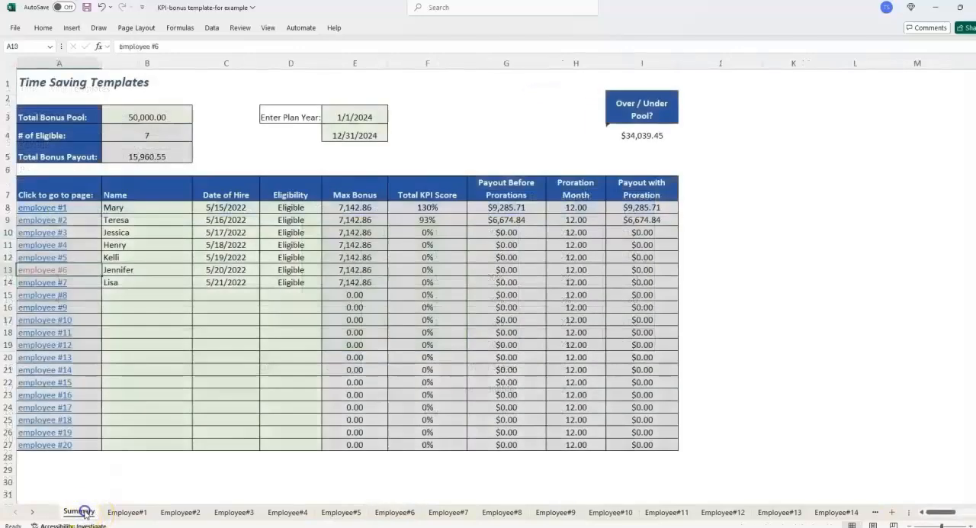
click(183, 155)
click(266, 156)
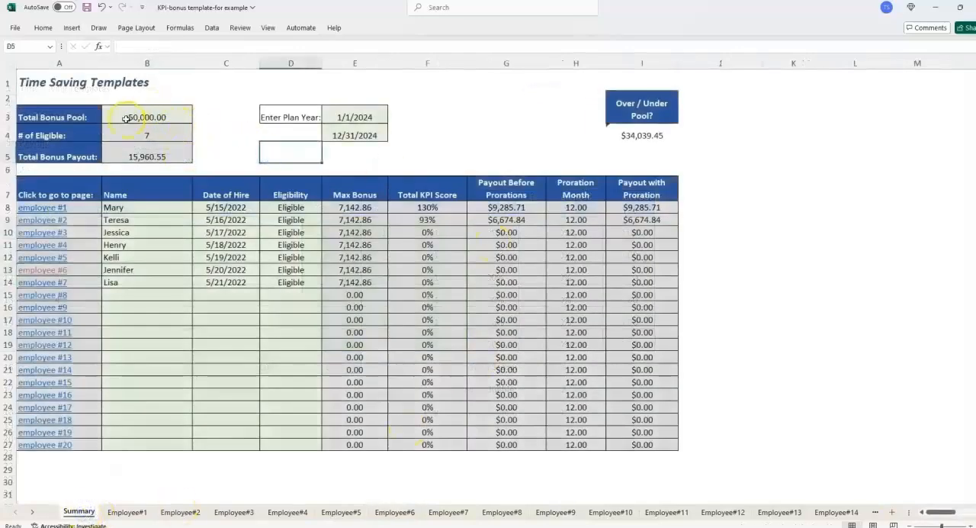
click(49, 112)
drag(49, 113, 198, 115)
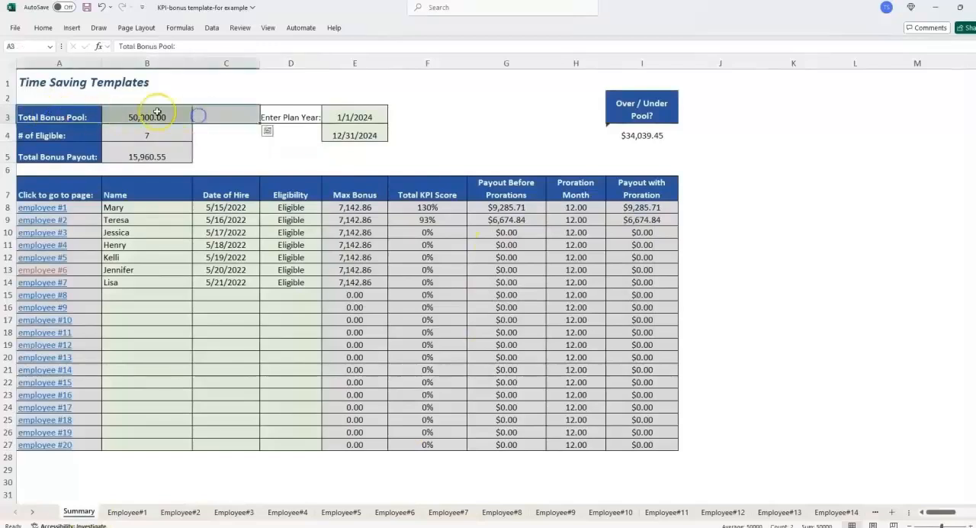
click(52, 113)
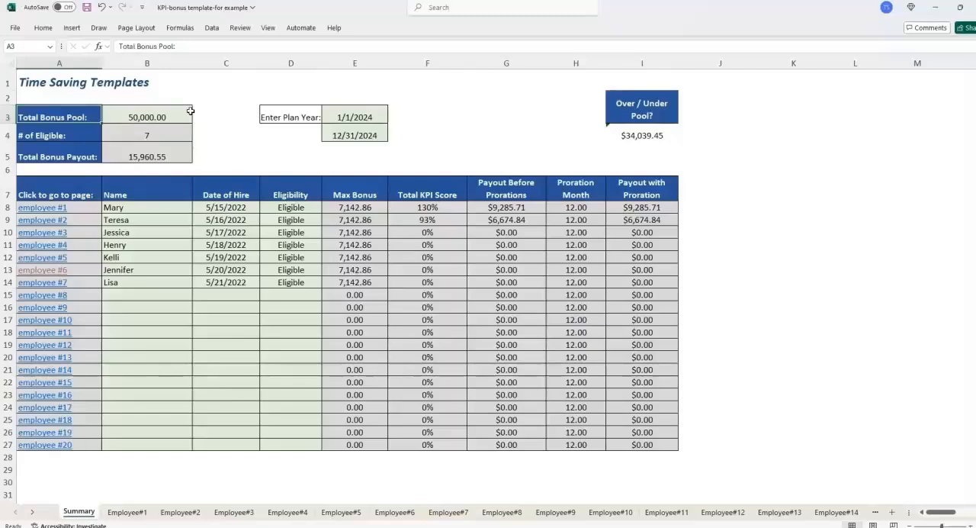
- Review the Max Bonus and Eligibility columns for the listed employees on the Summary sheet
click(353, 190)
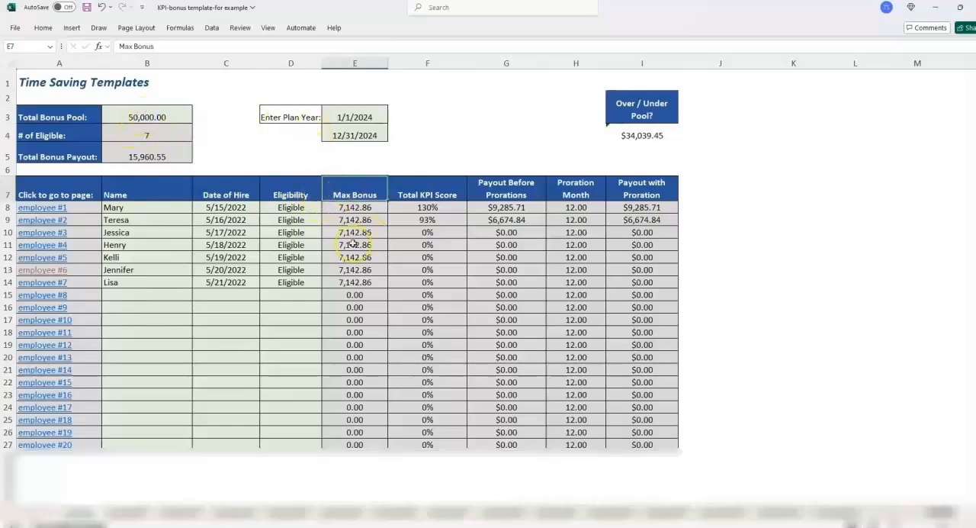
drag(288, 207, 296, 292)
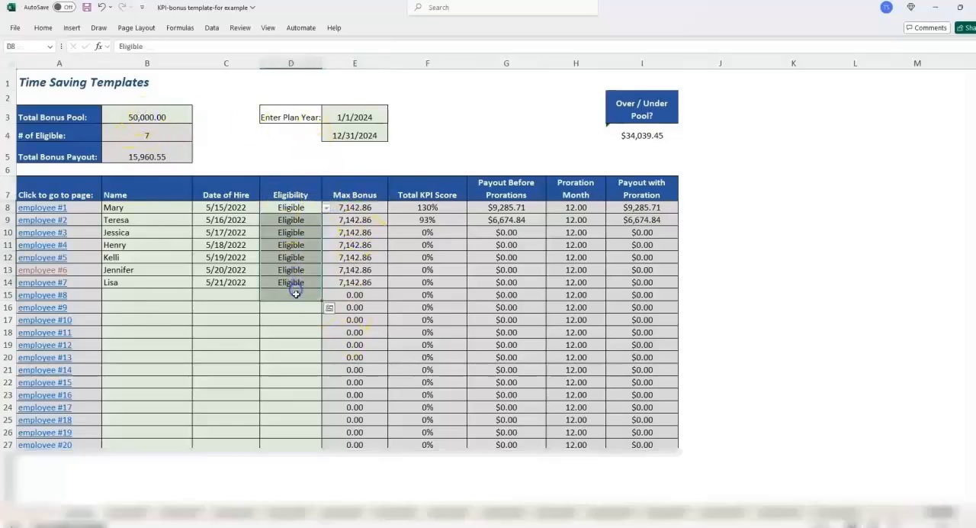
click(296, 295)
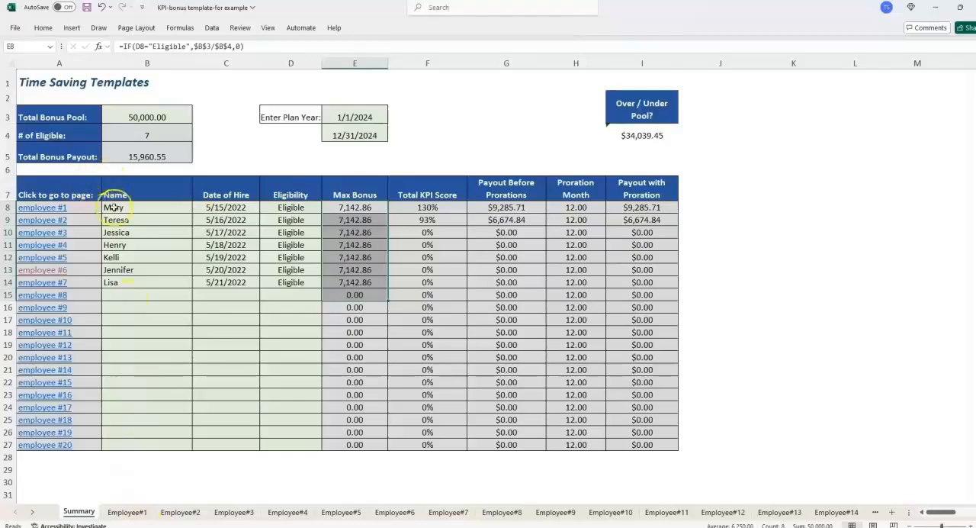
click(125, 204)
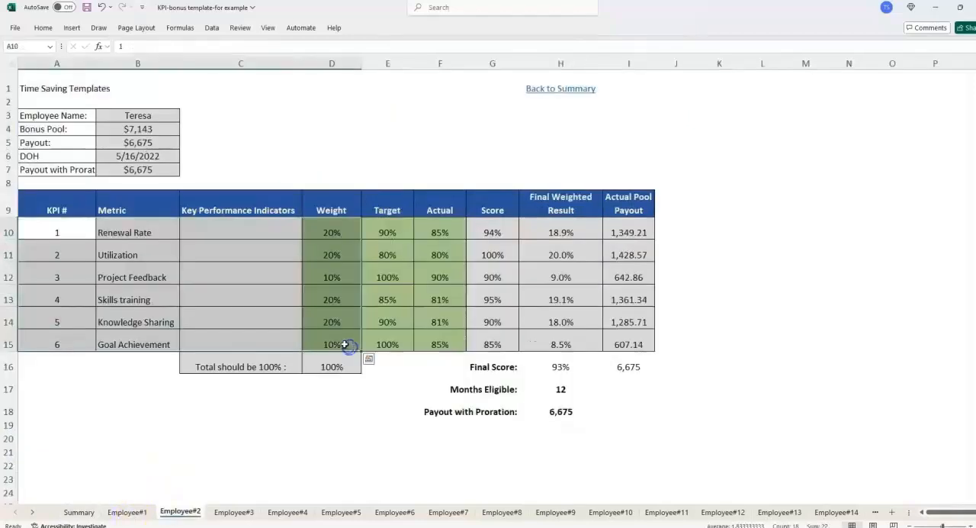
- Open the Employee#2 sheet and examine the Weight and Target percentages of its six metrics
drag(344, 344, 337, 228)
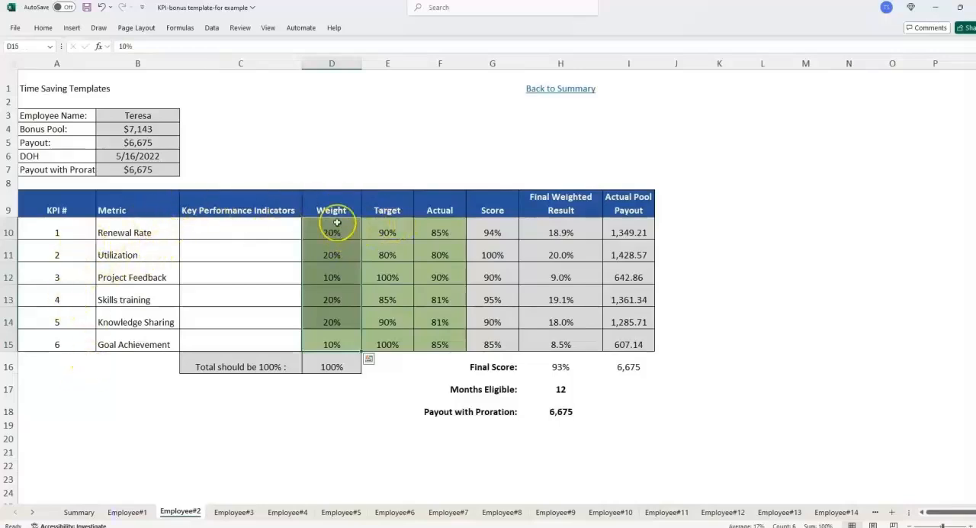
click(389, 226)
drag(390, 225, 404, 339)
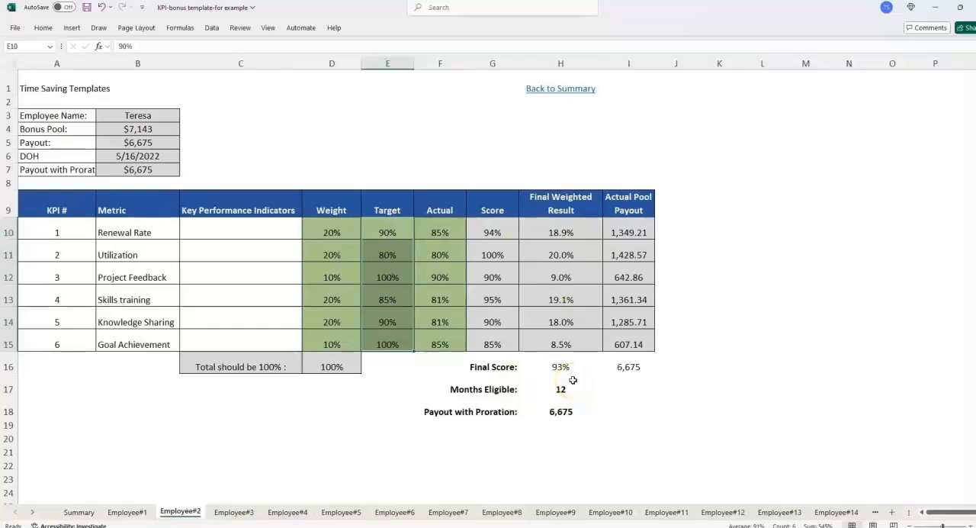
click(396, 212)
click(397, 231)
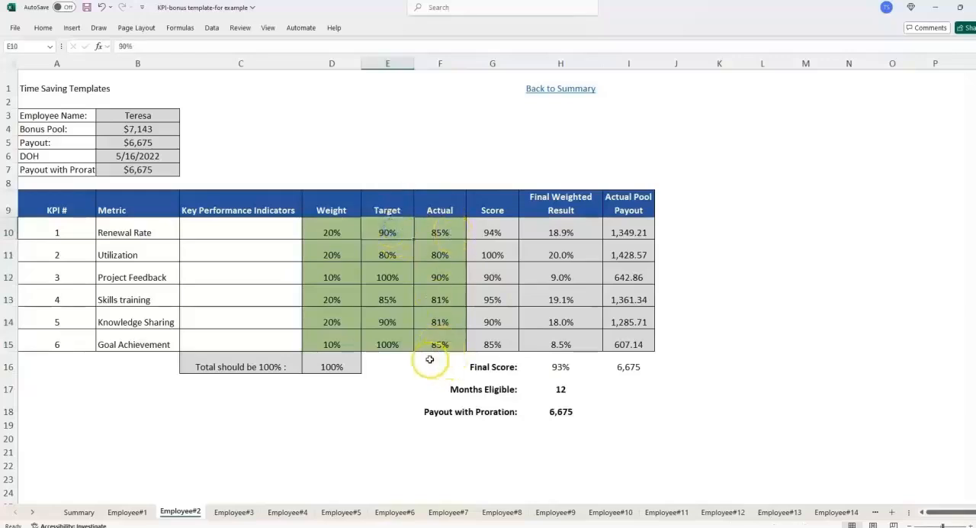
- Compare the Target and Actual values on the Employee#2 sheet, checking the Utilization row against its Score
drag(394, 206, 436, 339)
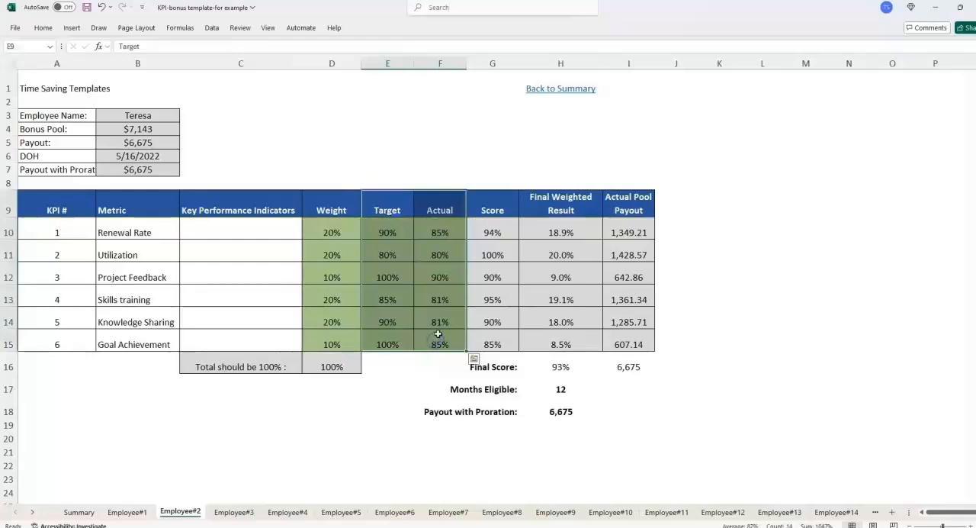
click(389, 252)
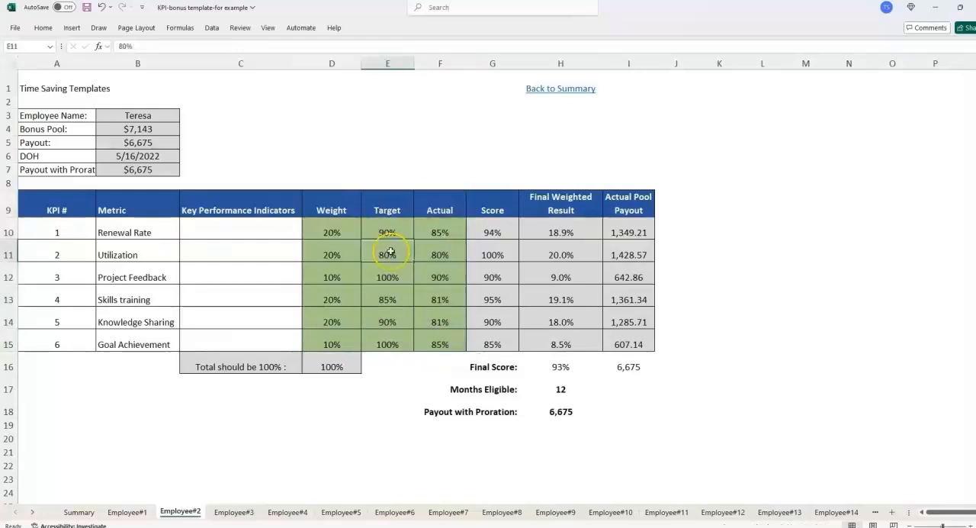
click(450, 248)
drag(405, 252, 441, 255)
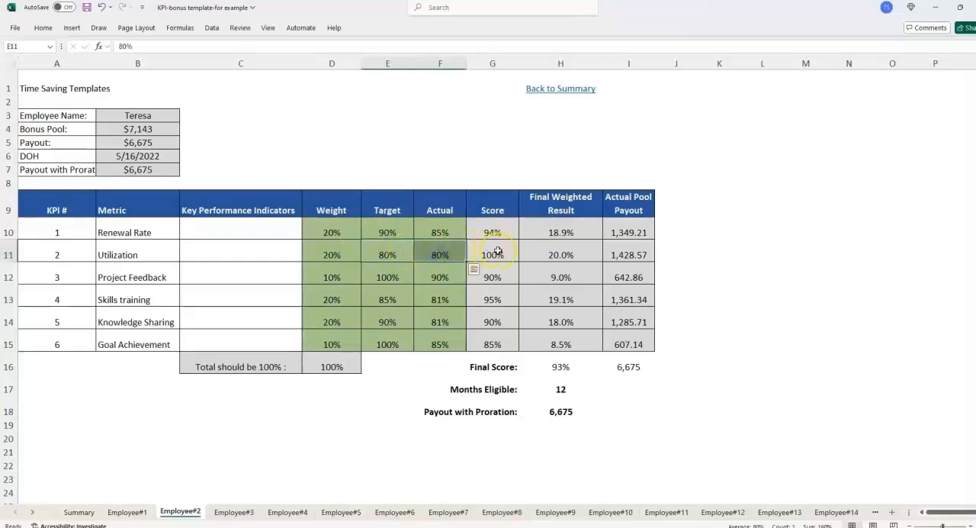
click(497, 251)
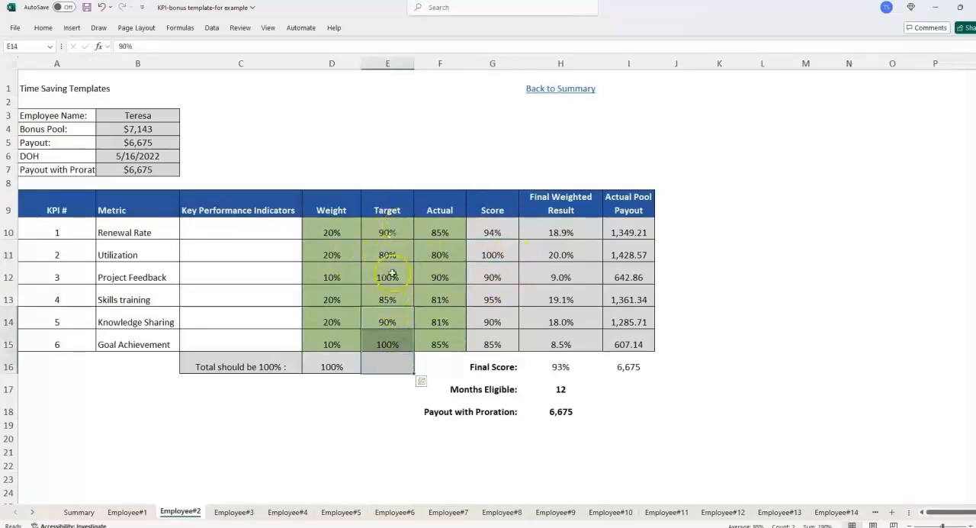
drag(393, 231, 405, 311)
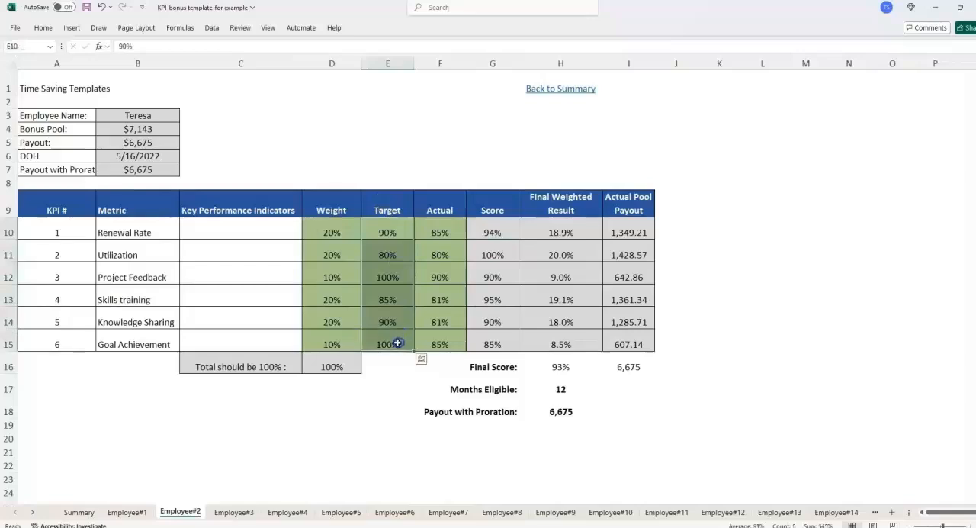
click(385, 225)
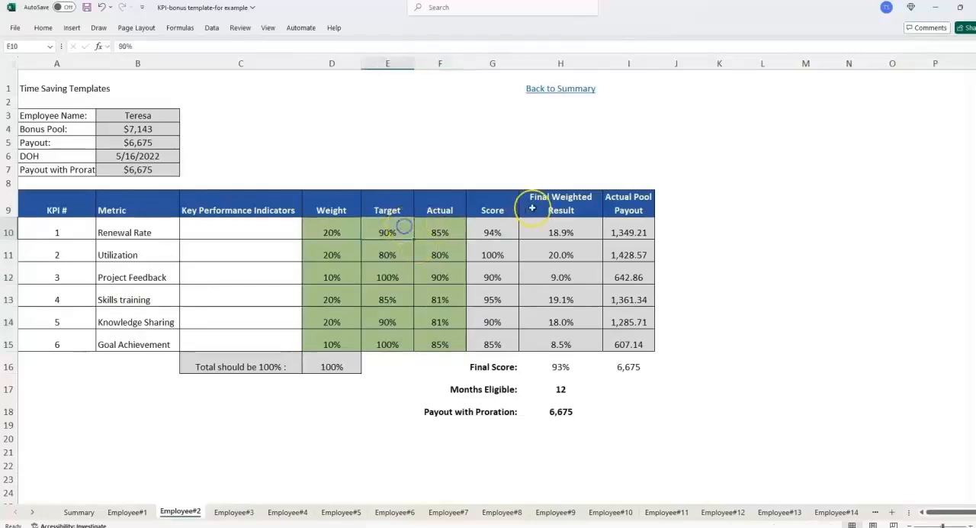
- Check the Final Score formula and the payout cells beneath the Employee#2 KPI table
click(512, 366)
click(562, 368)
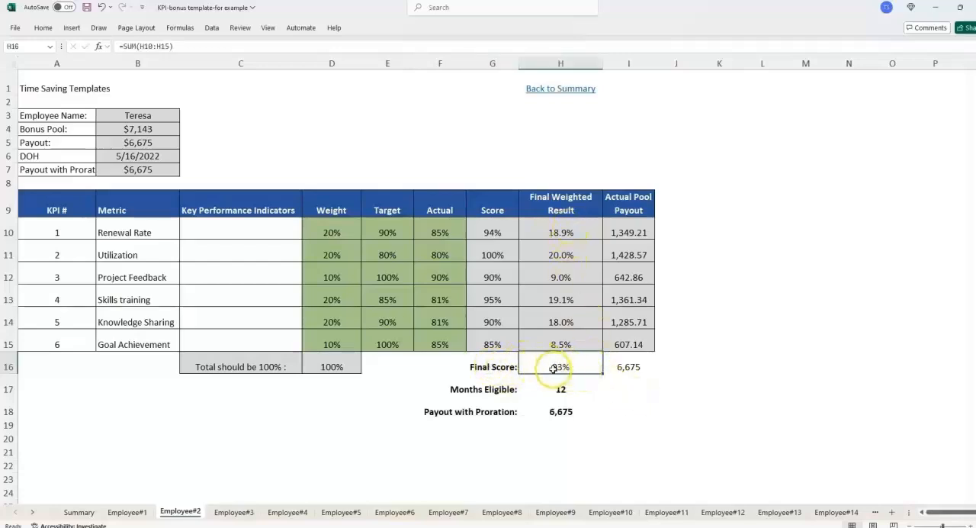
click(646, 389)
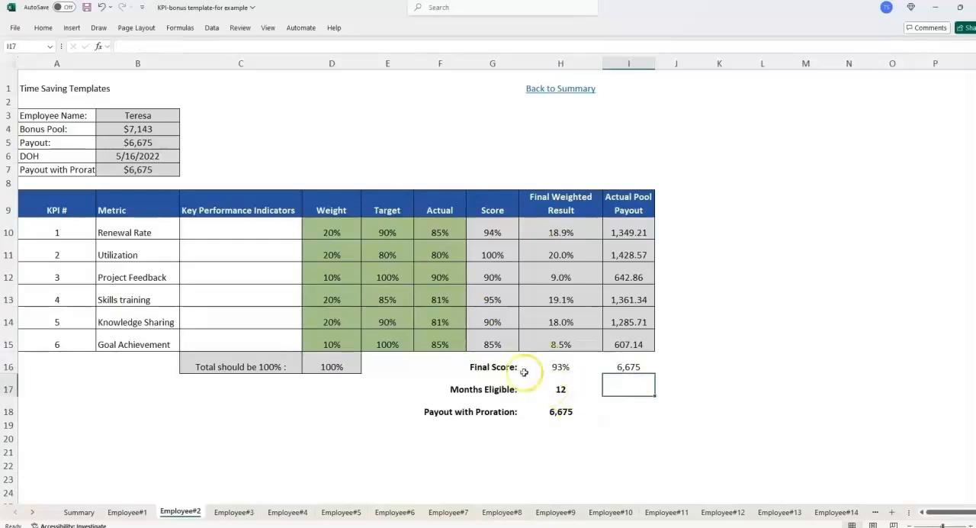
- Open the Employee#1 sheet and review the metric and key performance indicator of KPI #2
click(131, 512)
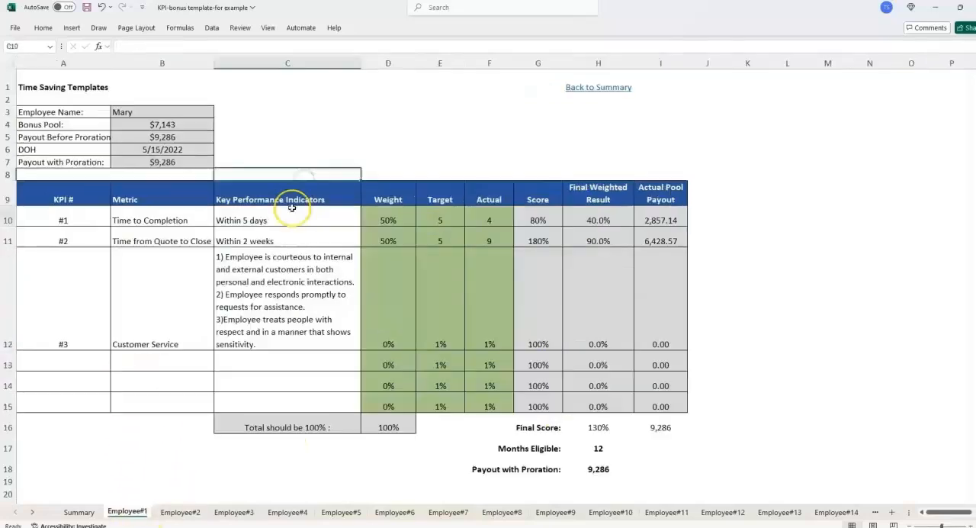
click(78, 245)
click(324, 233)
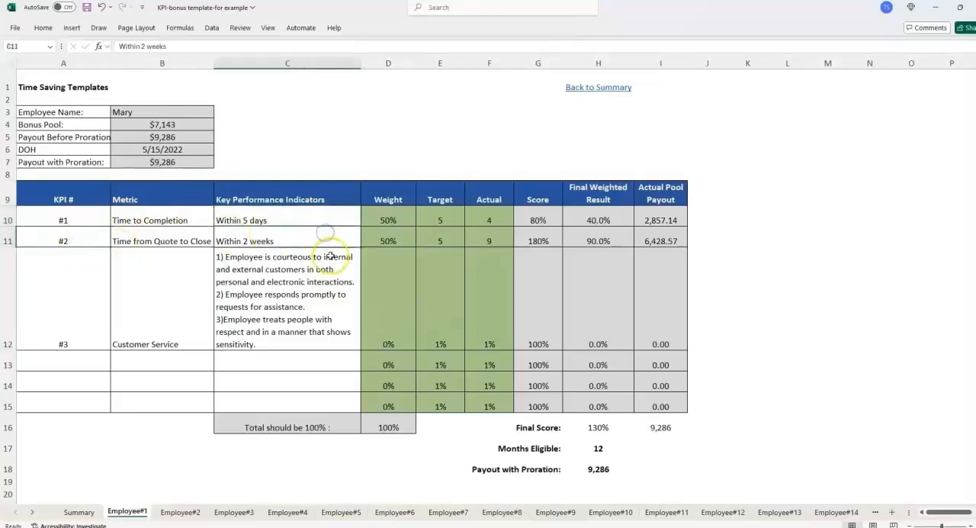
click(183, 240)
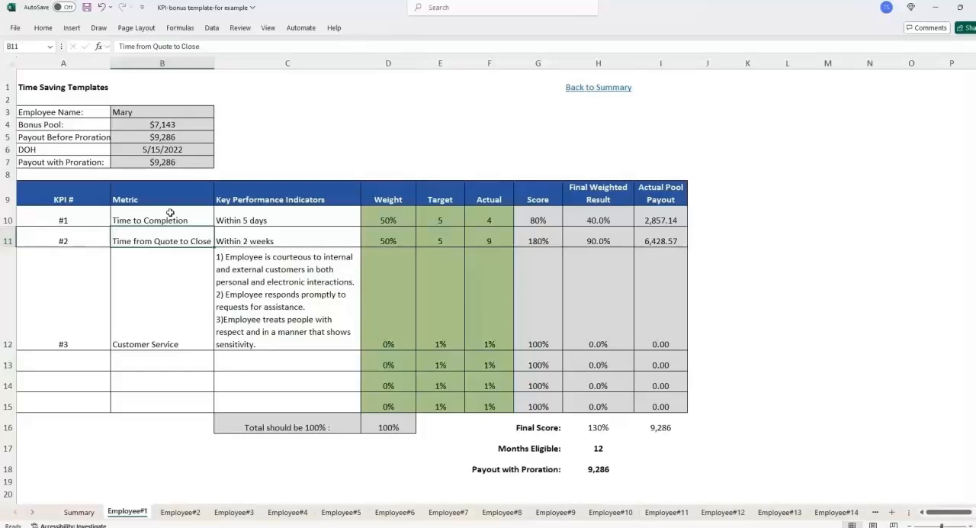
- Set the Actual value of KPI #1, Time to Completion, to 3 on the Employee#1 sheet
click(263, 219)
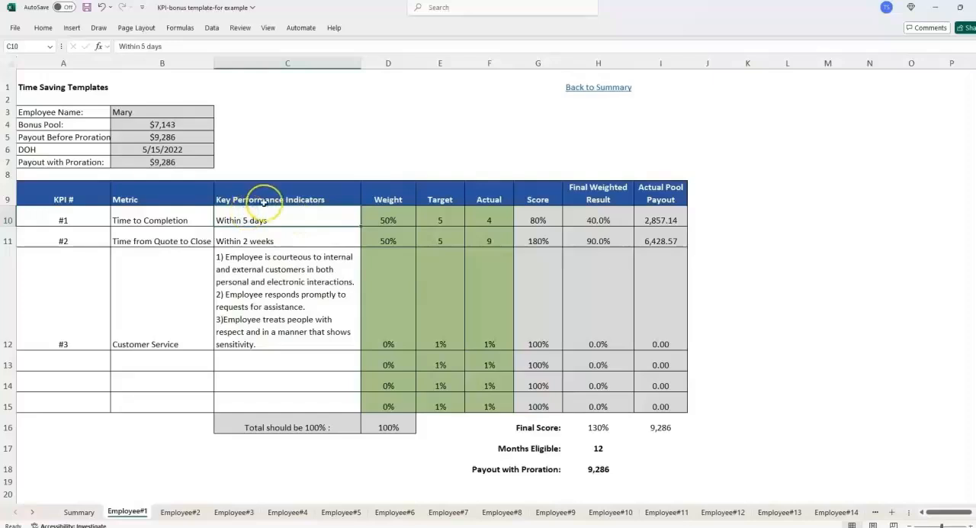
click(494, 219)
text(3)
key(Return)
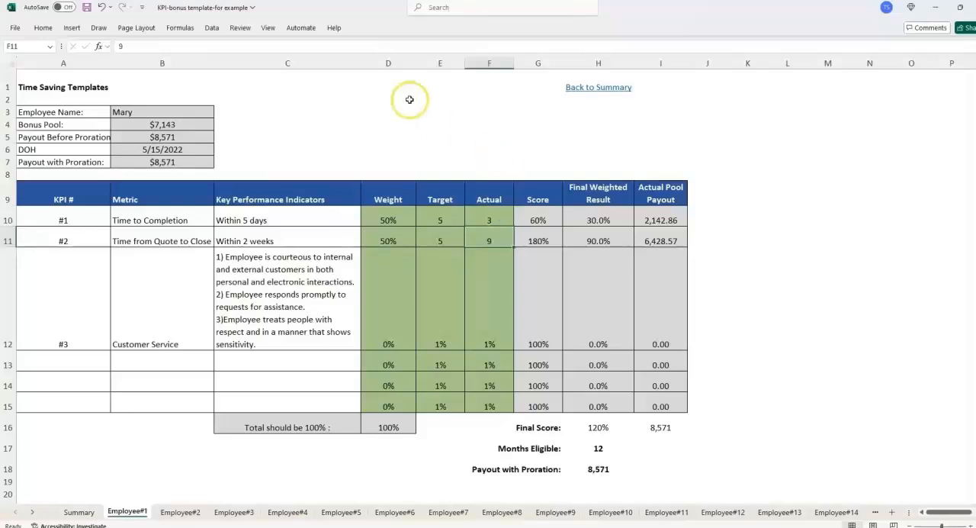
- Inspect the Score formula of the Time to Completion row without changing it
click(538, 232)
double_click(556, 220)
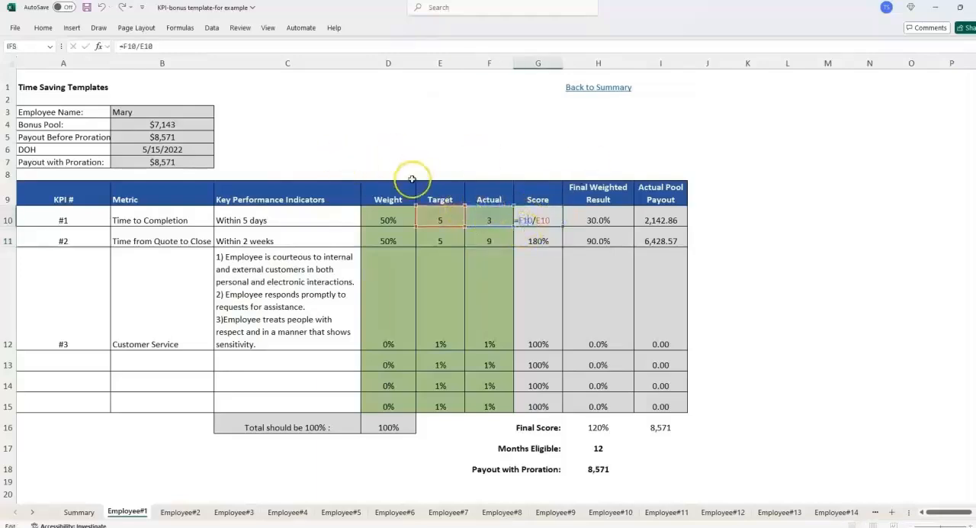
key(Escape)
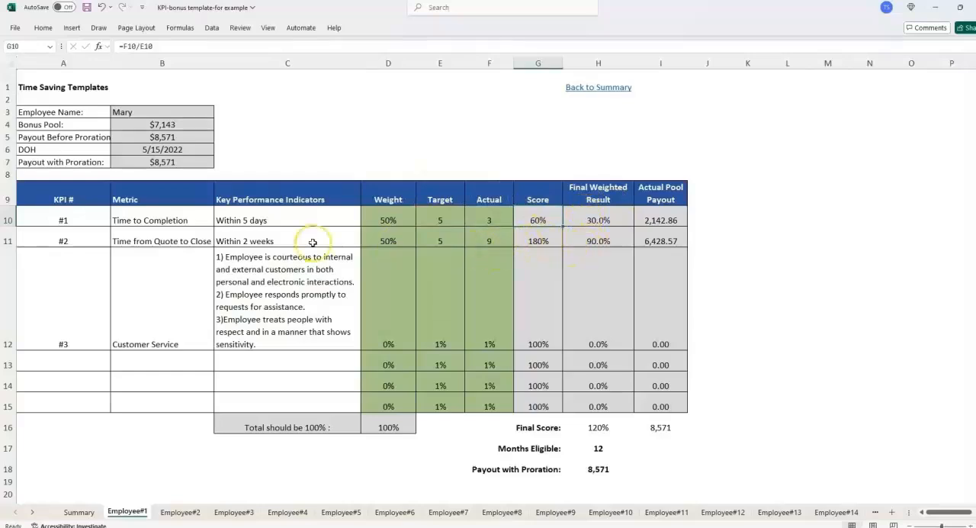
- Set the Target of KPI #2, Time from Quote to Close, to 14 to match its two-week indicator
click(281, 239)
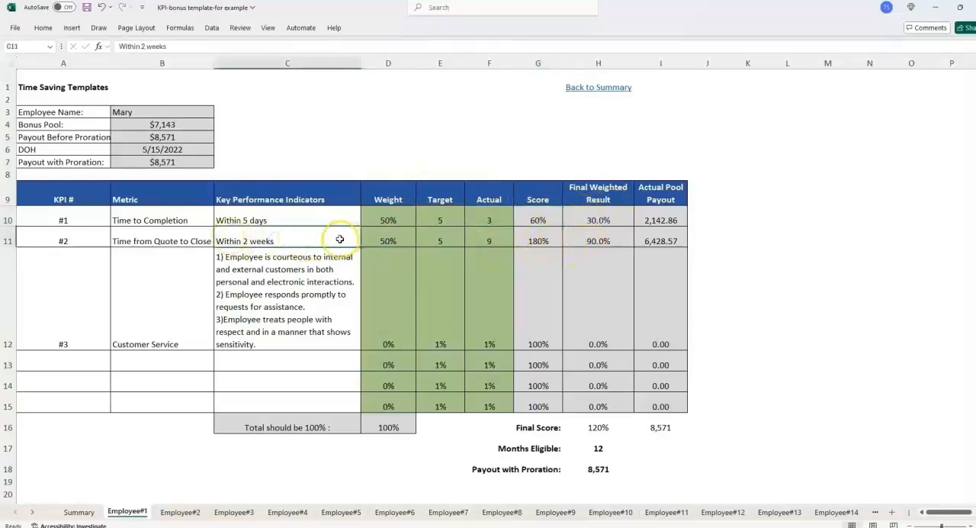
click(441, 240)
click(434, 240)
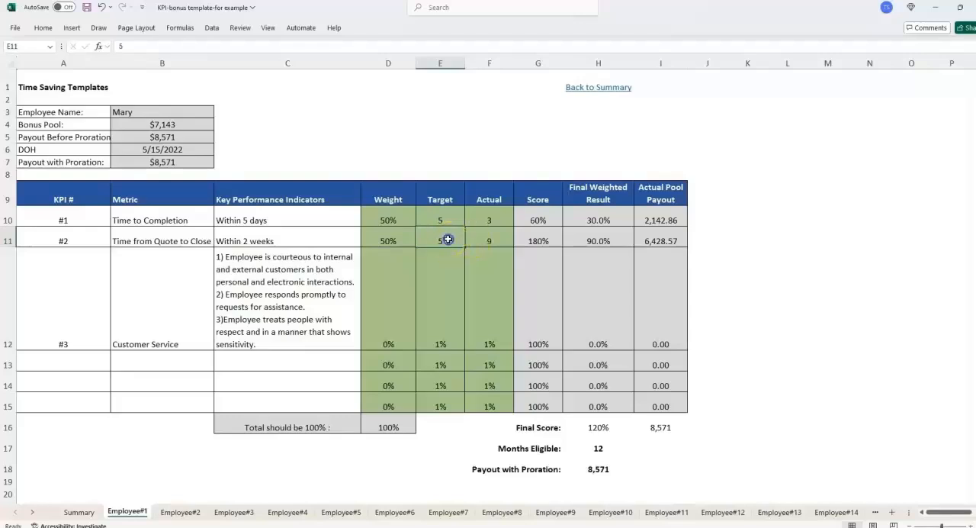
click(452, 218)
click(451, 245)
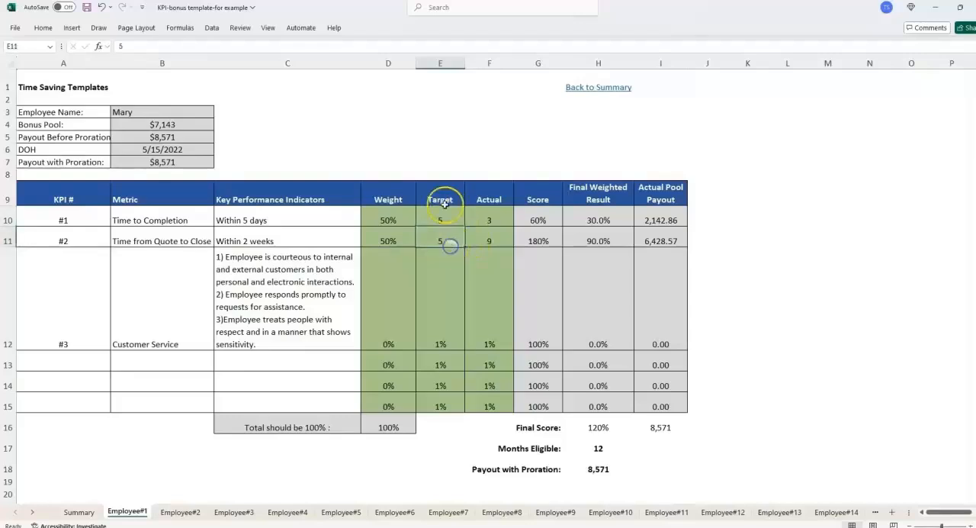
click(487, 220)
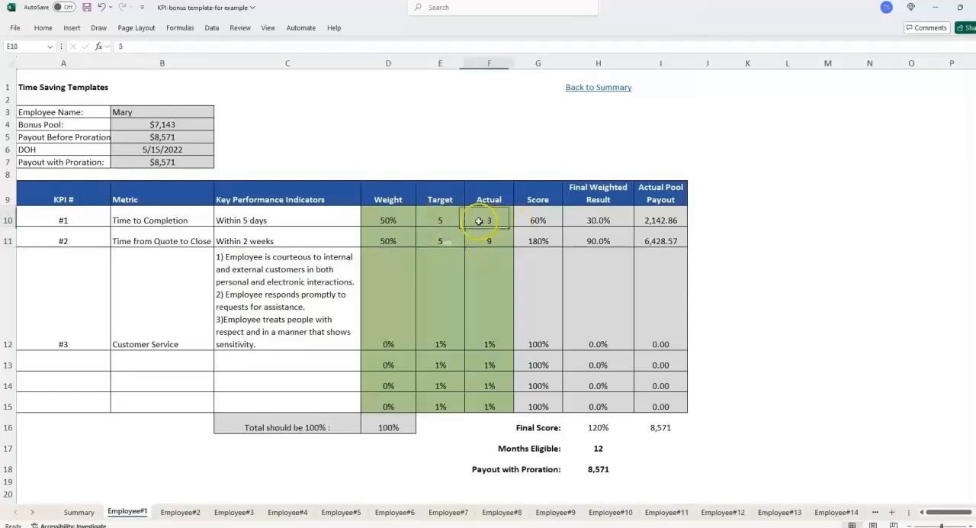
click(433, 237)
text(14)
key(Return)
- Clear the number, metric and indicator text of KPI #3, Customer Service, and shrink its row to about the height of its neighbours
click(100, 285)
drag(100, 285, 257, 304)
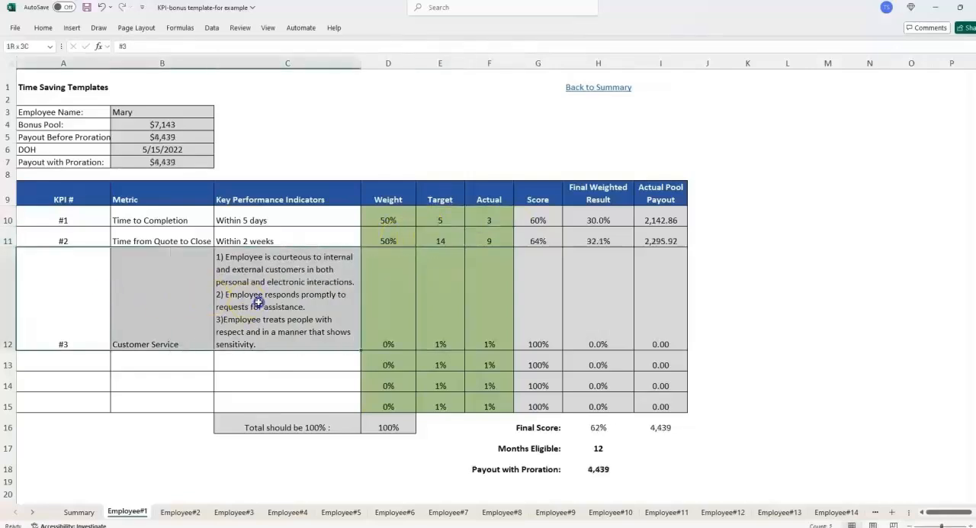
click(426, 301)
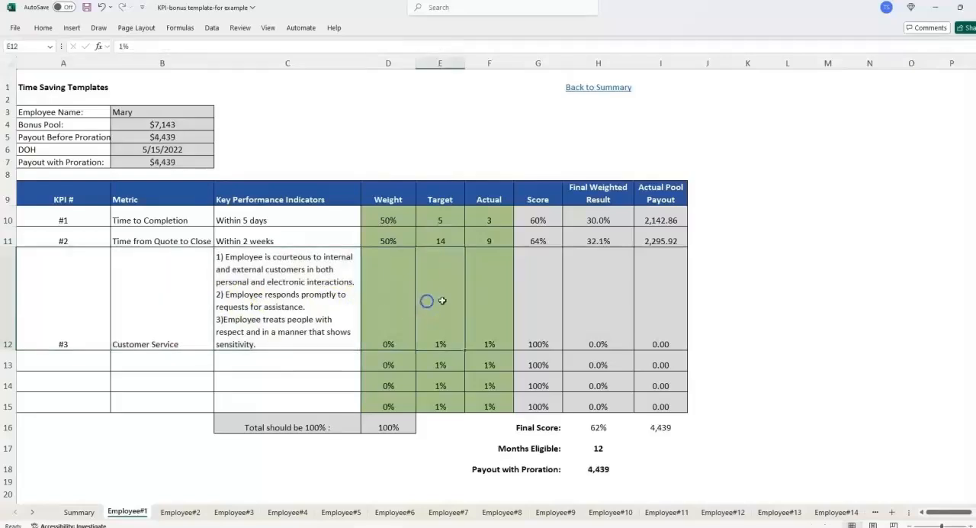
click(209, 304)
drag(68, 292, 264, 294)
key(Delete)
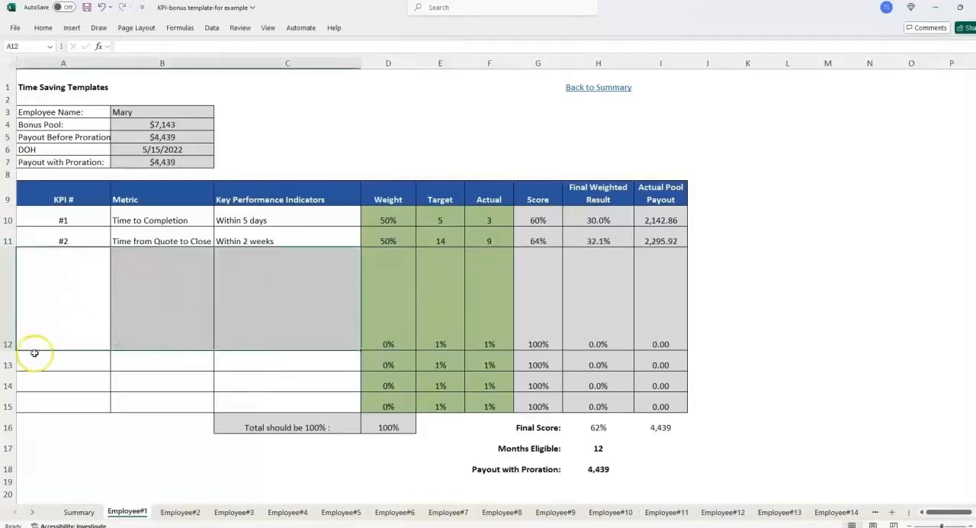
double_click(9, 350)
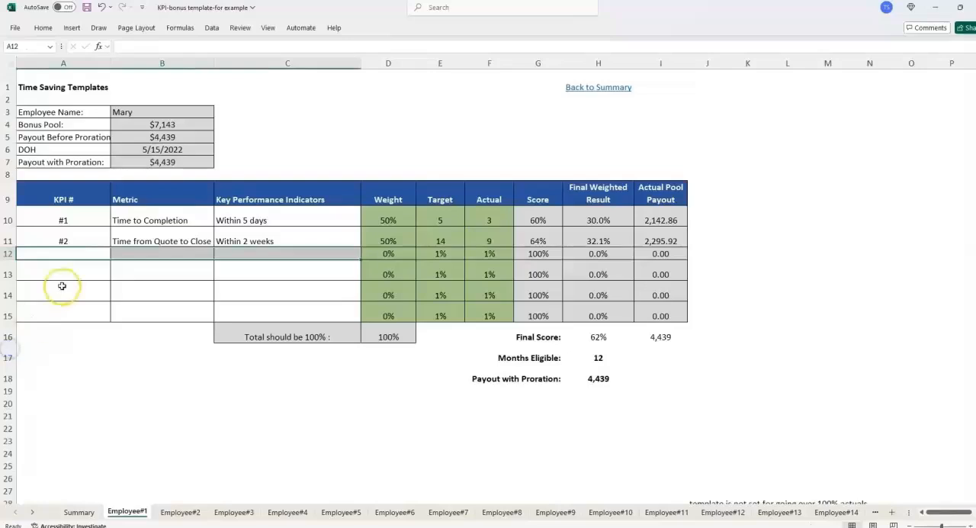
drag(13, 259, 14, 269)
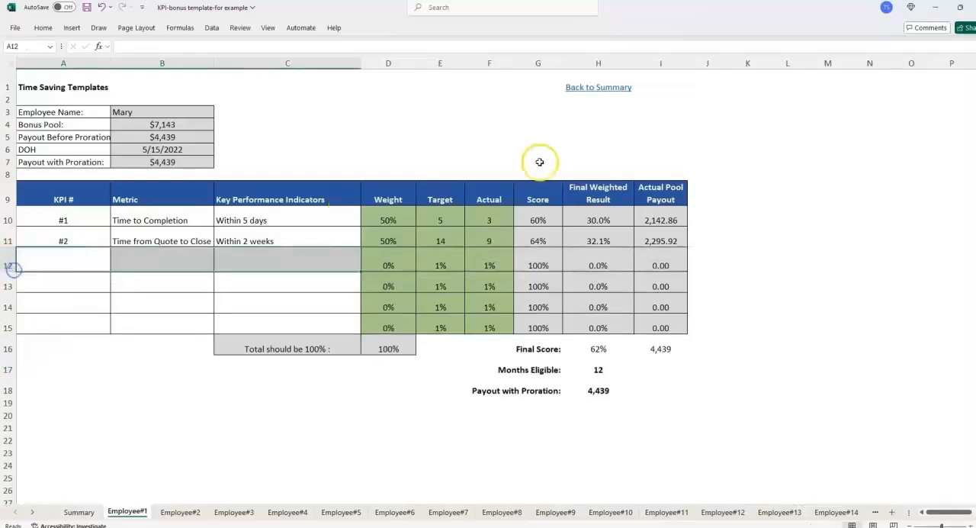
- Examine the Days and % Score table for KPI #1, relating it to the KPI #1 row and the pool payout total
click(388, 220)
click(440, 241)
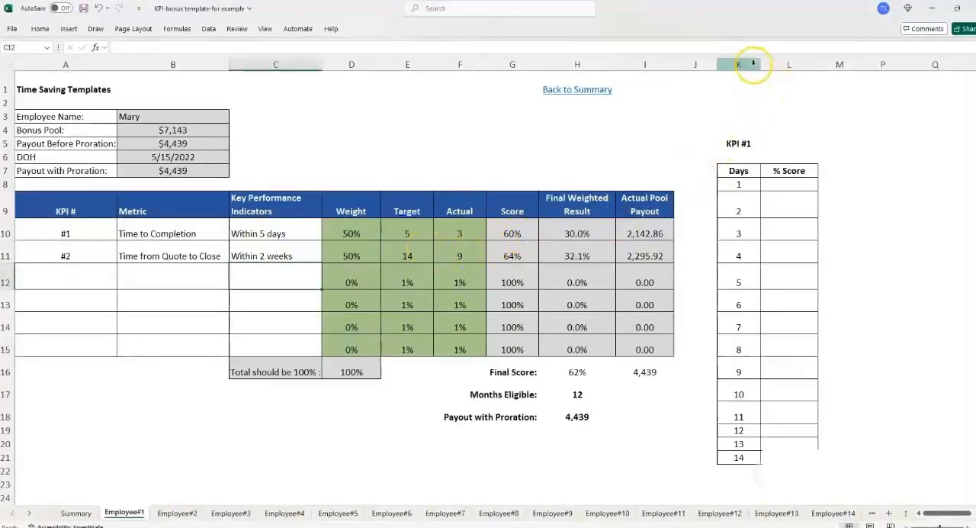
drag(753, 64, 811, 61)
click(748, 143)
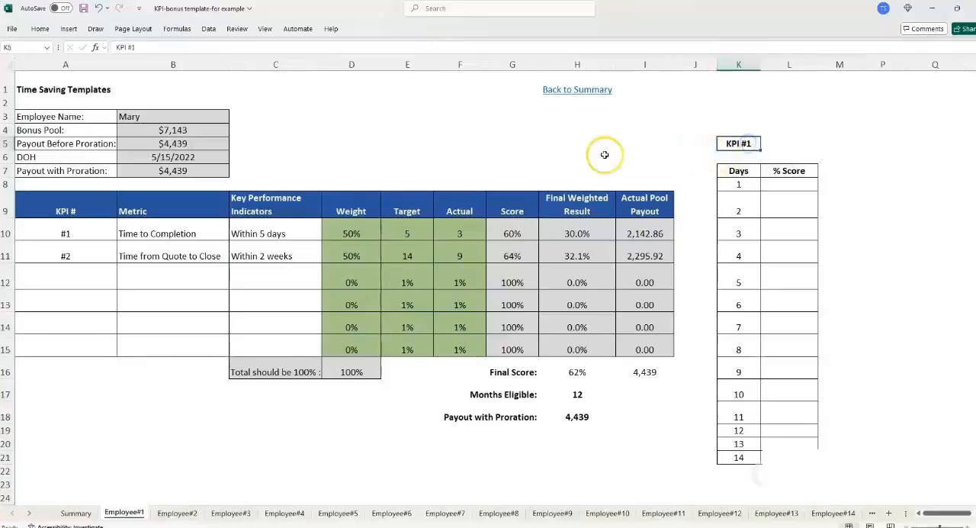
click(86, 234)
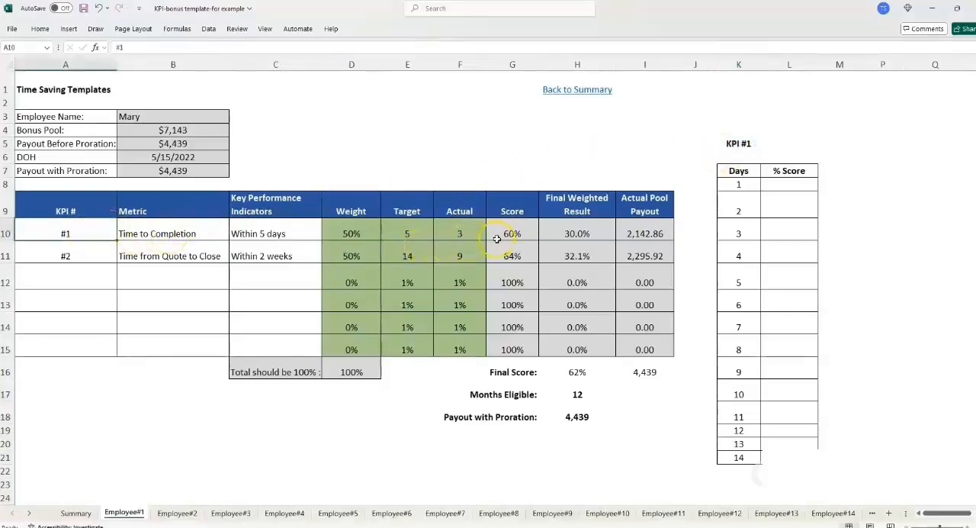
click(629, 372)
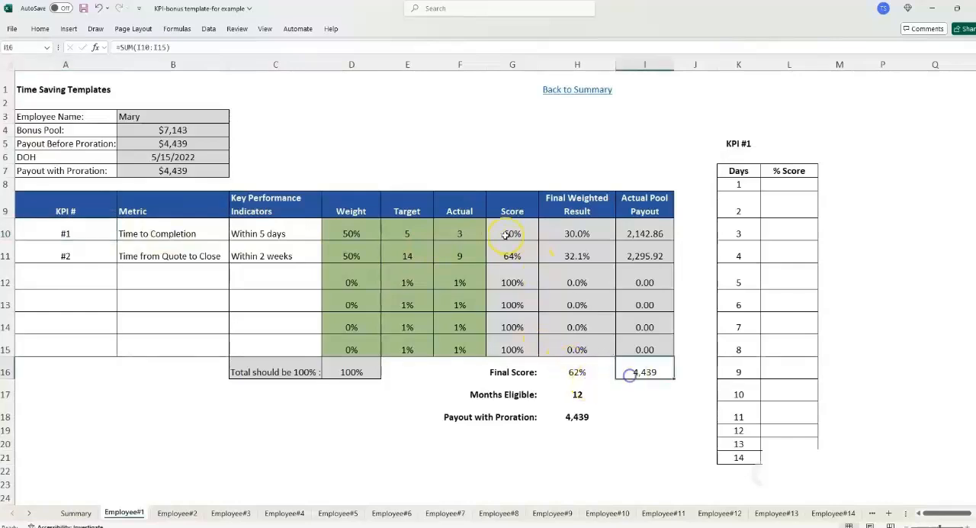
click(752, 279)
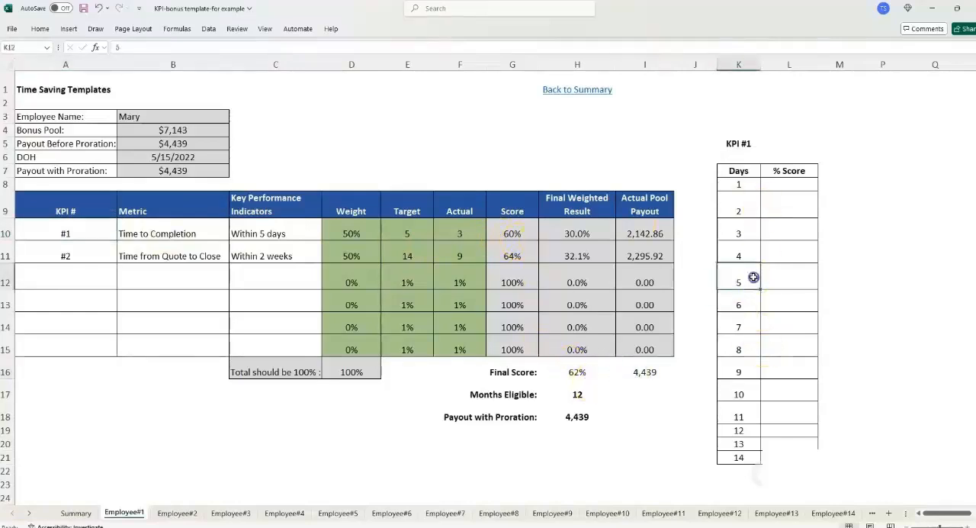
drag(736, 171, 746, 457)
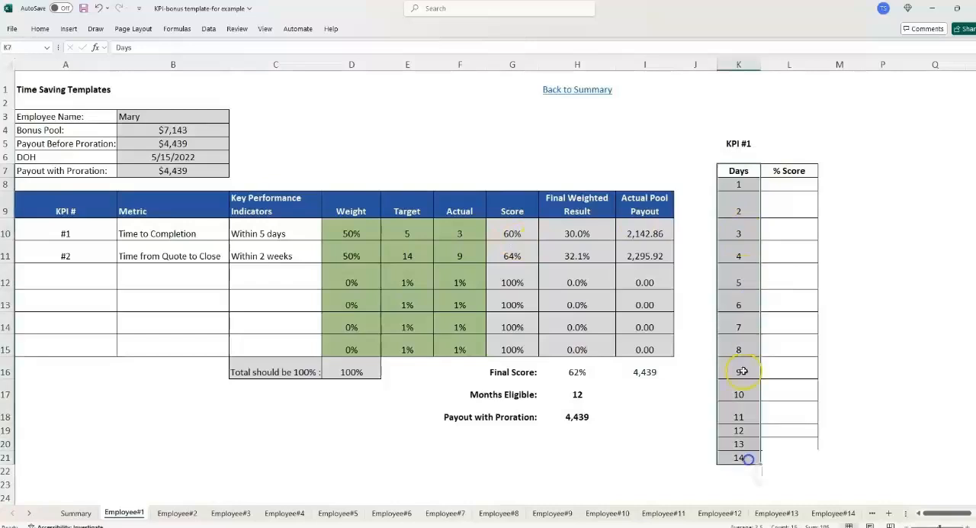
- Enter a % Score of 100% for 5 days in the KPI #1 scoring table, matching the Time to Completion target
click(411, 233)
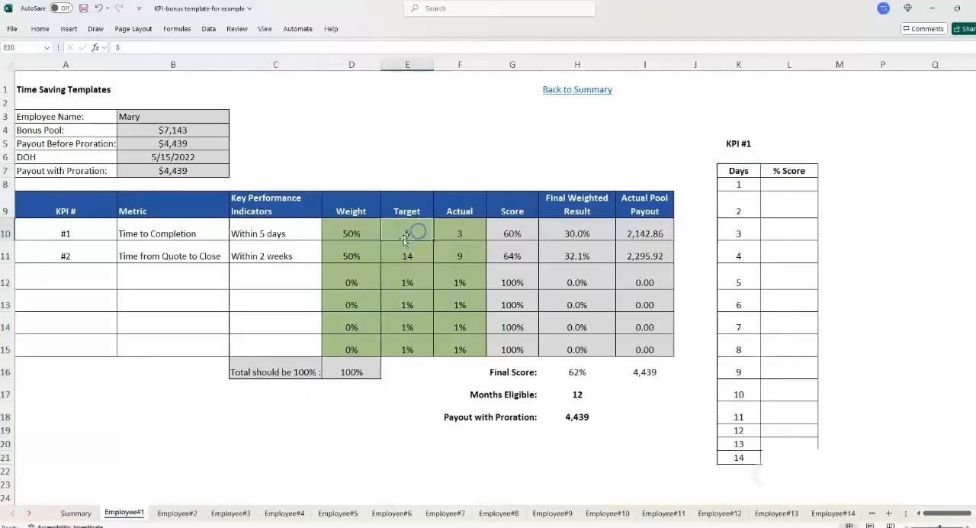
click(738, 279)
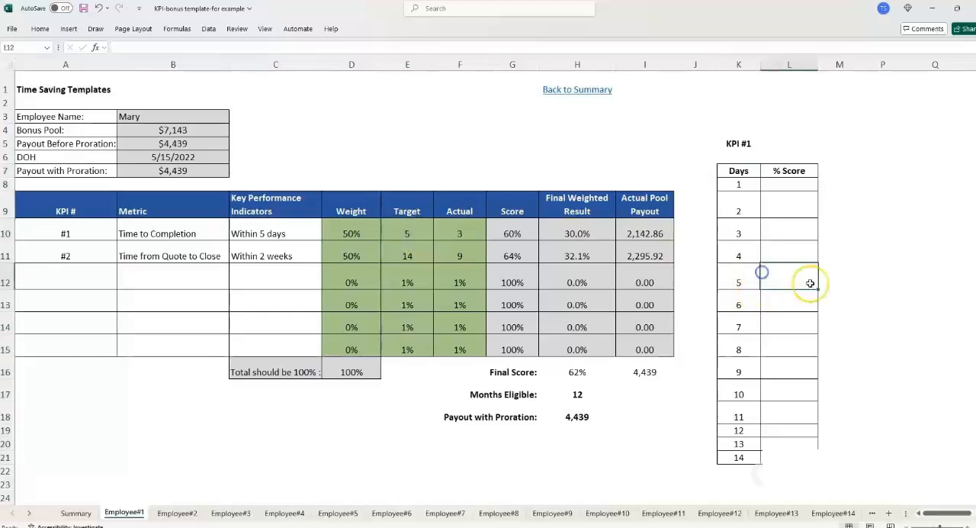
click(780, 279)
text(100%)
key(Return)
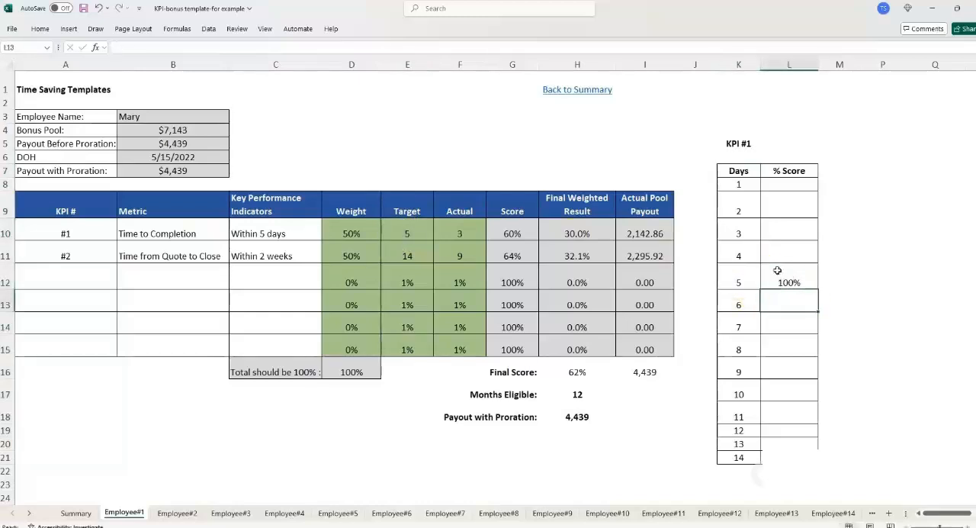
- Review the % Score cells for fewer days than the target and for 11 to 13 days in the KPI #1 scoring table
click(758, 277)
click(801, 280)
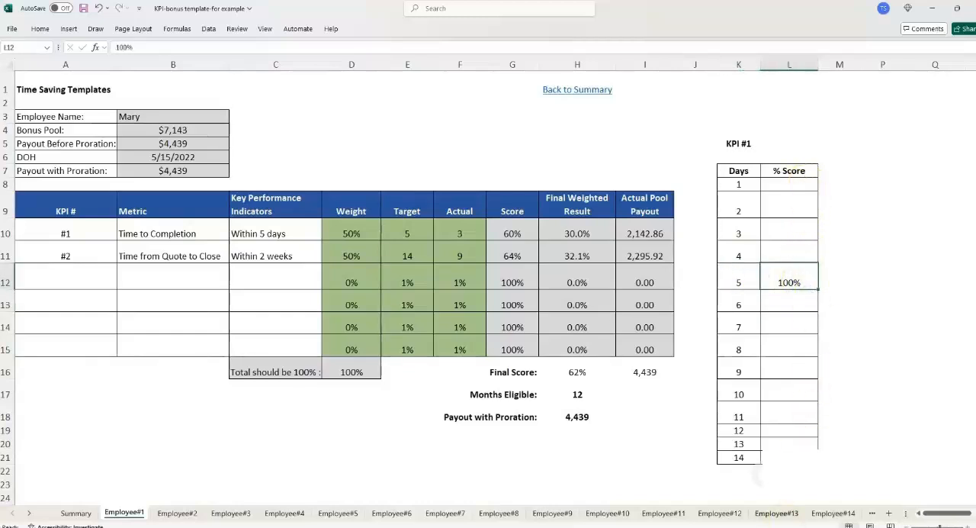
click(793, 197)
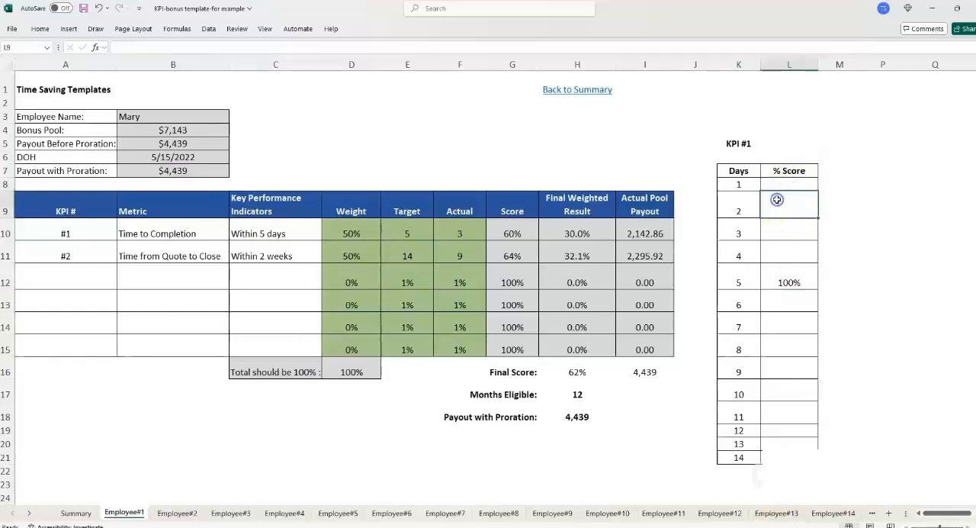
drag(773, 185, 789, 231)
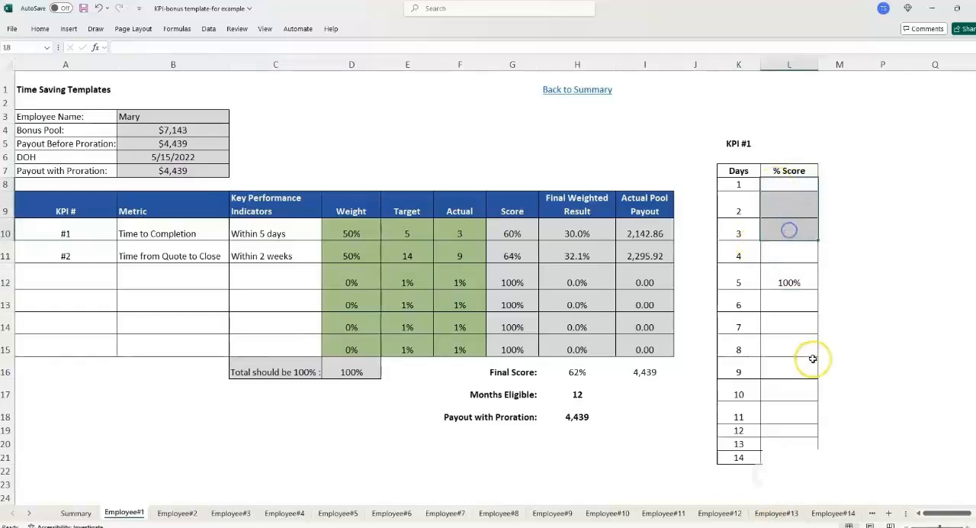
click(747, 414)
click(781, 410)
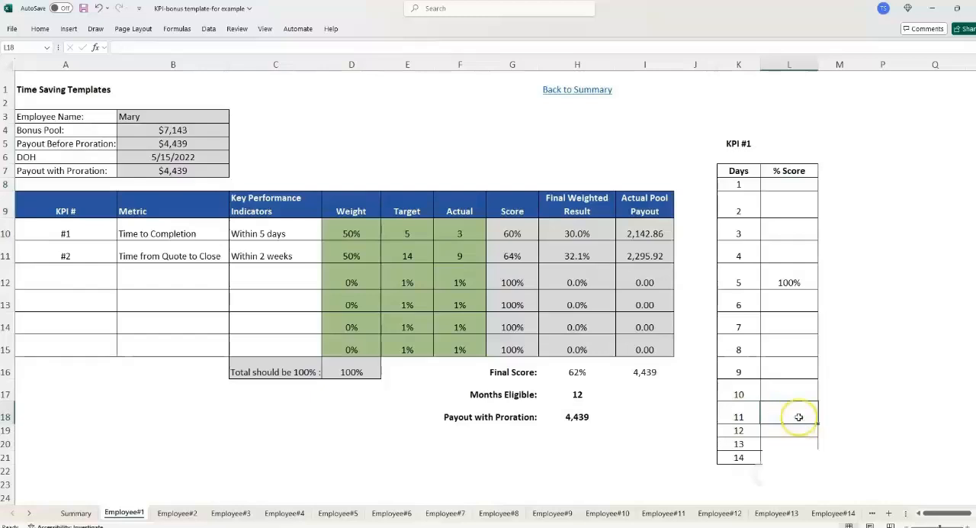
drag(806, 416, 801, 444)
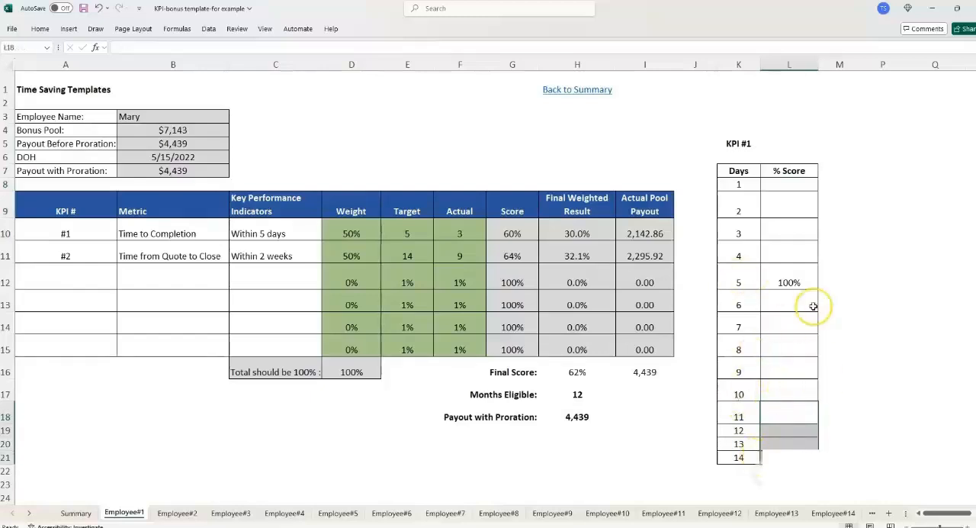
- Replace the KPI #1 Score formula with Target divided by Actual, =E10/F10
click(529, 233)
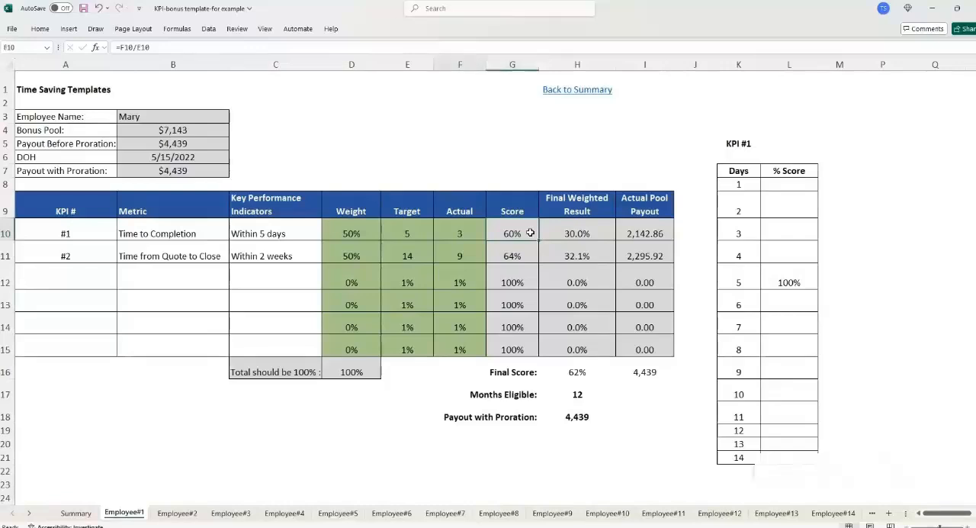
text(=)
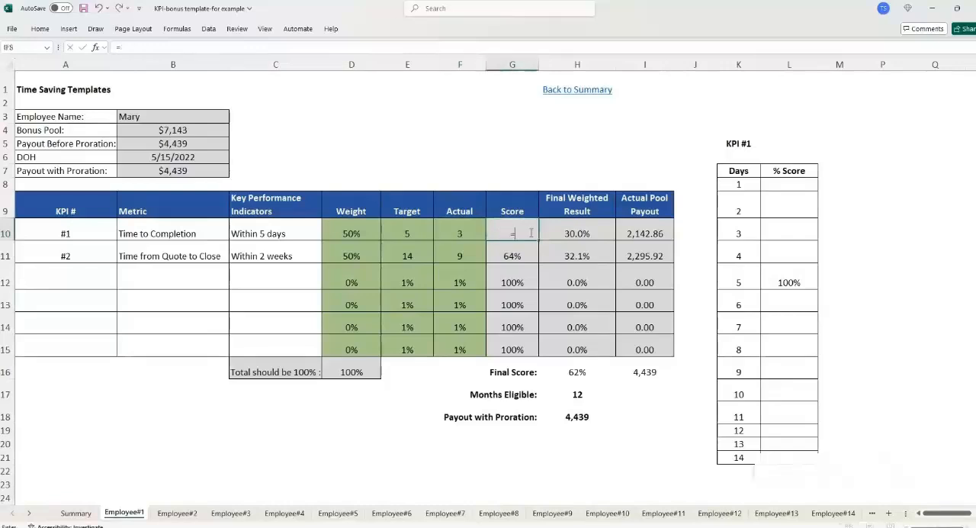
key(Left)
key(Left)
text(/)
key(Left)
key(Return)
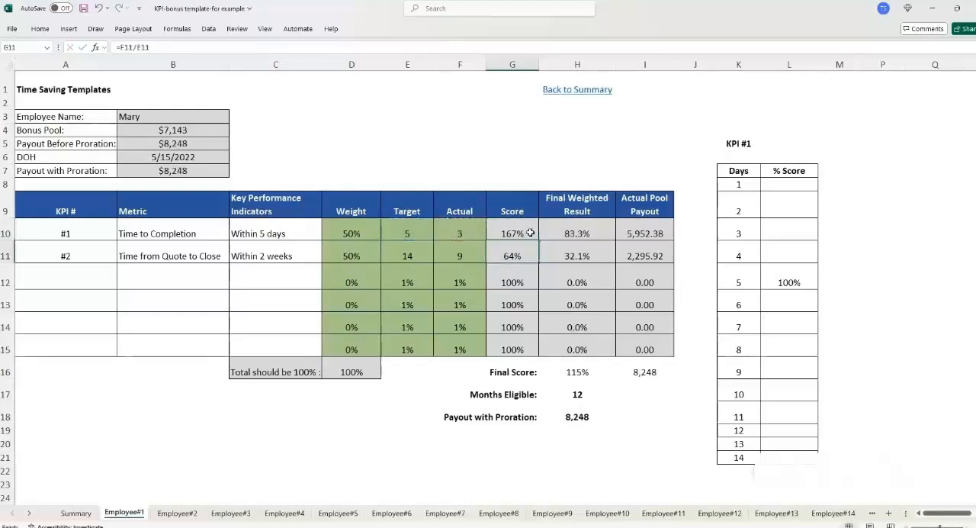
- Copy the KPI #1 Score formula down to the KPI #2 row
click(525, 226)
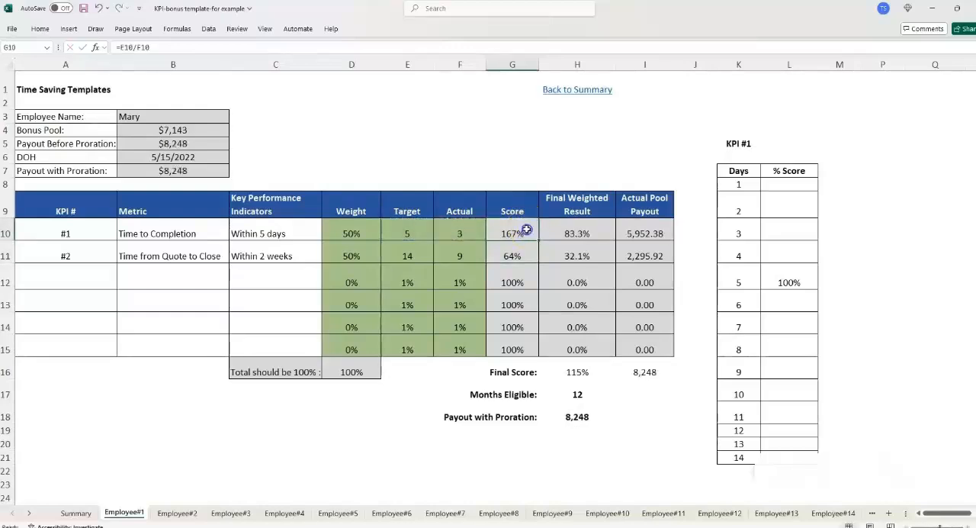
drag(538, 241, 539, 256)
click(511, 248)
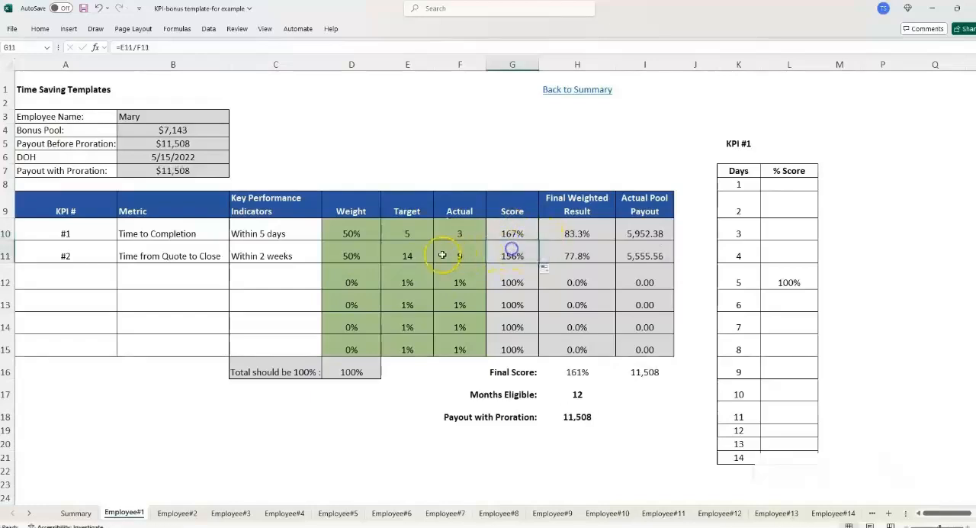
- Review the KPI #2 Target and Actual, the Final Score and payout cells, and the employee summary block above the table
click(433, 252)
click(470, 253)
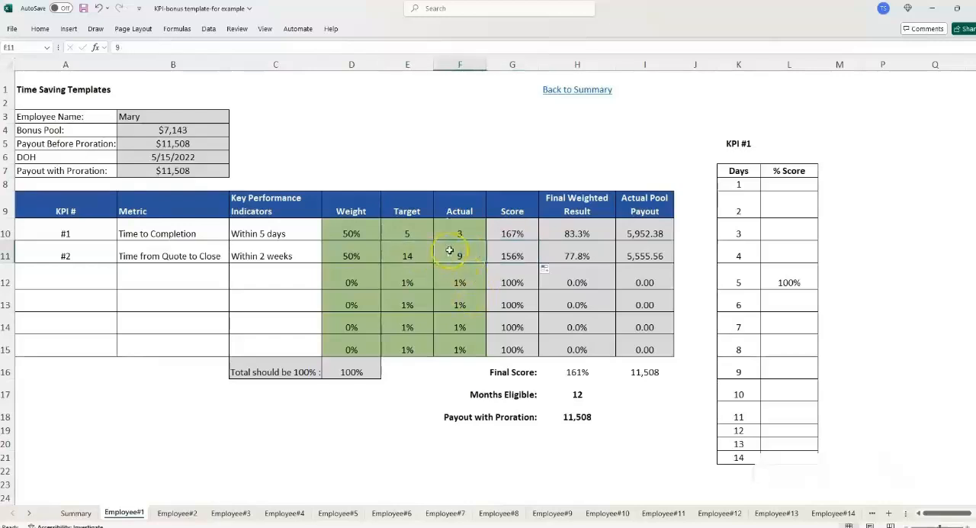
click(574, 359)
click(642, 396)
click(562, 372)
click(623, 385)
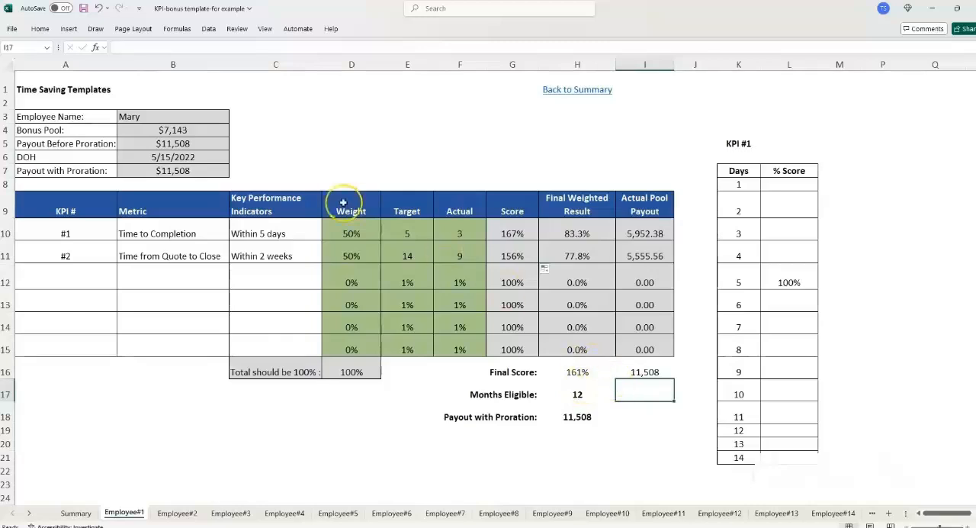
click(235, 154)
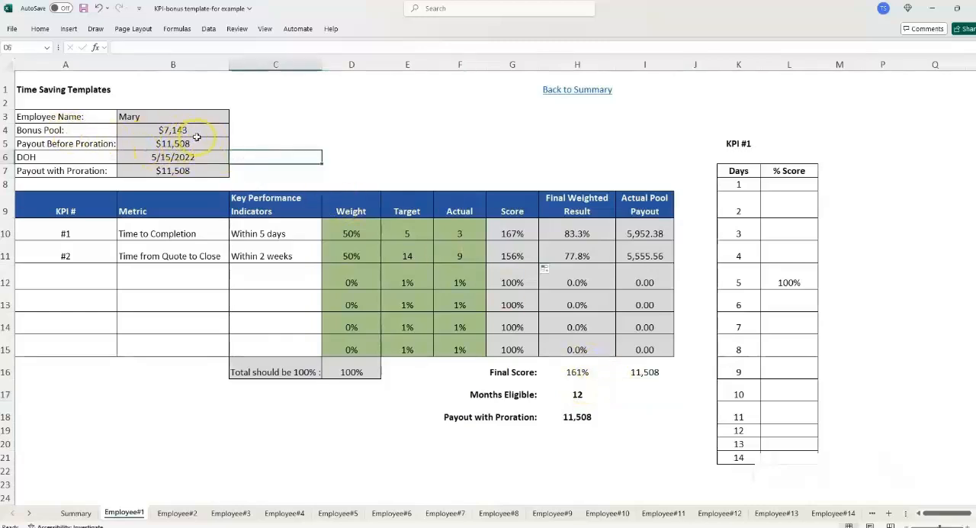
- Set the % Score for 4 days to 110% in the KPI #1 scoring table
click(241, 146)
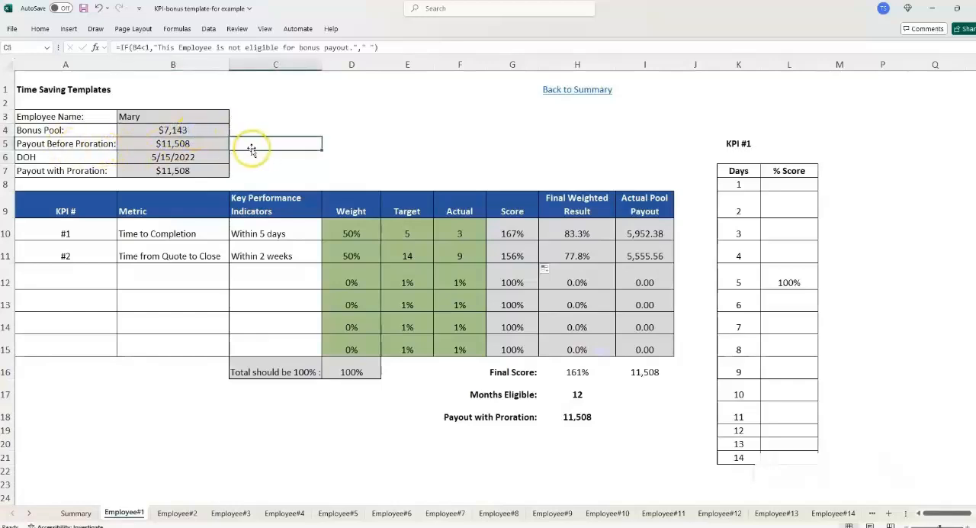
click(793, 229)
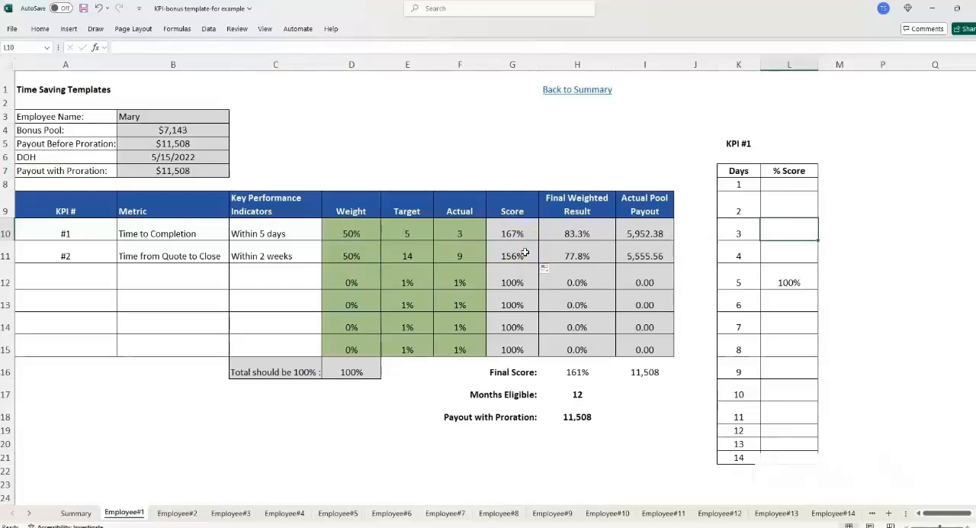
click(747, 230)
click(784, 230)
click(793, 253)
click(728, 255)
click(792, 254)
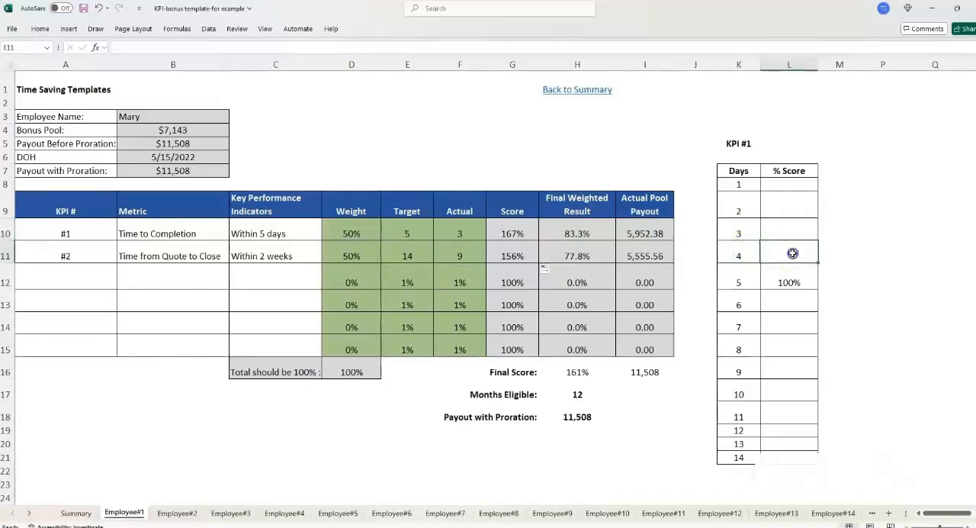
text(110)
key(Return)
- Set the % Score for 3 days to 120% in the KPI #1 scoring table
click(793, 254)
key(ctrl+c)
key(Up)
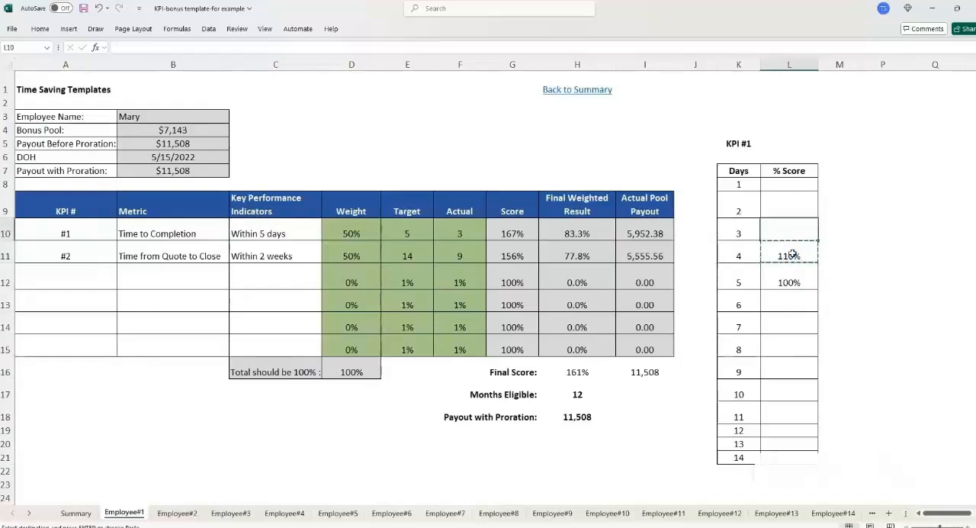
text(120)
key(Return)
key(Up)
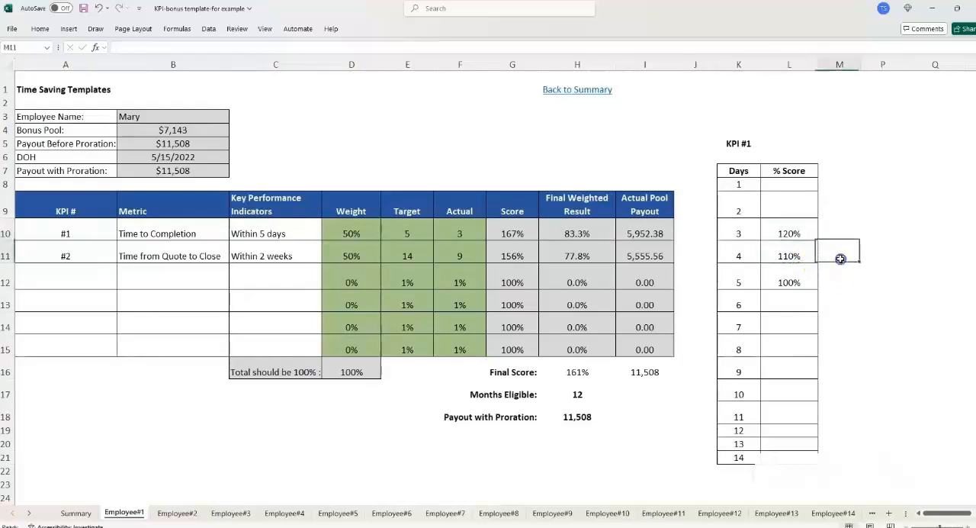
- Enter a % Score of 130% for 2 days and 140% for 1 day in the KPI #1 scoring table
click(805, 205)
text(130)
key(Return)
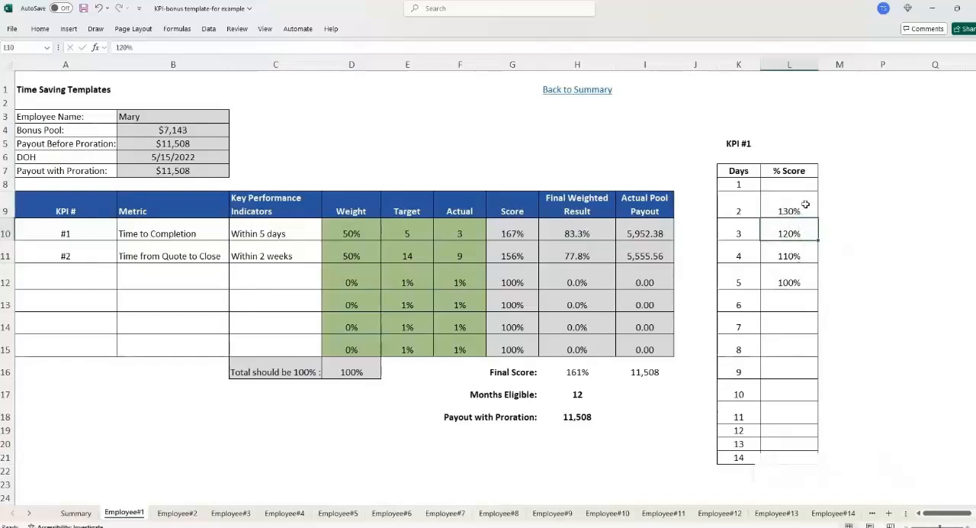
key(Up)
key(Up)
text(140)
key(Return)
- Change the KPI #1 Actual to 11 days
click(736, 238)
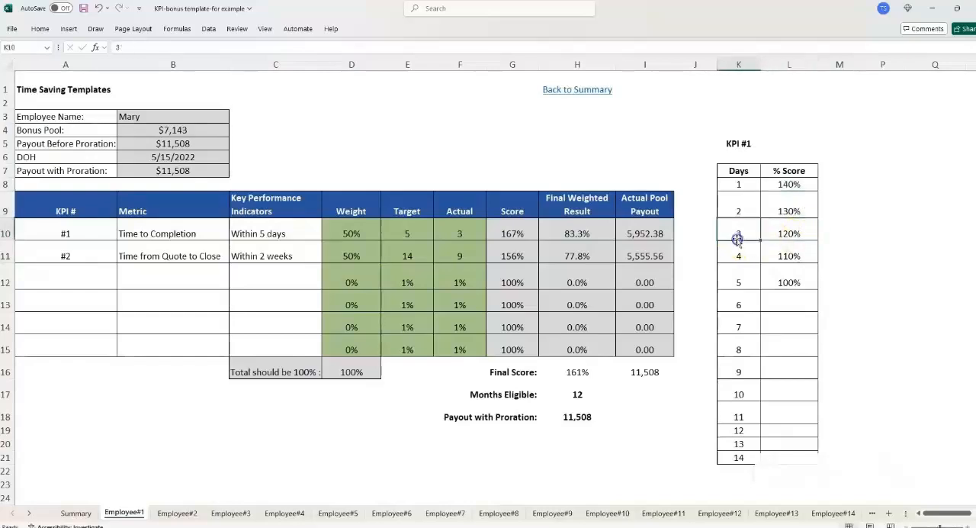
click(806, 231)
click(842, 233)
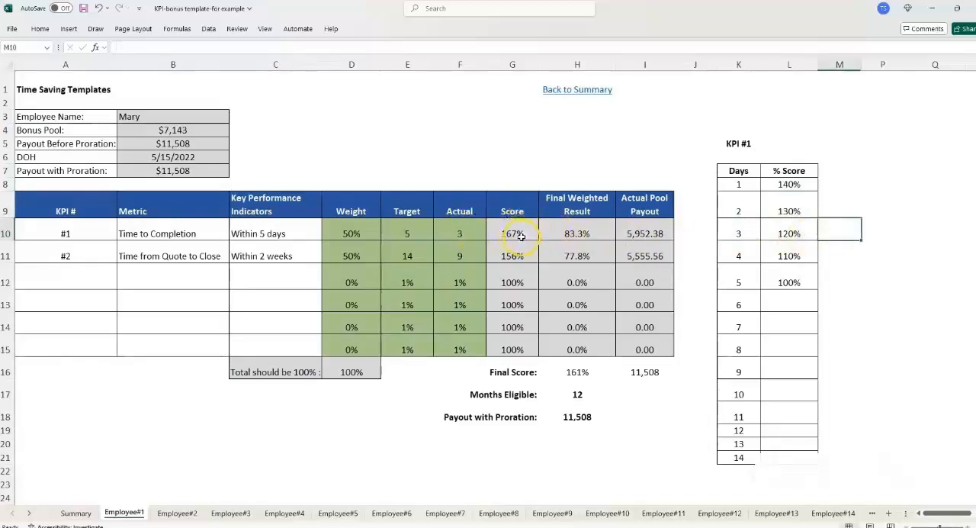
click(743, 305)
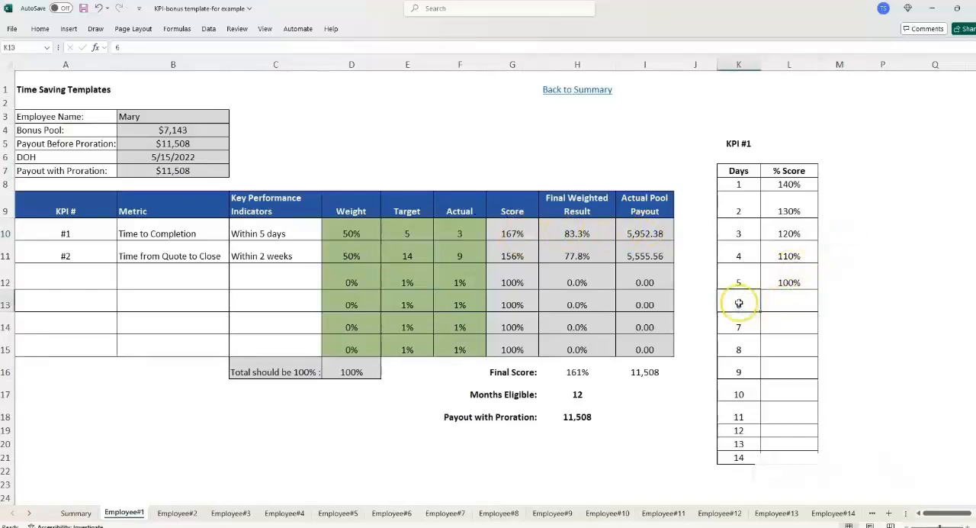
click(462, 233)
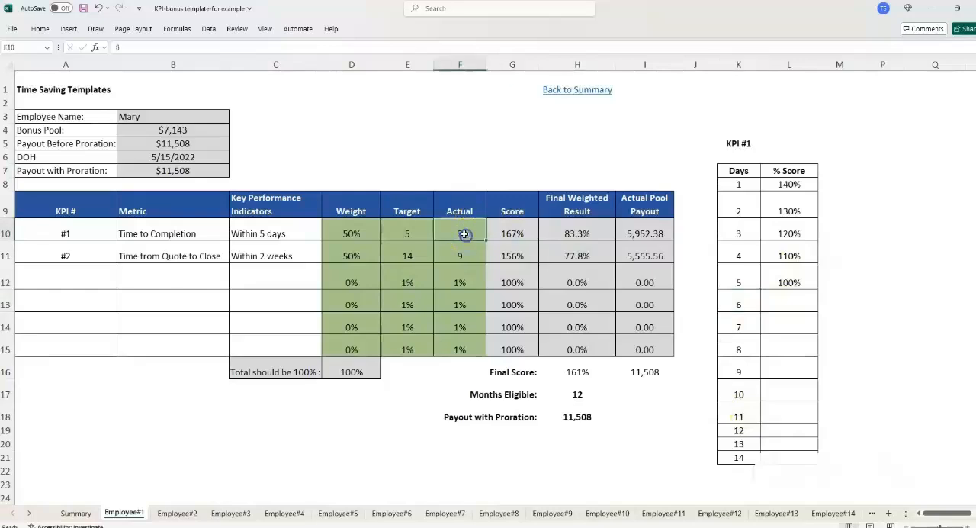
text(11)
key(Return)
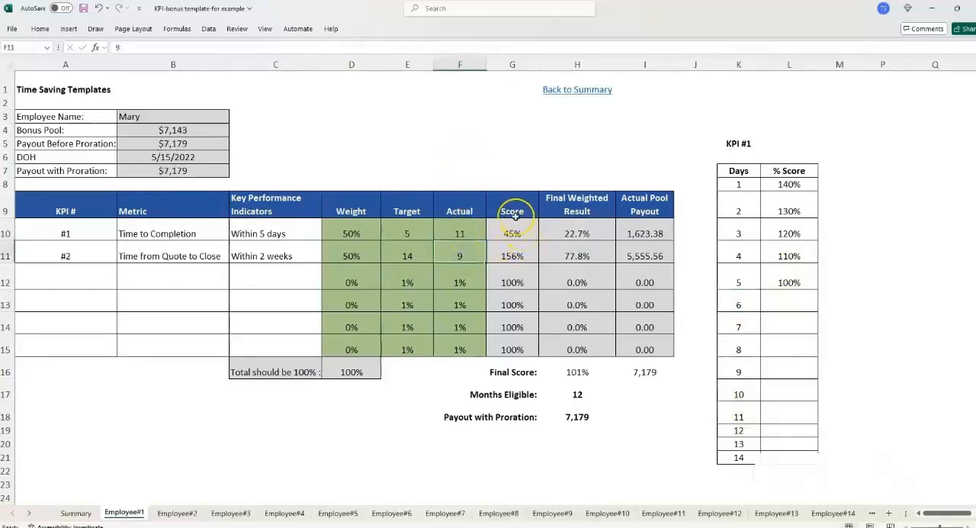
- Set the % Score for 11 days to 0% and fill it down through 13 days in the KPI #1 scoring table
click(739, 416)
click(794, 417)
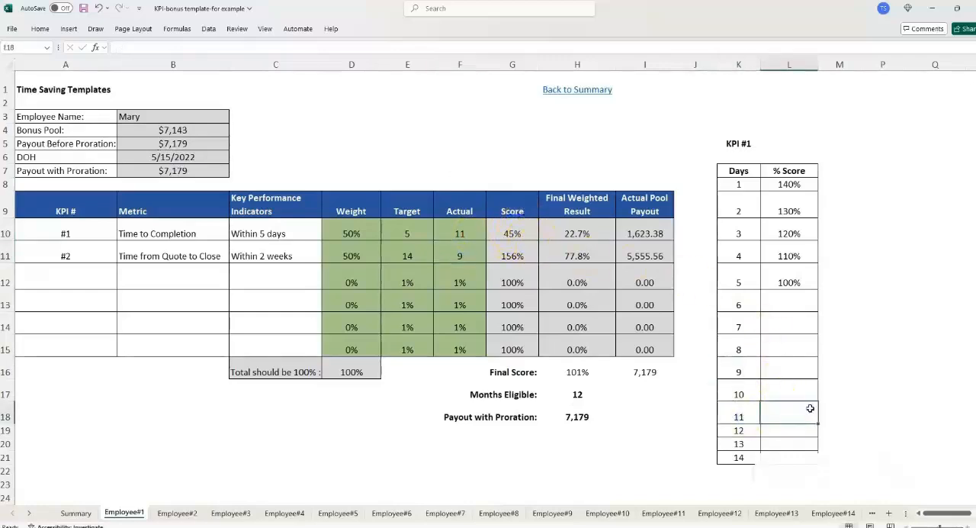
text(0)
key(Return)
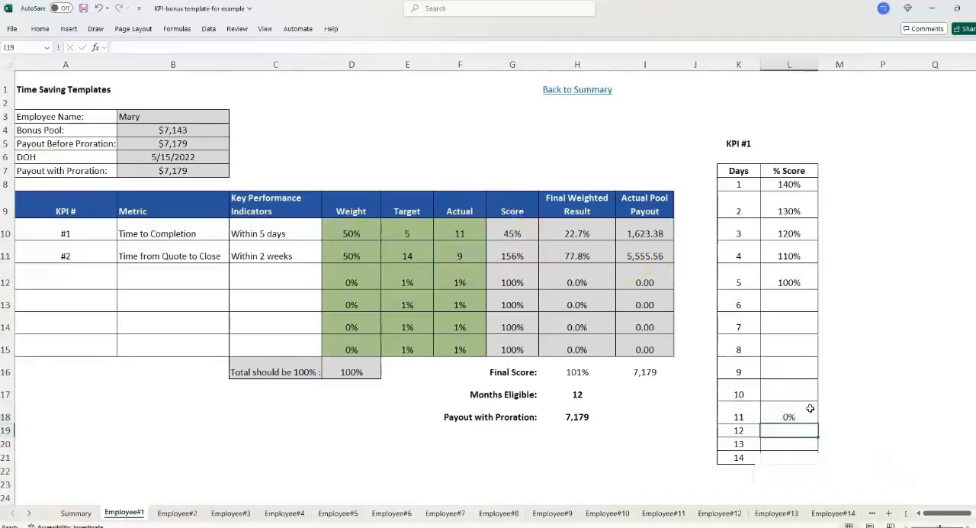
click(810, 412)
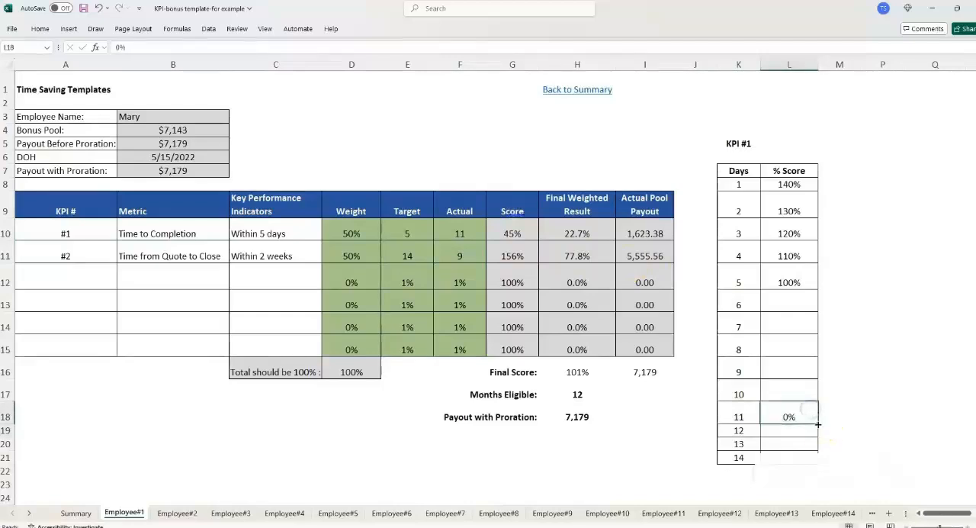
drag(818, 424, 809, 445)
- Enter a % Score of 90% for 6 days and 80% for 7 days in the KPI #1 scoring table
click(789, 381)
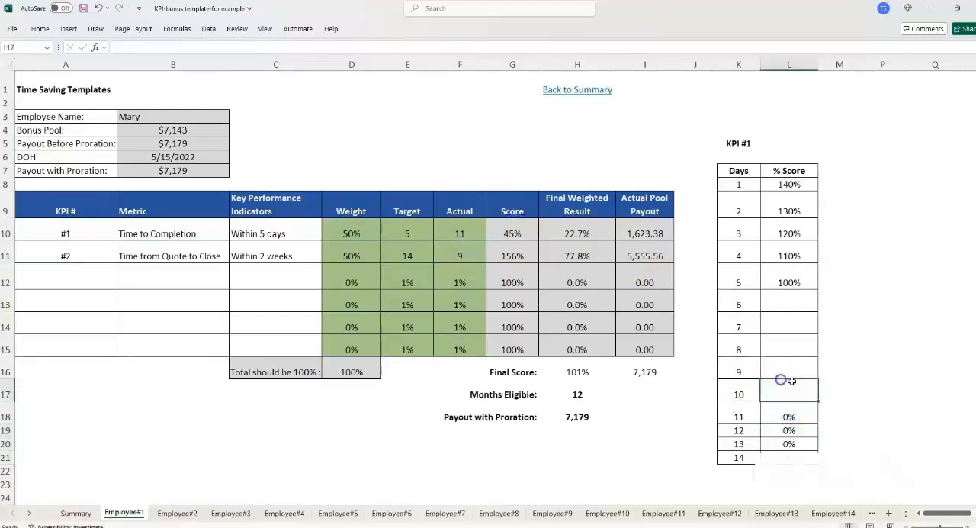
drag(791, 304, 800, 384)
click(799, 387)
click(796, 301)
click(797, 303)
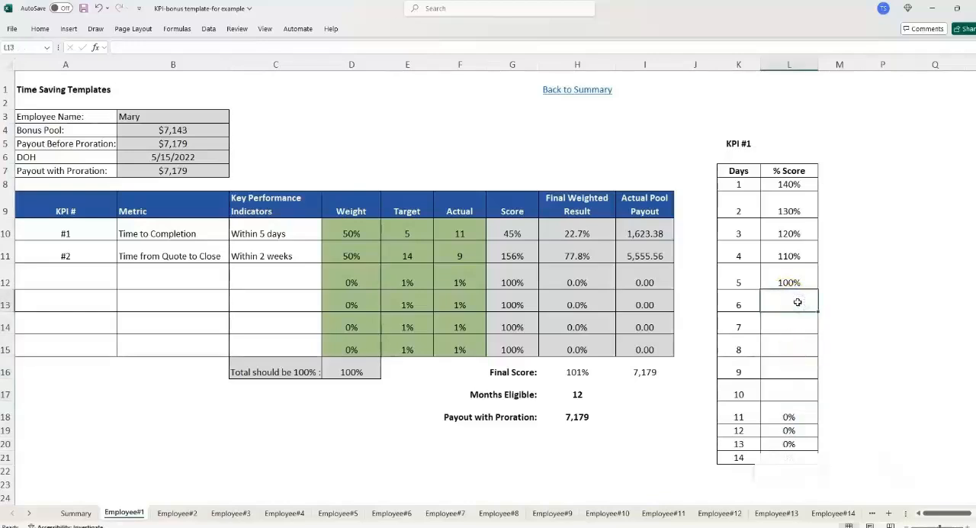
text(90)
key(Return)
text(80)
key(Return)
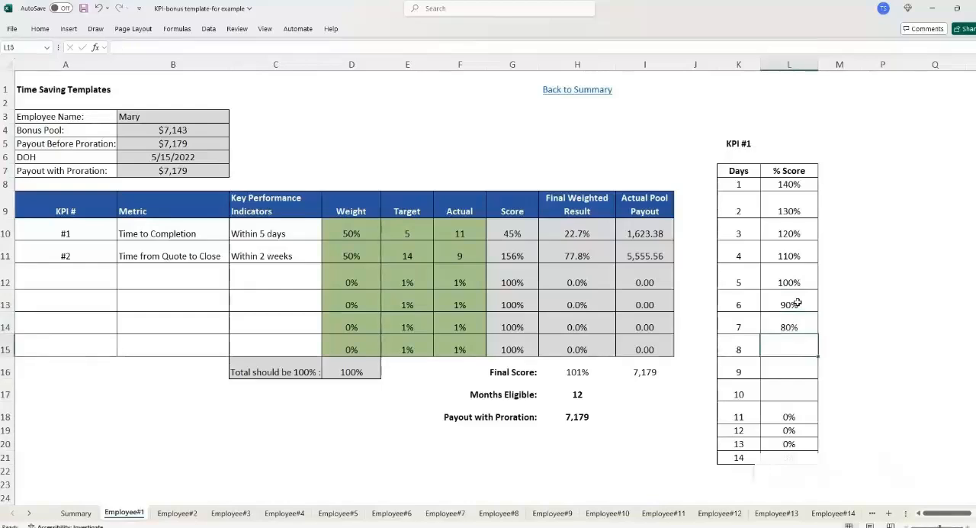
- Enter % Scores of 70% for 8 days, 60% for 9 days and 50% for 10 days in the KPI #1 scoring table
text(70)
key(Return)
key(Return)
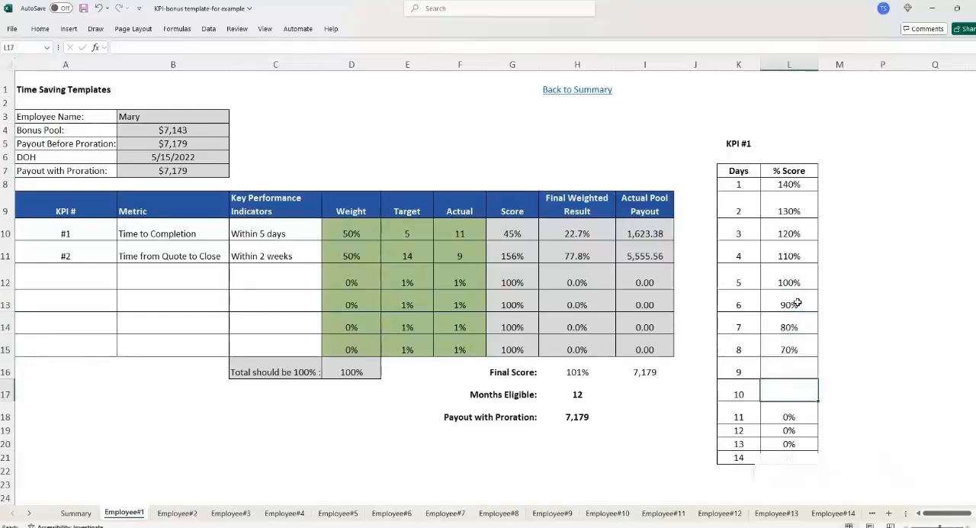
key(Up)
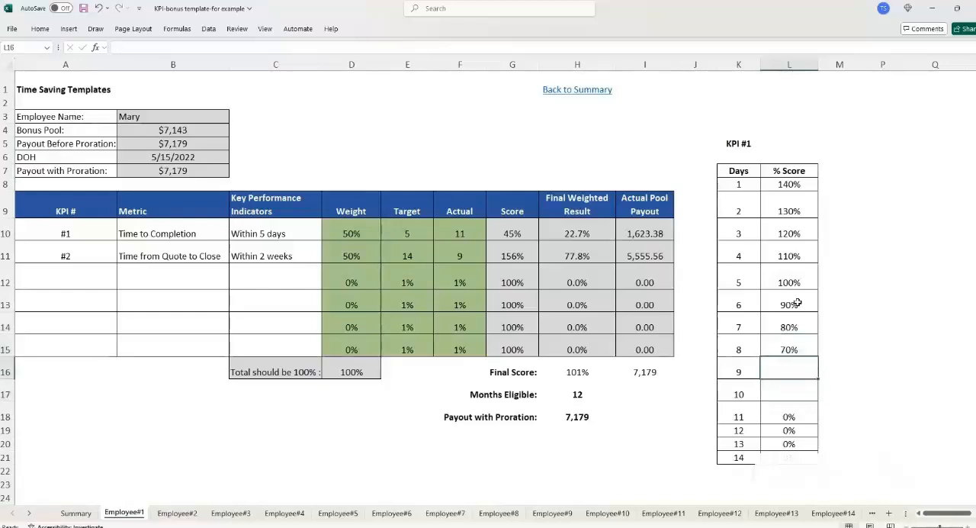
text(60)
key(Return)
key(Return)
- Clear the Target divided by Actual formula from the KPI #1 Score cell
click(501, 232)
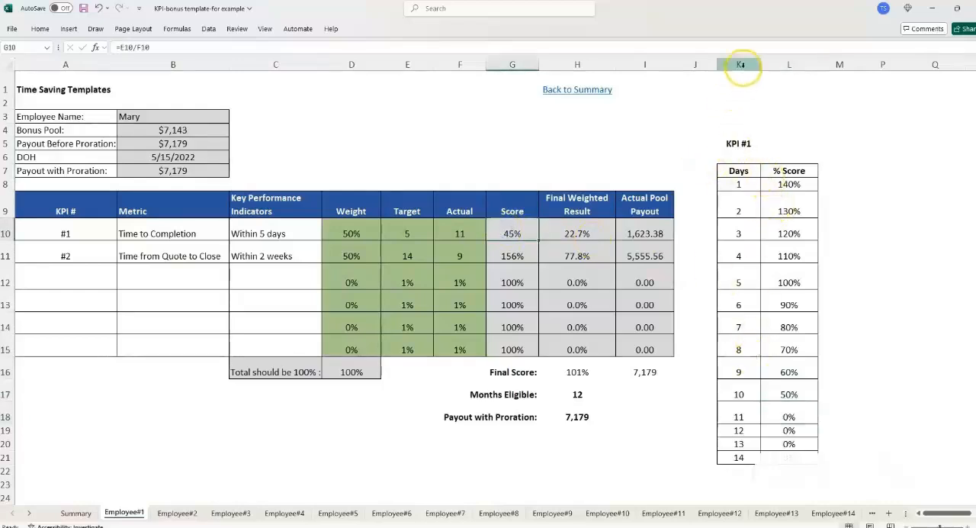
drag(738, 65, 792, 70)
click(790, 229)
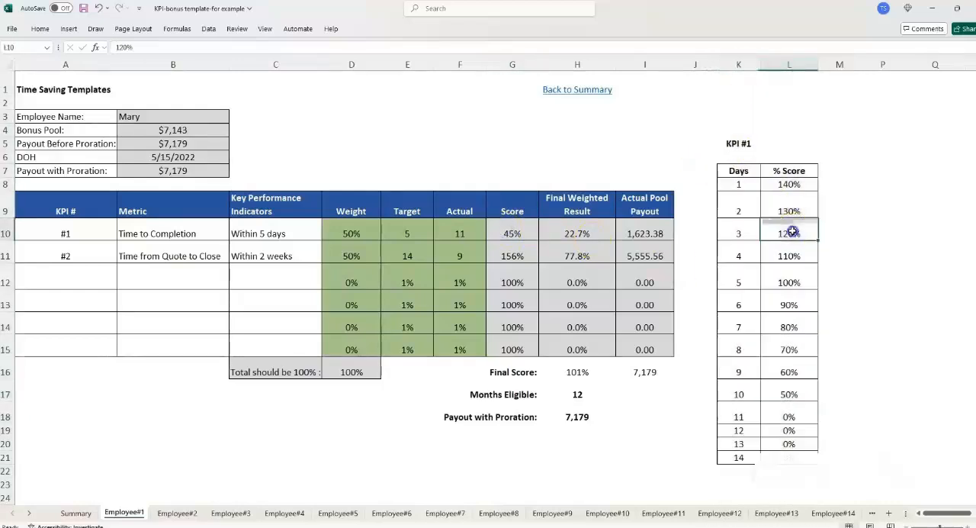
click(523, 233)
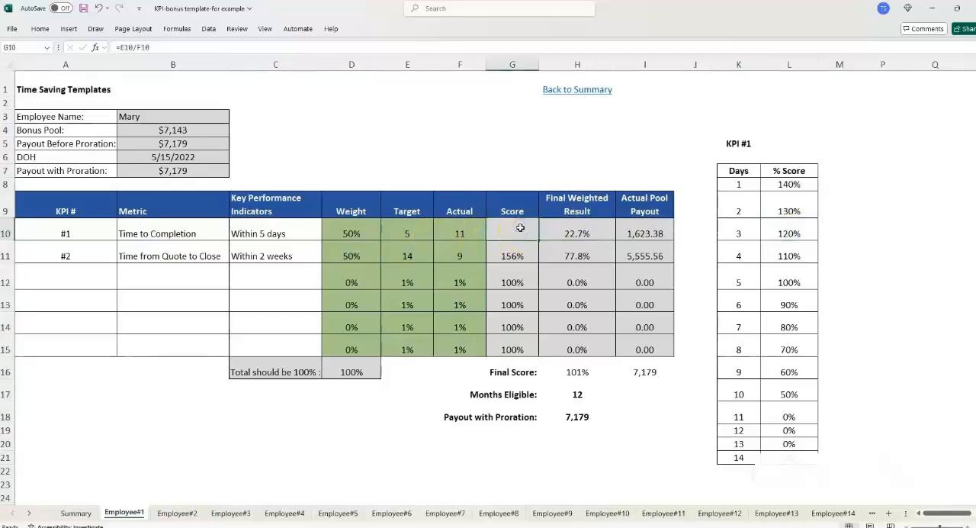
key(Delete)
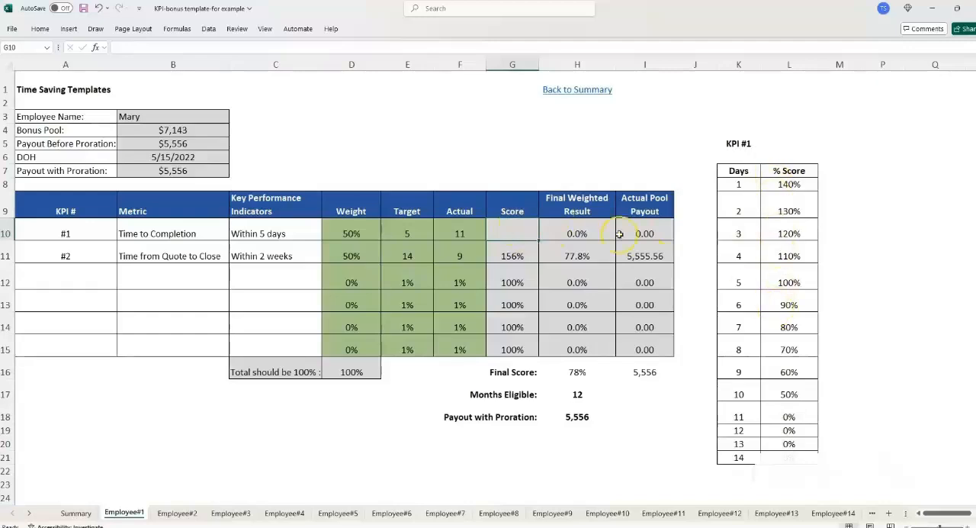
- Insert a VLOOKUP function in the KPI #1 Score cell, G10
click(461, 234)
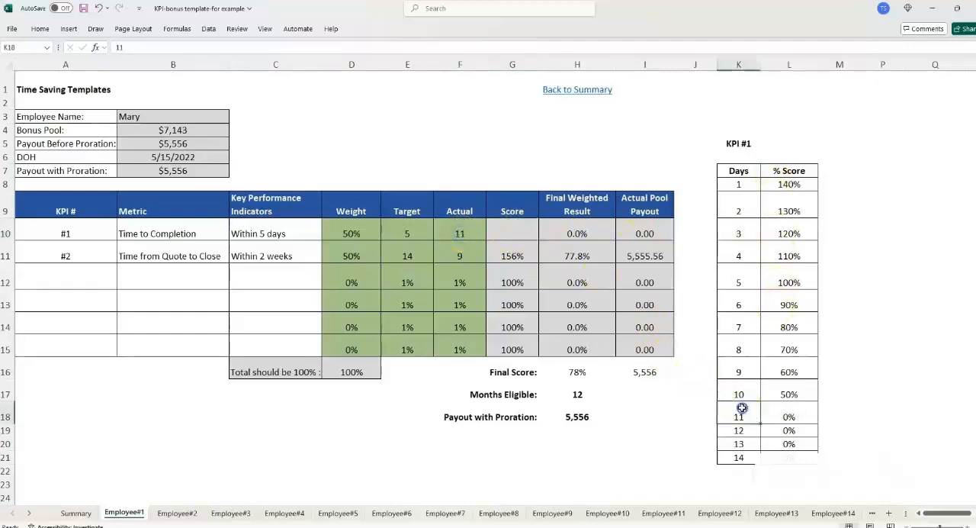
click(783, 416)
click(499, 230)
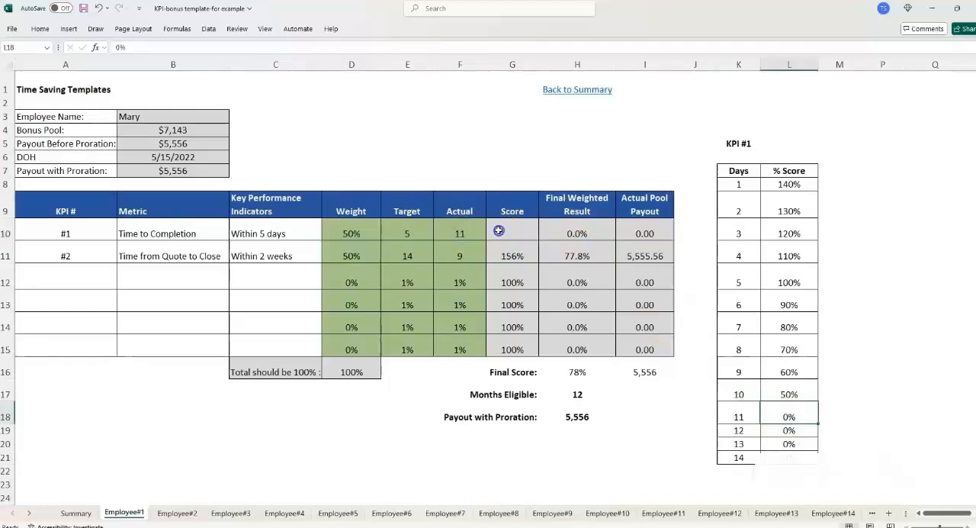
click(95, 49)
click(412, 351)
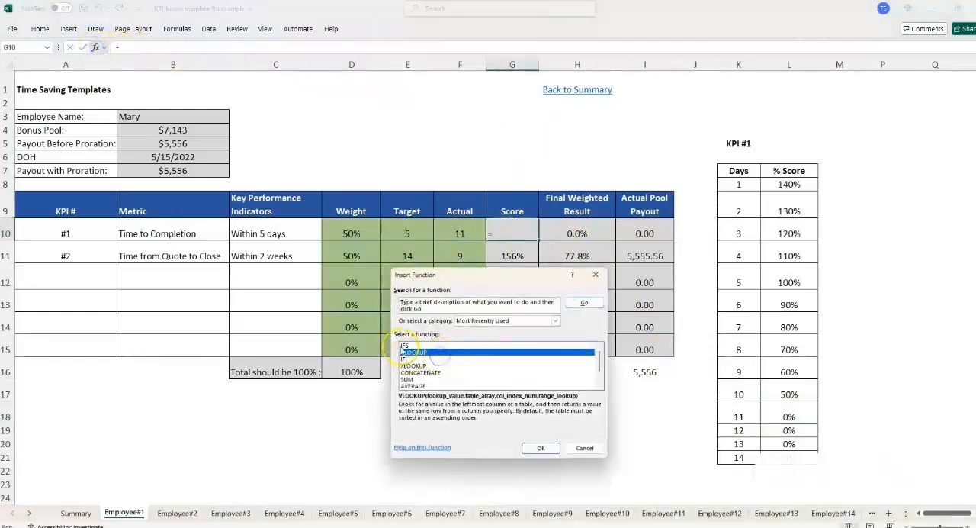
click(543, 449)
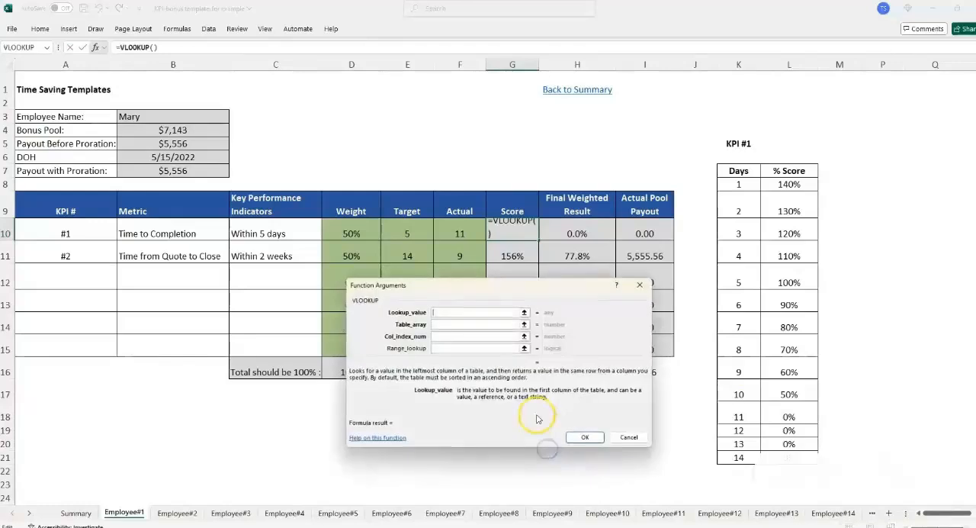
- Set the VLOOKUP lookup value to the KPI #1 Actual, F10, and the table array to the scoring table as absolute range $K$7:$L$21
drag(428, 293, 469, 260)
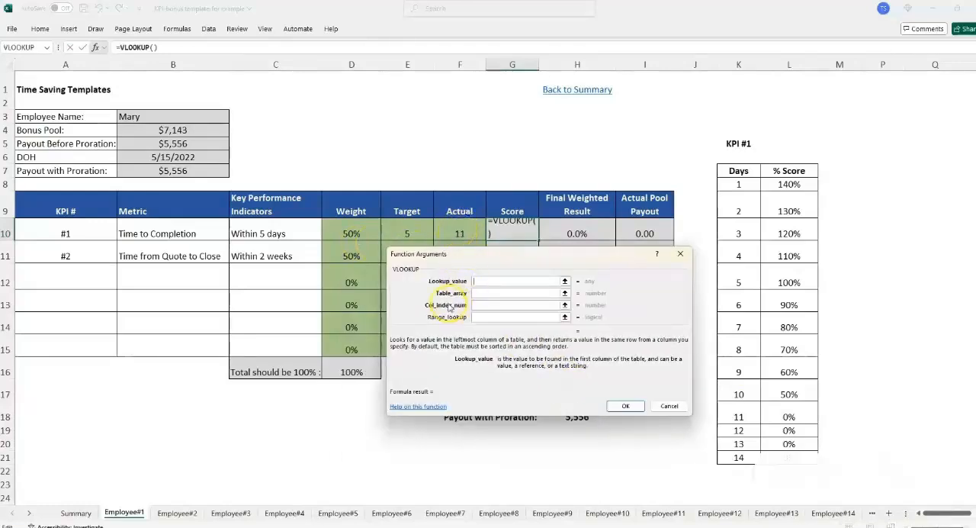
click(461, 230)
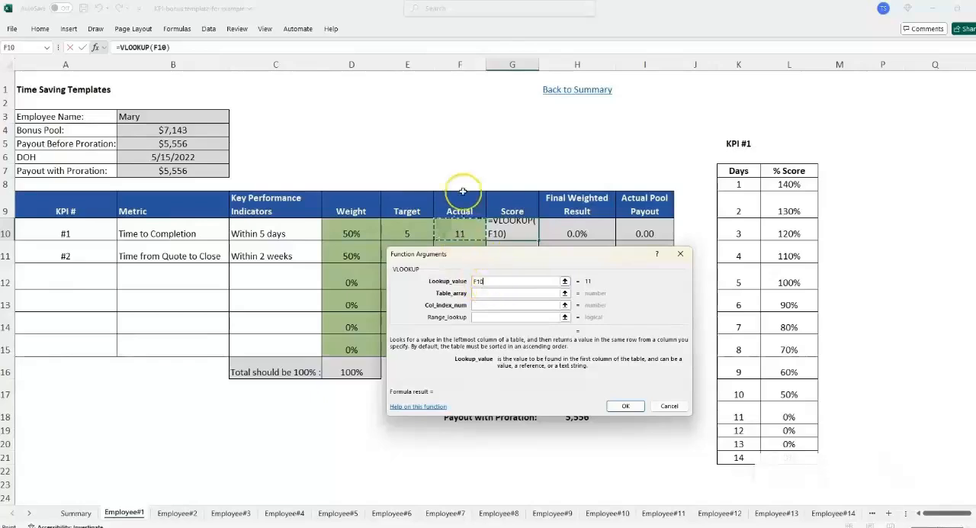
click(492, 293)
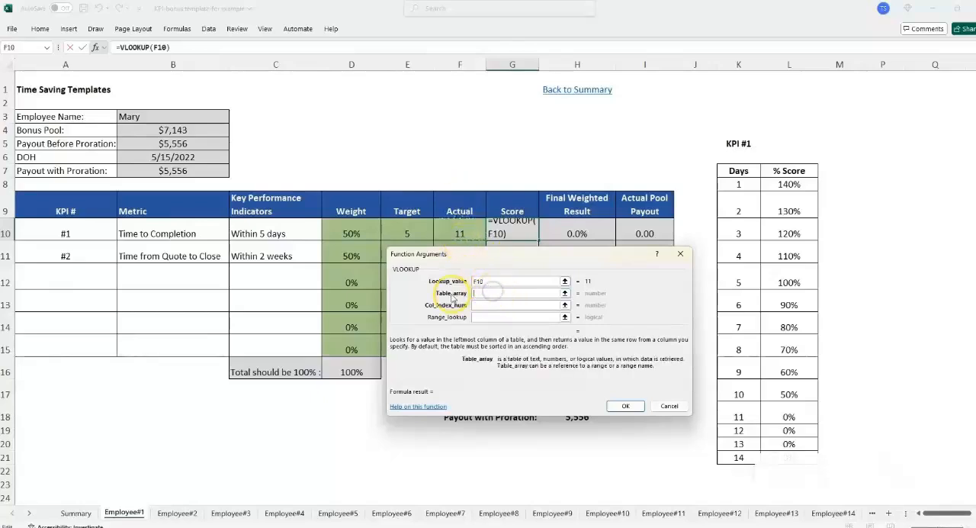
drag(742, 170, 787, 457)
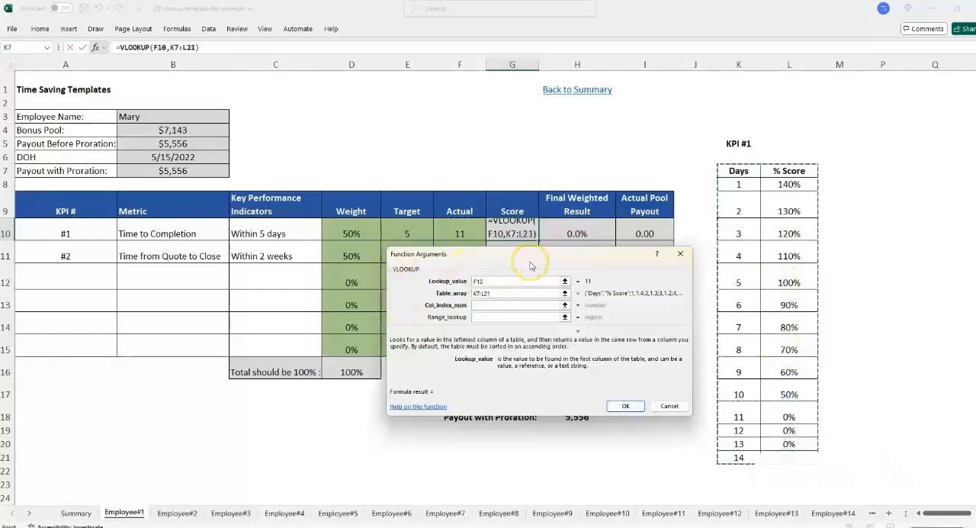
key(F4)
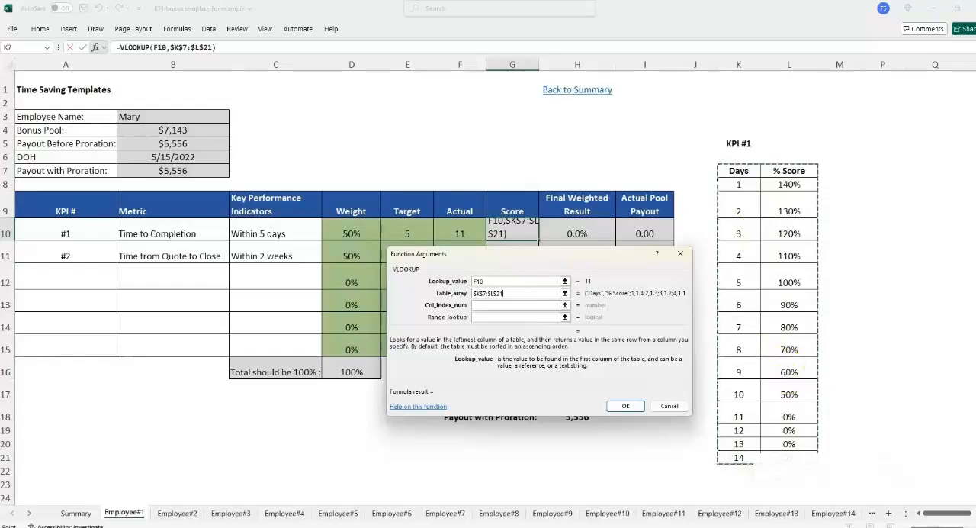
- Complete the KPI #1 Score VLOOKUP with column index 2 and a range lookup of FALSE
click(516, 306)
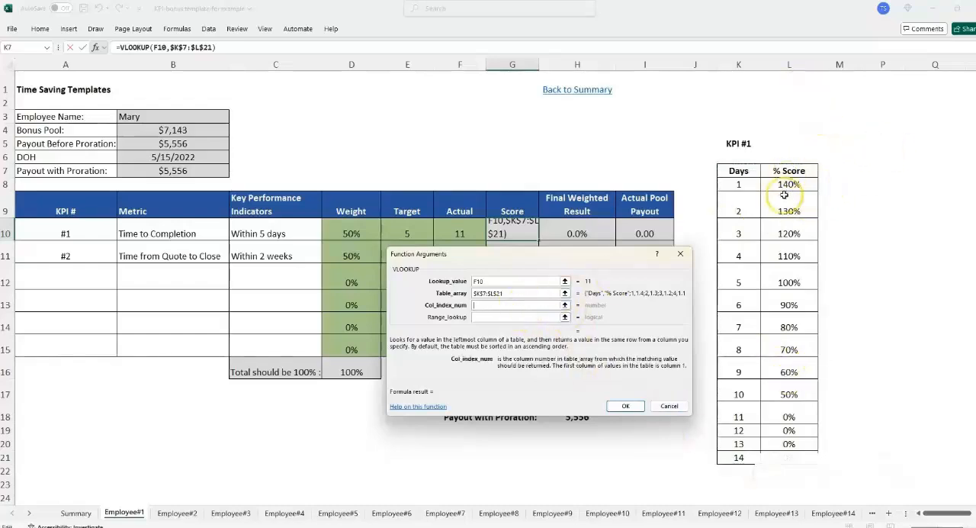
text(2)
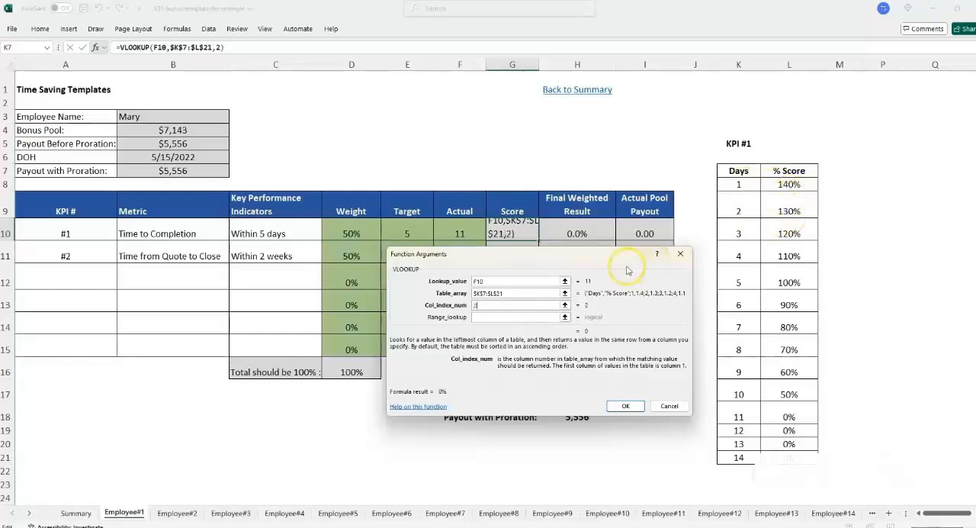
key(Tab)
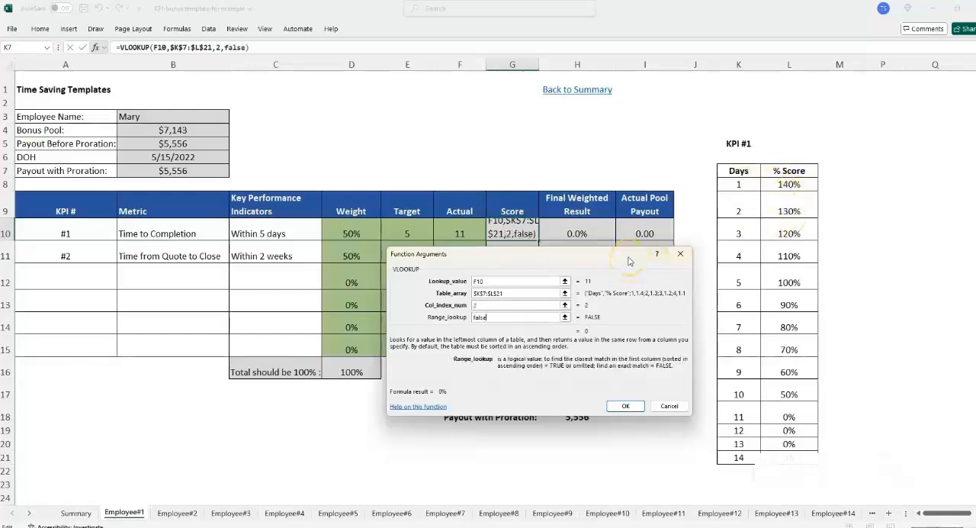
click(625, 406)
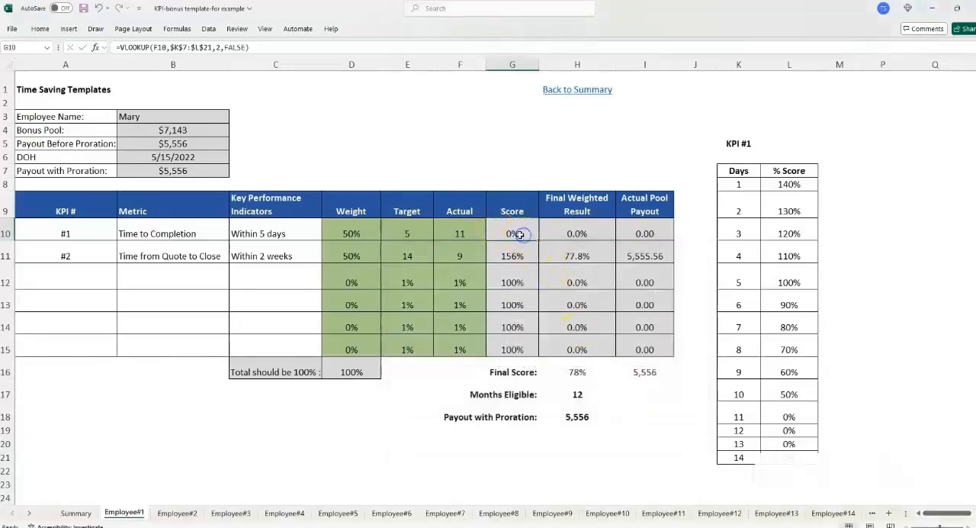
- Test the KPI #1 lookup by entering an Actual of 5 days, followed by 3 days
click(459, 234)
text(5)
key(Return)
key(Up)
key(Right)
key(Left)
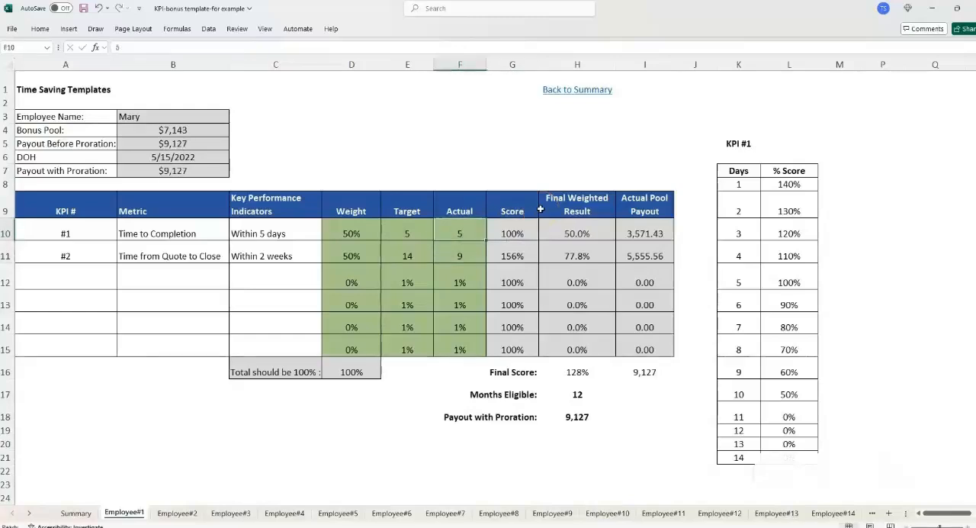
key(Return)
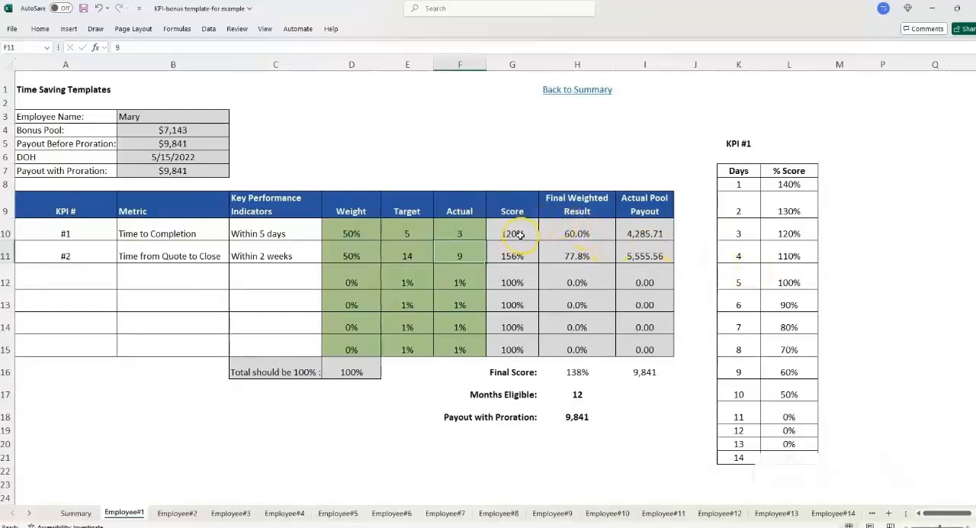
- Copy the KPI #1 Score VLOOKUP down to the KPI #2 Score cell, G11, and check its table range against the two Targets
drag(512, 233, 529, 261)
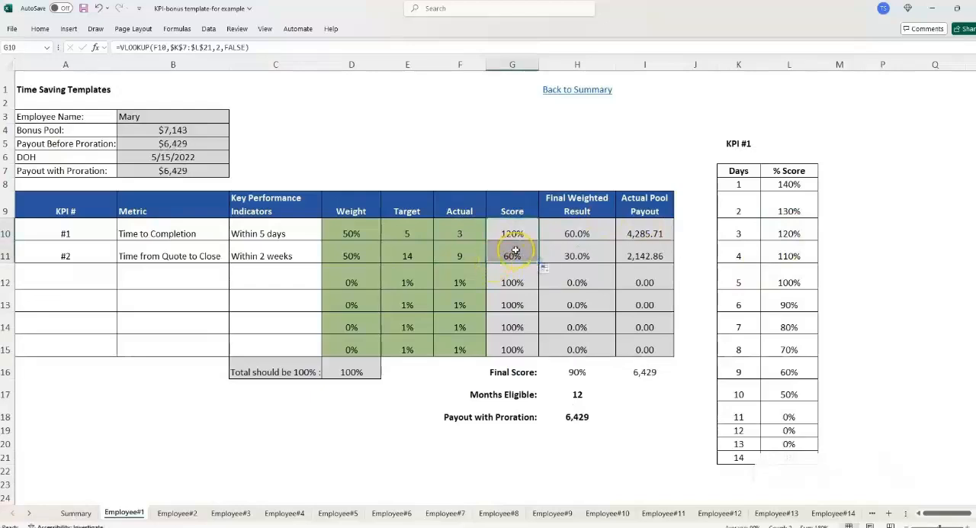
click(512, 255)
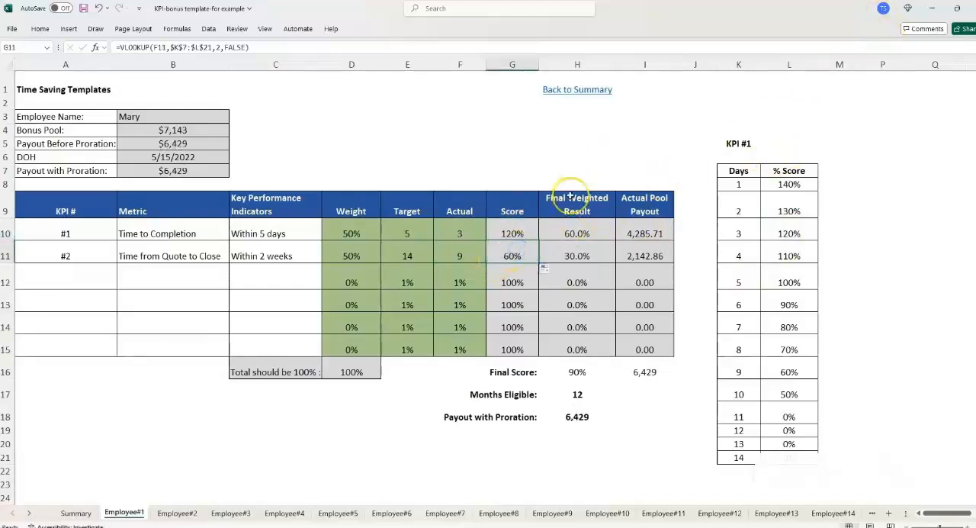
double_click(508, 248)
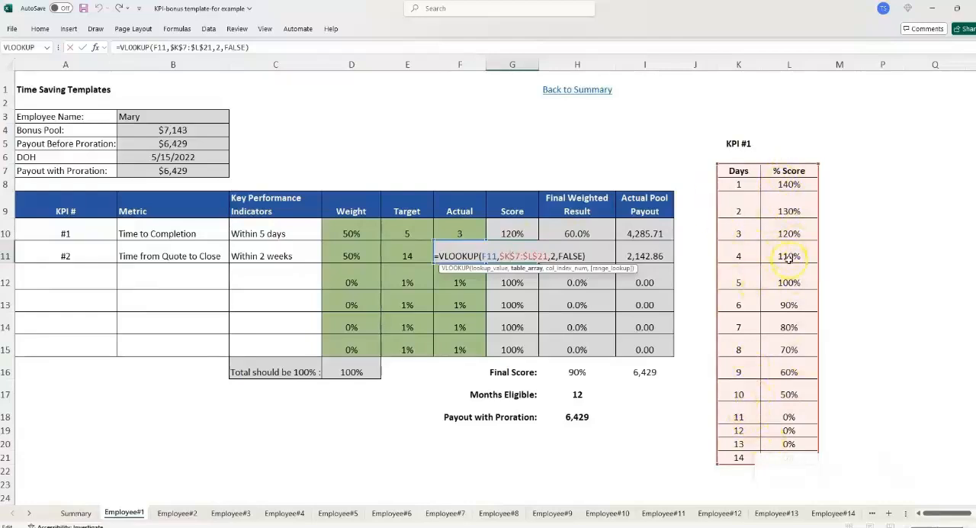
key(Return)
click(413, 226)
drag(412, 226, 408, 244)
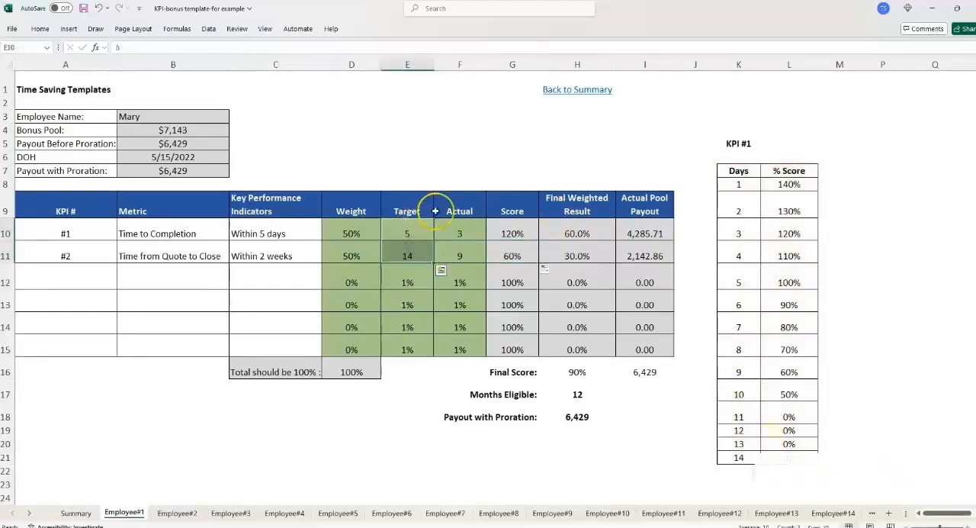
click(404, 257)
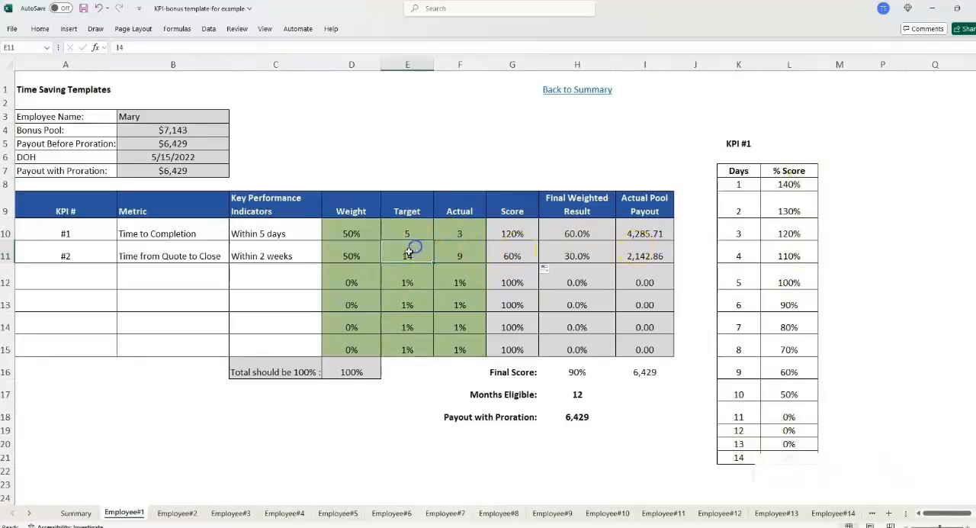
click(514, 256)
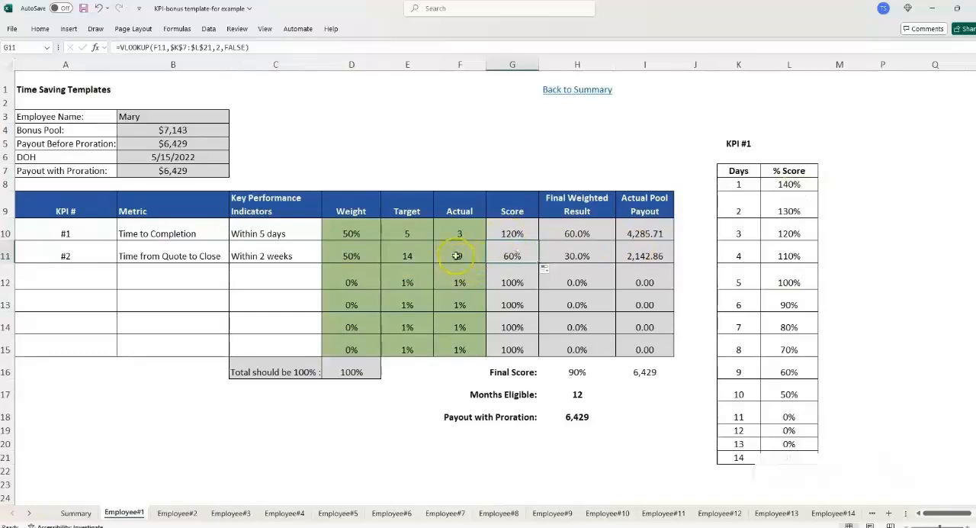
- Unhide columns N and O holding the KPI #2 scoring table, and narrow the spacer columns M and J
drag(839, 64, 867, 60)
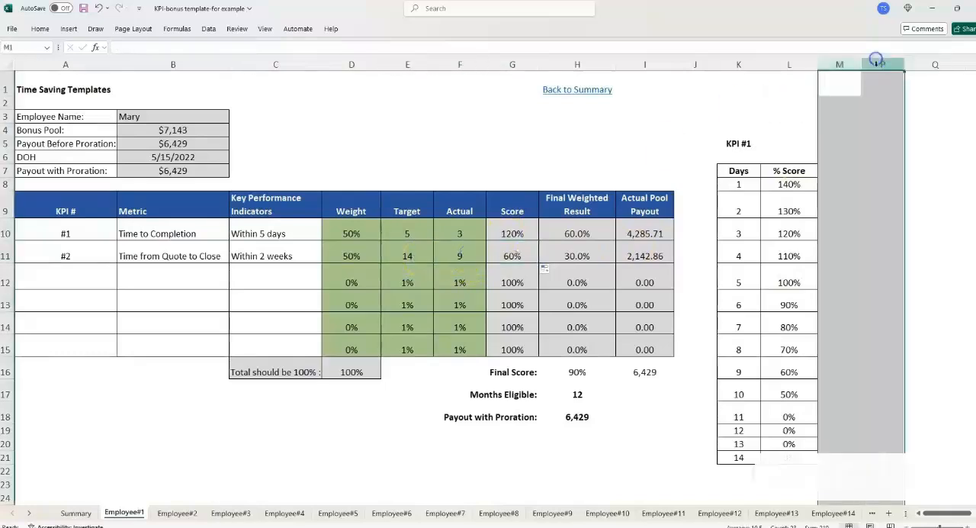
right_click(869, 64)
click(822, 246)
click(806, 234)
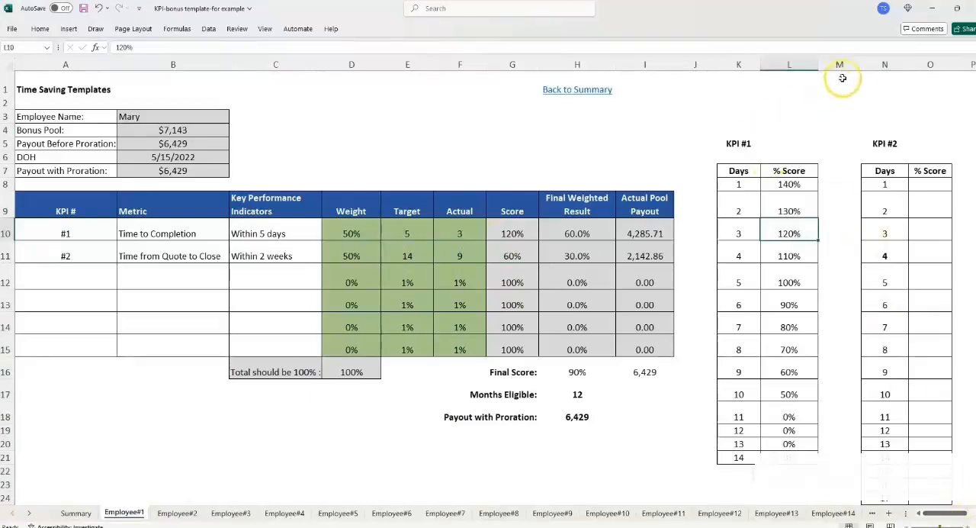
drag(860, 64, 831, 63)
drag(717, 65, 694, 64)
drag(695, 64, 687, 64)
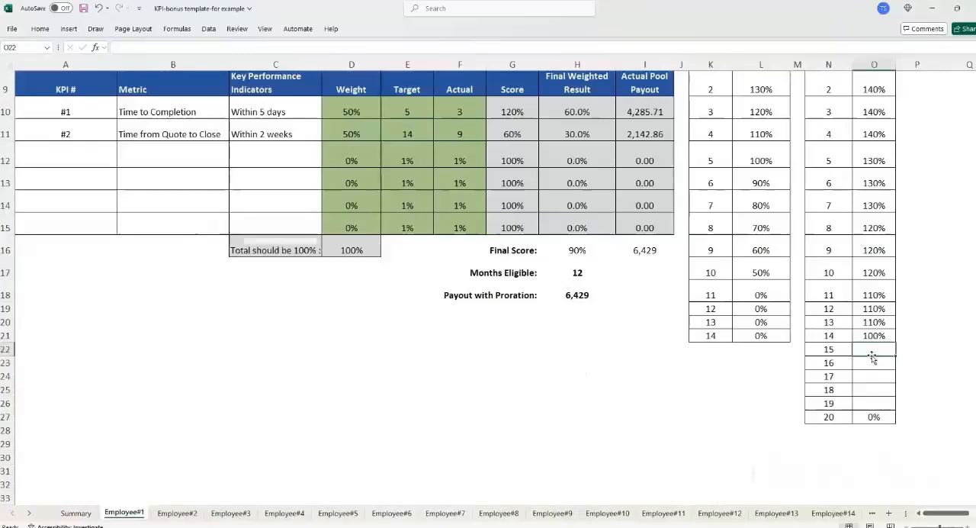
- Enter KPI #2 % Scores of 90%, 80%, 70%, 60% and 50% for 15, 16, 17, 18 and 19 days
text(90)
key(Return)
text(80)
key(Return)
text(70)
key(Return)
text(60)
key(Return)
text(50)
key(Return)
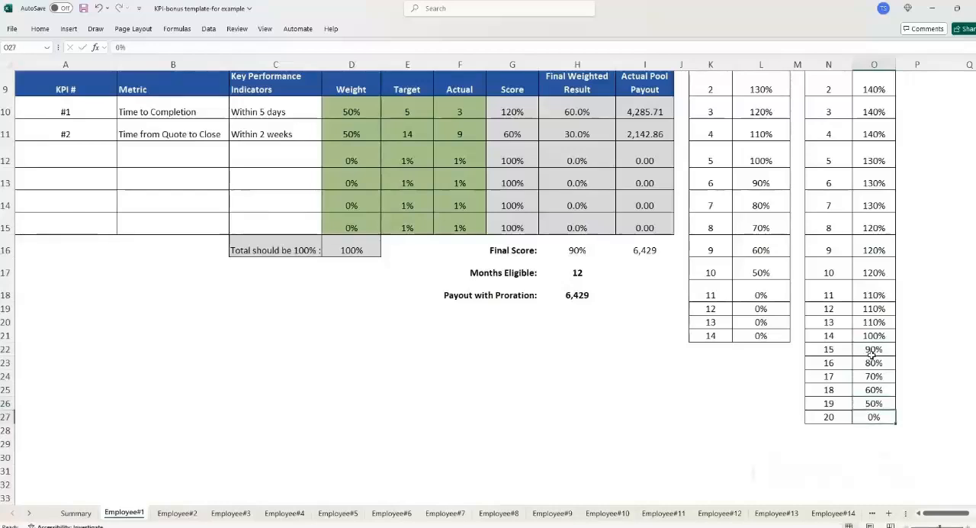
- Review the KPI #2 scoring table in columns N and O alongside the KPI #2 Score cell
scroll(871, 355, up, 3)
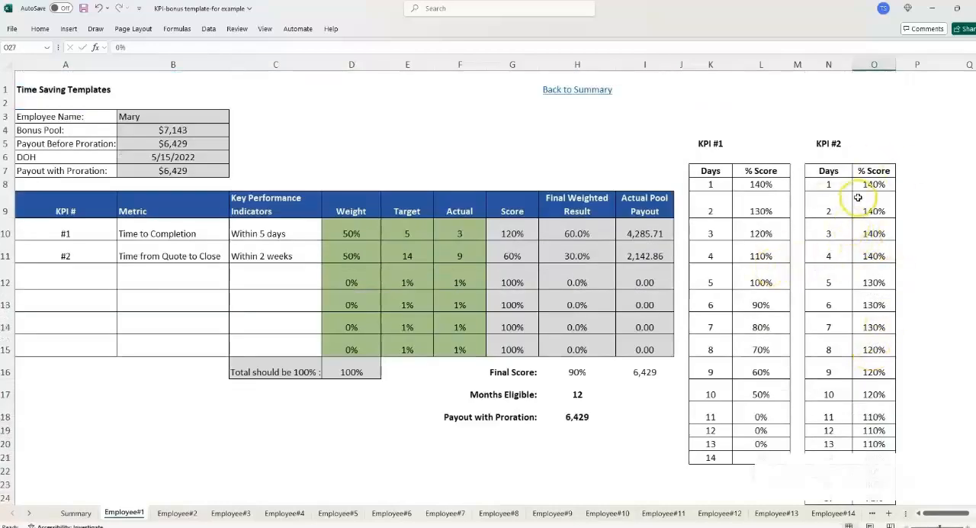
click(822, 168)
click(876, 204)
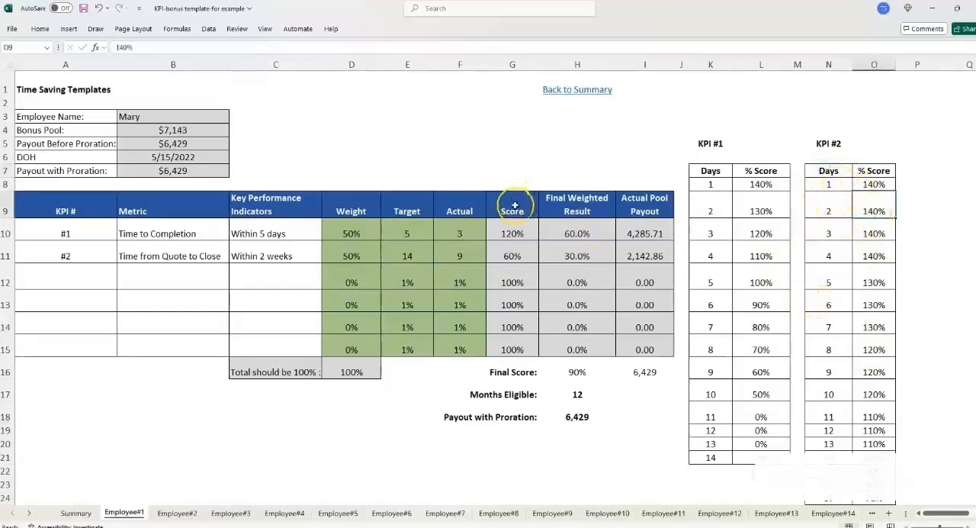
click(513, 255)
click(866, 174)
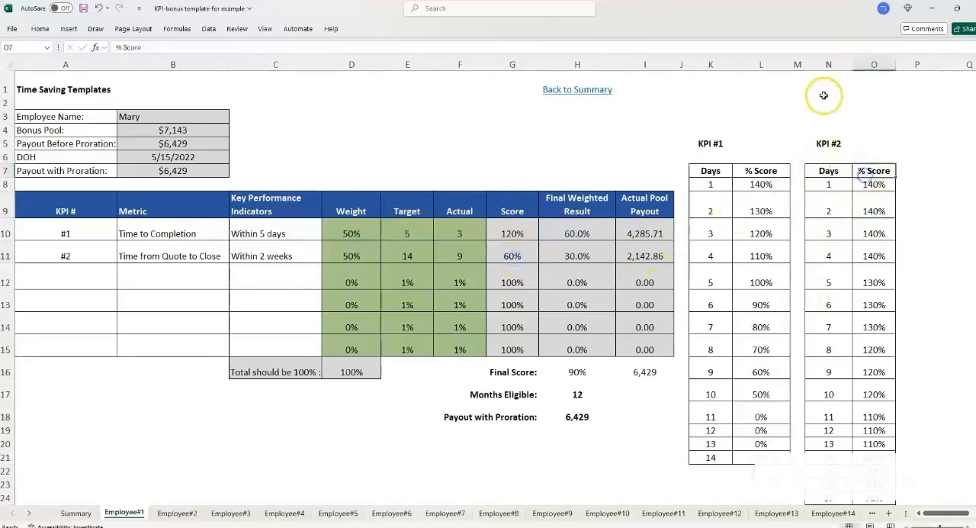
drag(829, 64, 870, 65)
- Replace the table array in the KPI #2 Score VLOOKUP with the KPI #2 scoring table as absolute range $N$7:$O$27
click(514, 257)
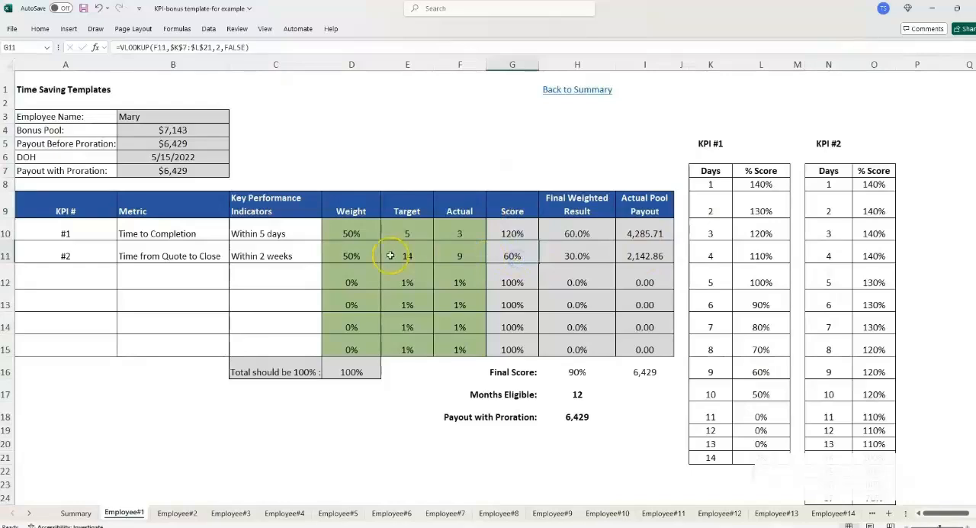
double_click(519, 255)
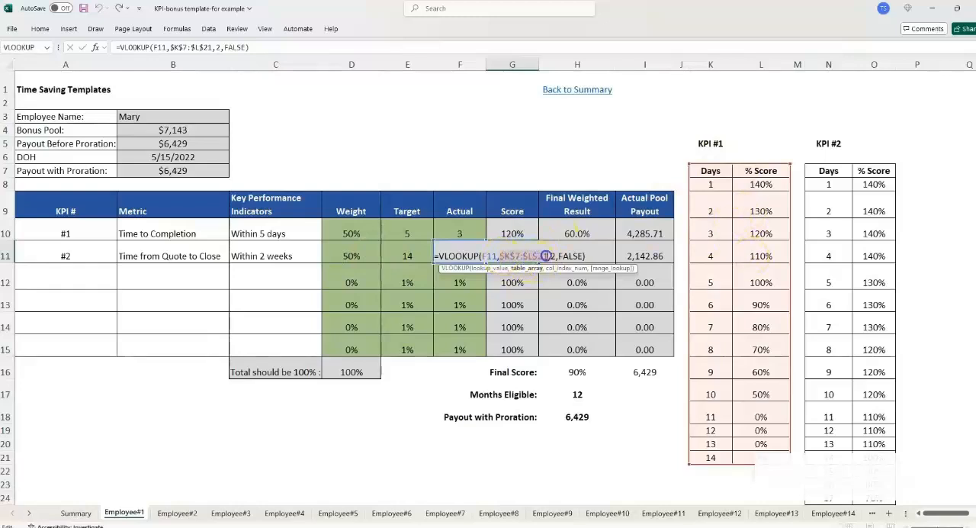
click(517, 268)
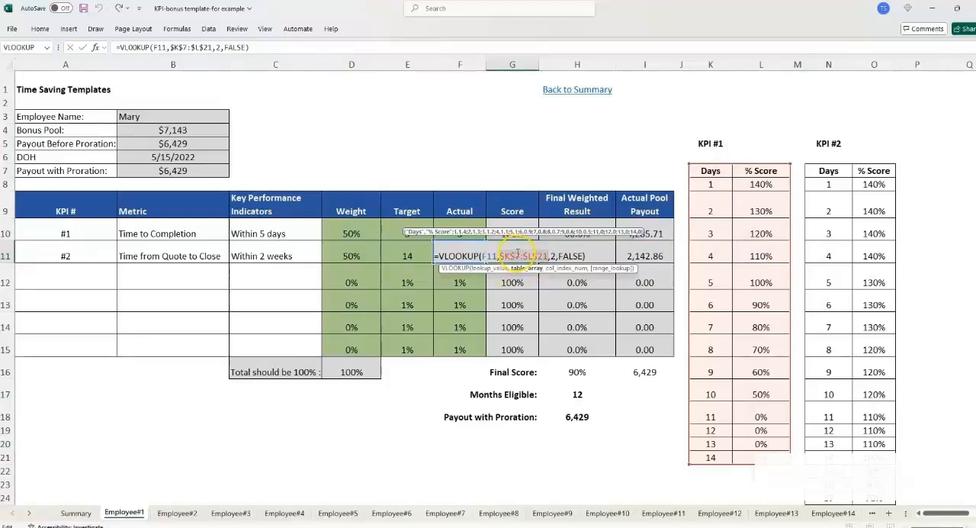
click(839, 172)
drag(842, 173, 870, 219)
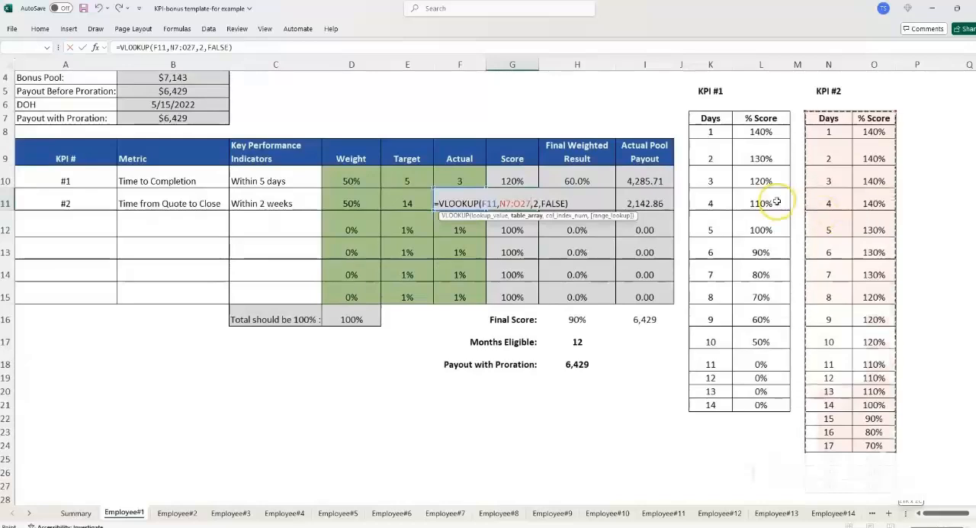
key(F4)
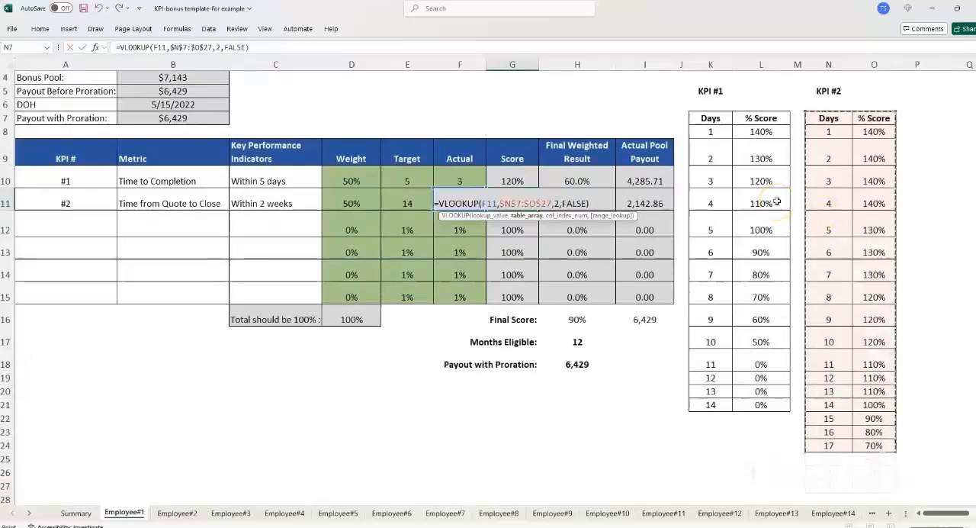
key(Return)
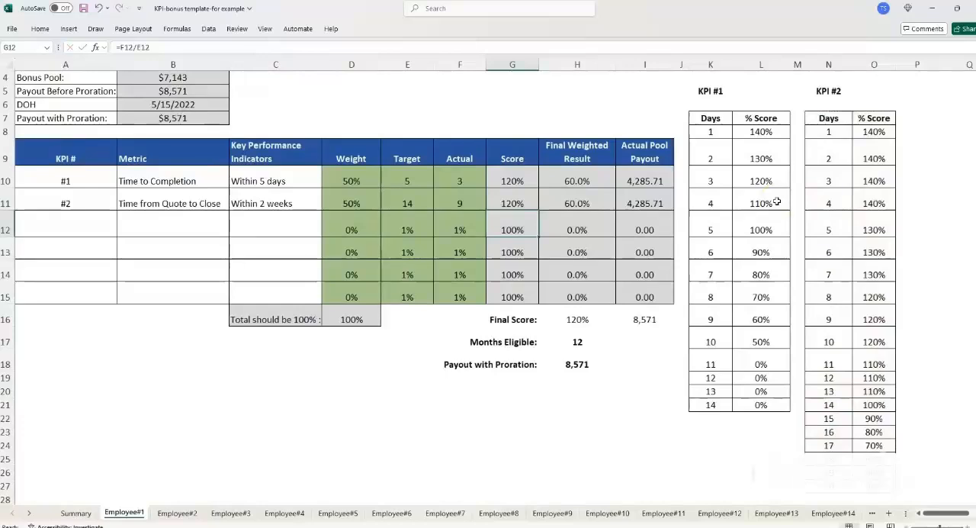
- Check the KPI #2 Score against its Target, its Actual and the matching row of the KPI #2 scoring table
click(523, 199)
scroll(526, 202, up, 1)
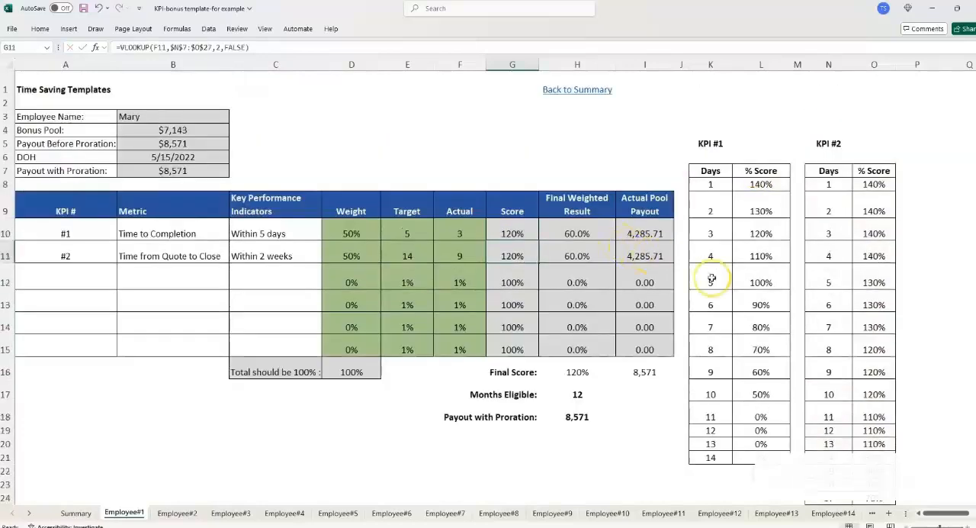
click(458, 252)
click(414, 257)
click(458, 256)
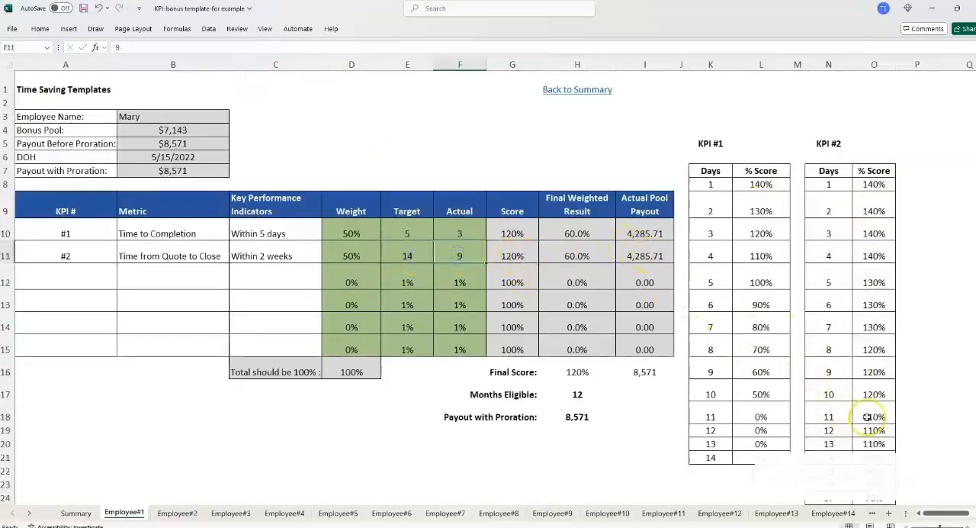
click(873, 394)
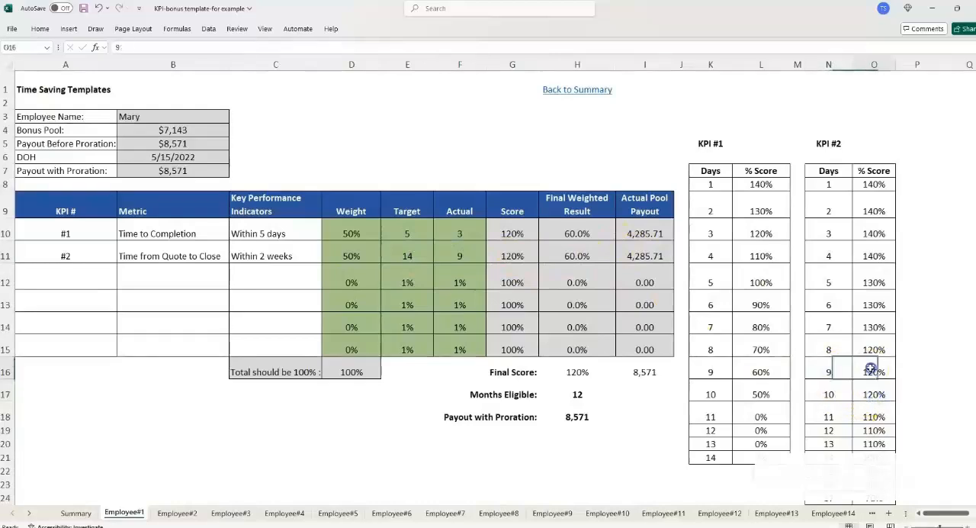
- Test the KPI #2 lookup by entering an Actual of 14 days, followed by 5 days, and check the Score cell
click(470, 256)
text(14)
key(Return)
key(Up)
key(shift+Left)
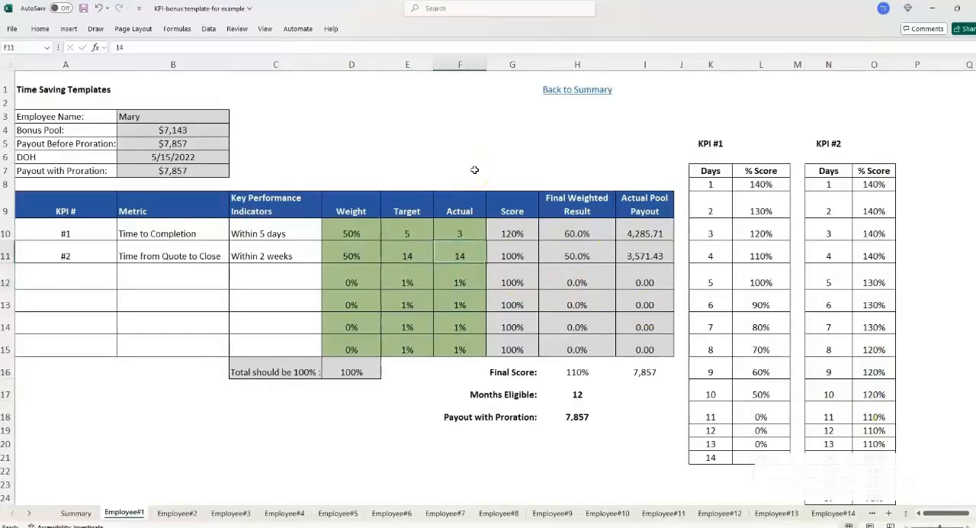
text(5)
key(Return)
key(Up)
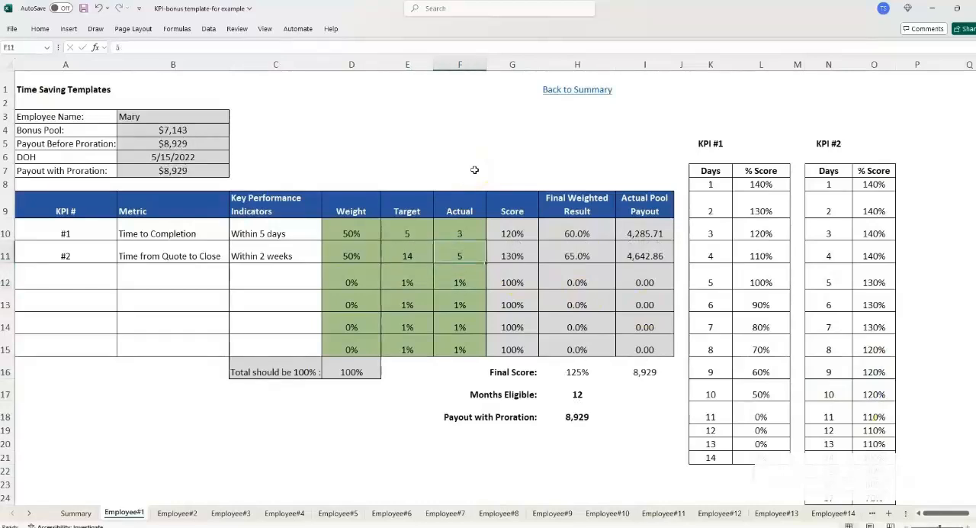
key(Right)
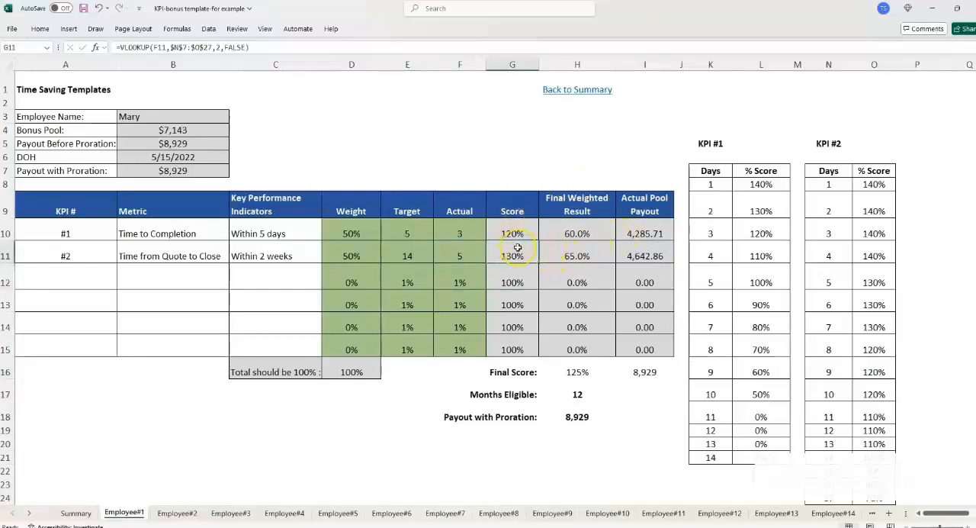
click(458, 257)
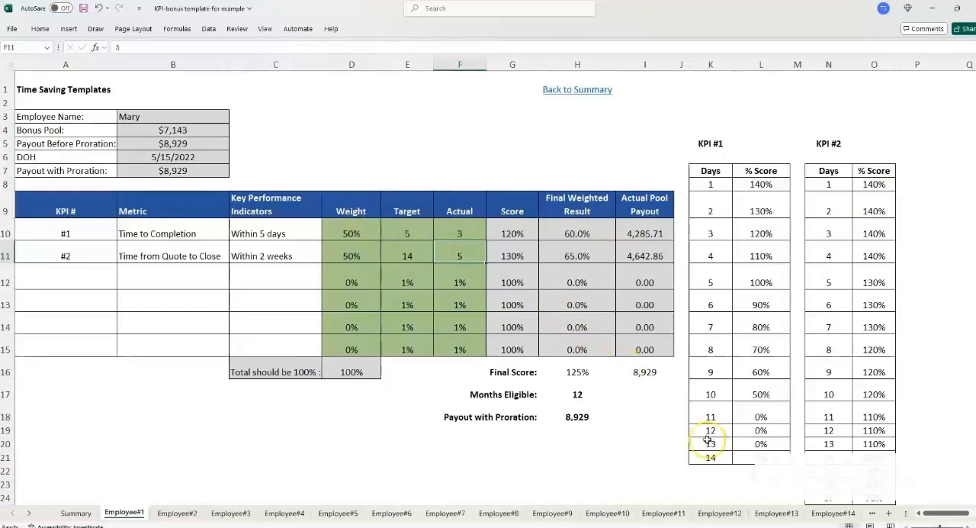
- Hide columns K to O containing the KPI #1 and KPI #2 scoring tables
scroll(941, 514, right, 3)
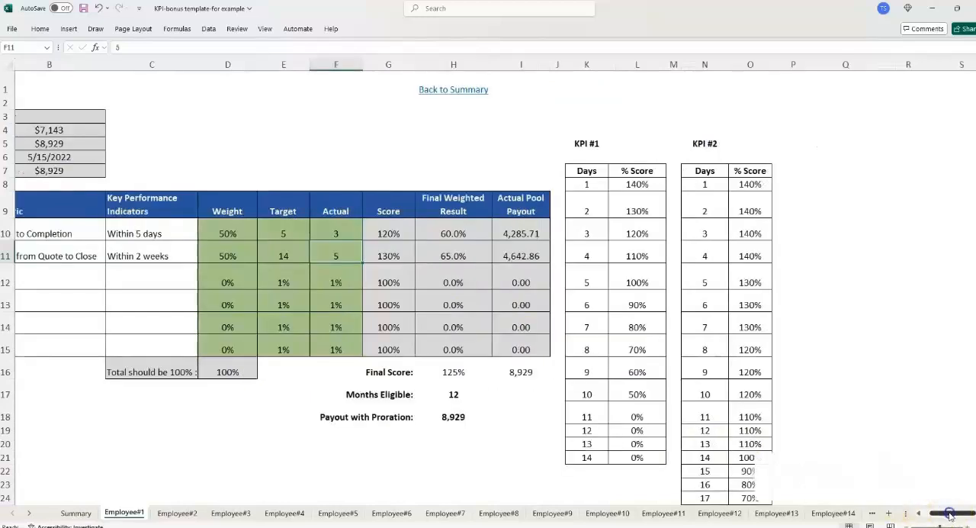
click(749, 304)
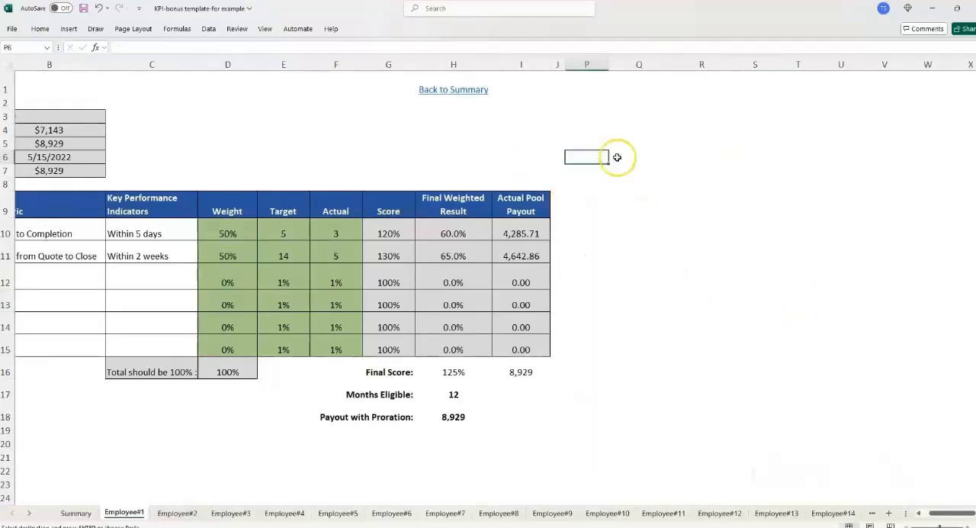
click(626, 157)
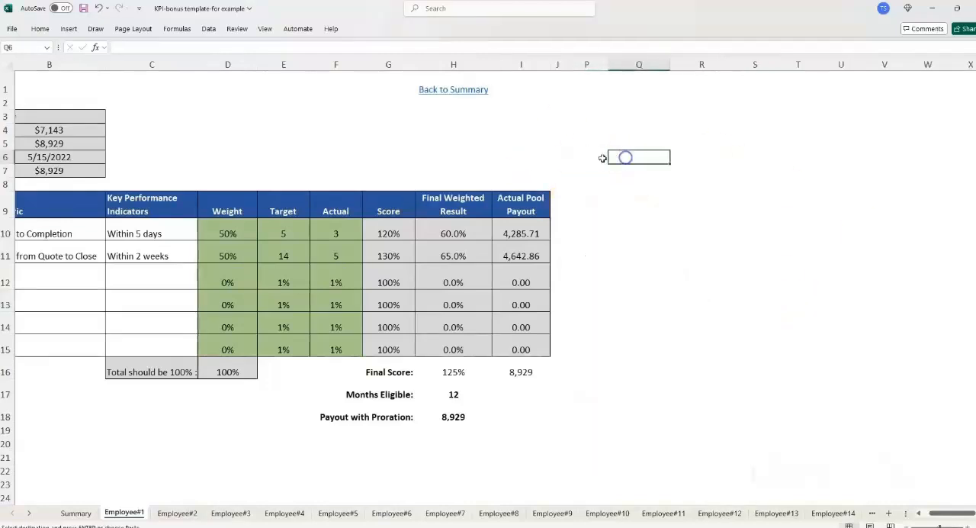
- Add a Days/% Score table at P6:Q10 with 1-4 days 120%, 5 days 100%, 6-10 days 75%, 11+ days 0%, and widen column P
click(599, 158)
drag(608, 67, 619, 67)
click(618, 200)
click(615, 199)
click(597, 174)
click(602, 158)
click(663, 163)
drag(608, 163, 660, 234)
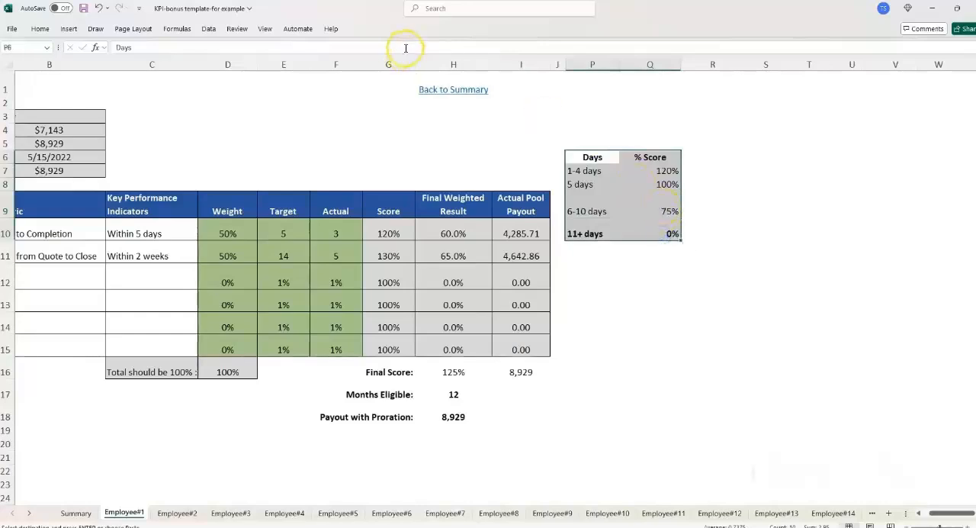
- Center the contents of the Days and % Score table in P6:Q10
click(40, 28)
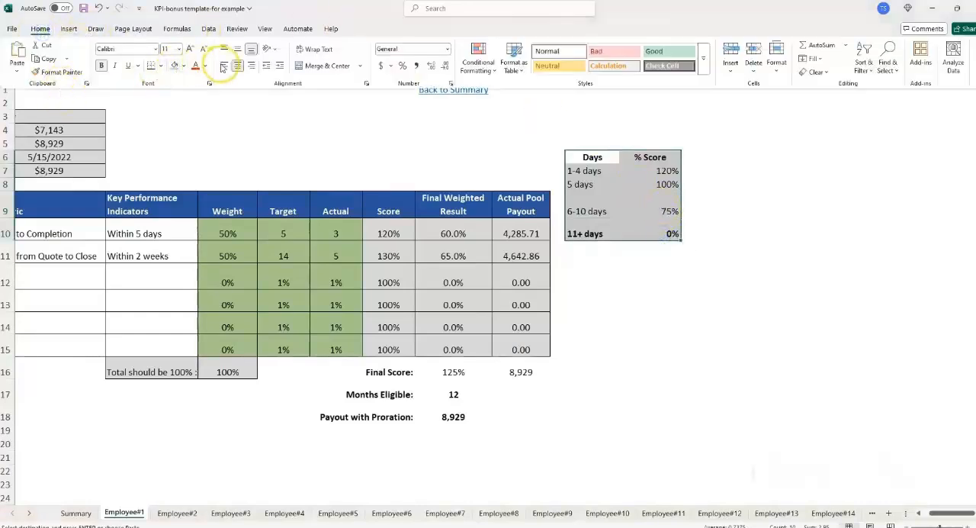
click(237, 64)
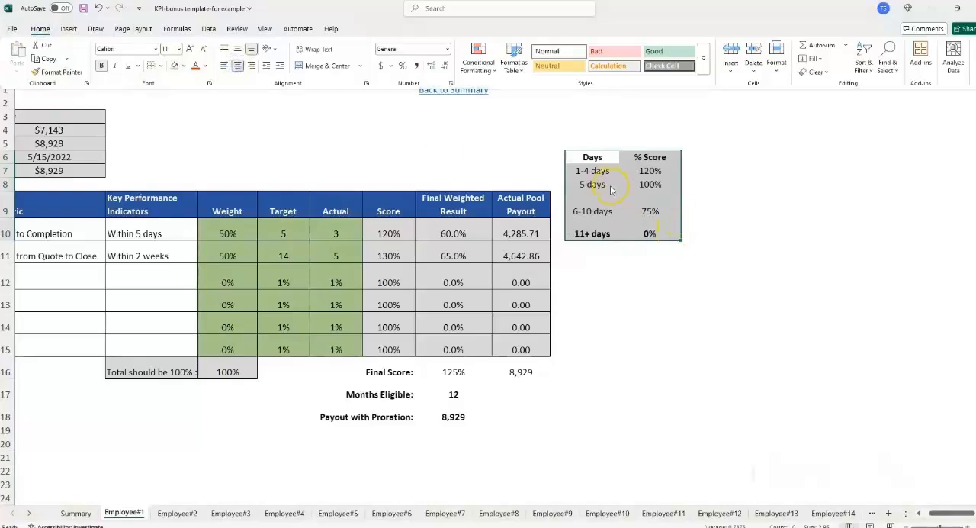
- Examine the day ranges and percentages in the Days/% Score table and the KPI #1 and KPI #2 Score cells
click(649, 183)
click(652, 211)
click(609, 211)
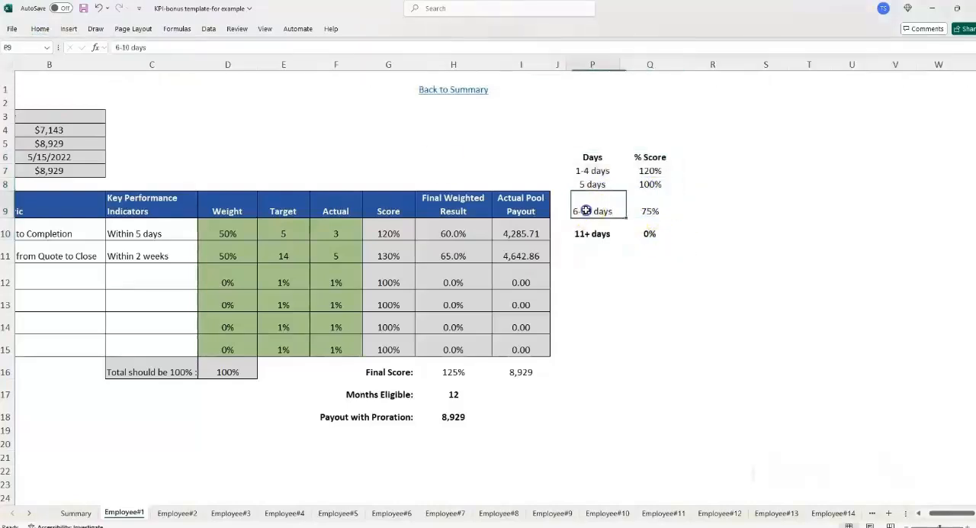
click(653, 206)
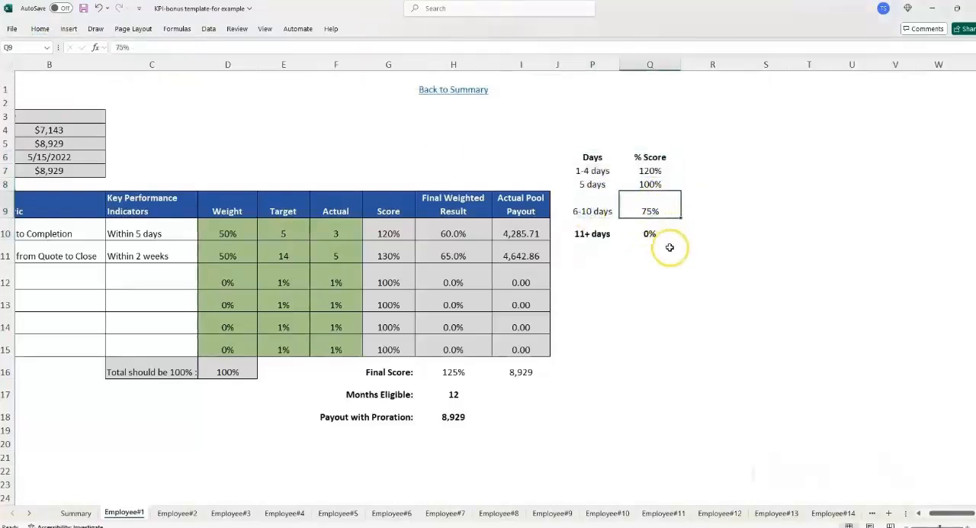
click(595, 234)
click(654, 234)
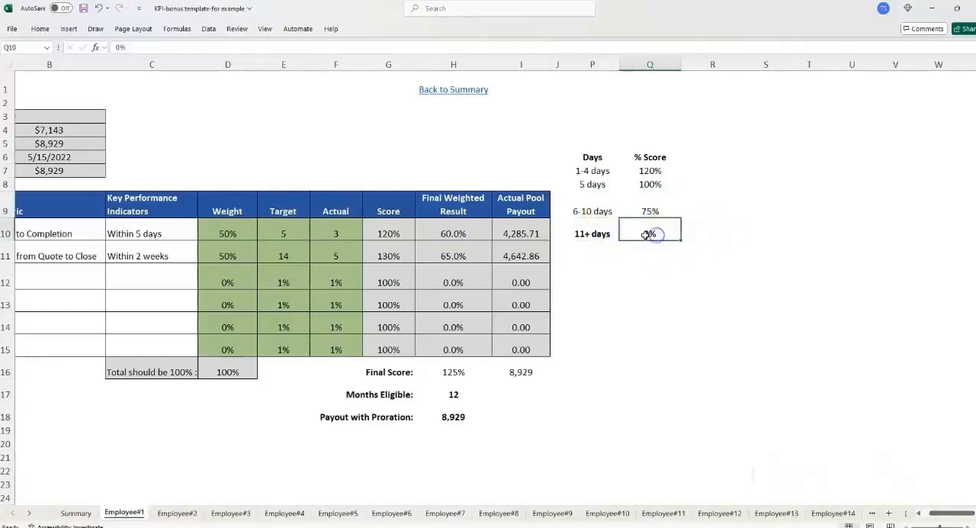
click(397, 235)
click(388, 257)
click(384, 230)
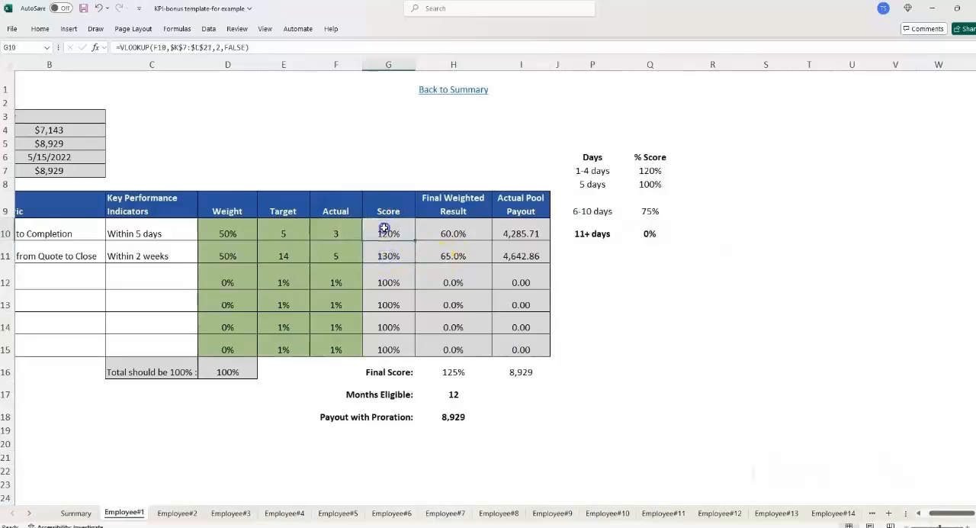
- Duplicate the Employee#1 sheet within the same workbook and place the copy directly after the Summary sheet
right_click(130, 519)
click(194, 409)
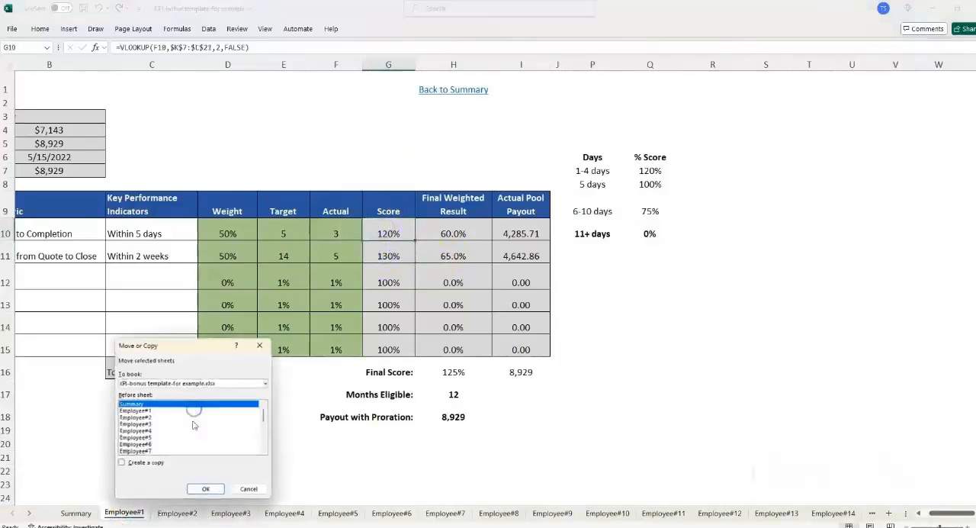
click(122, 463)
click(206, 489)
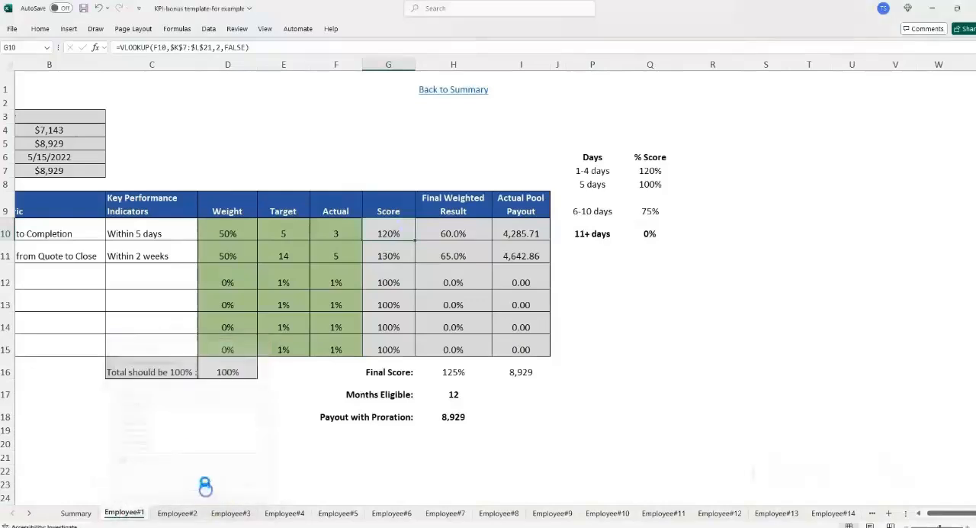
drag(86, 512, 145, 512)
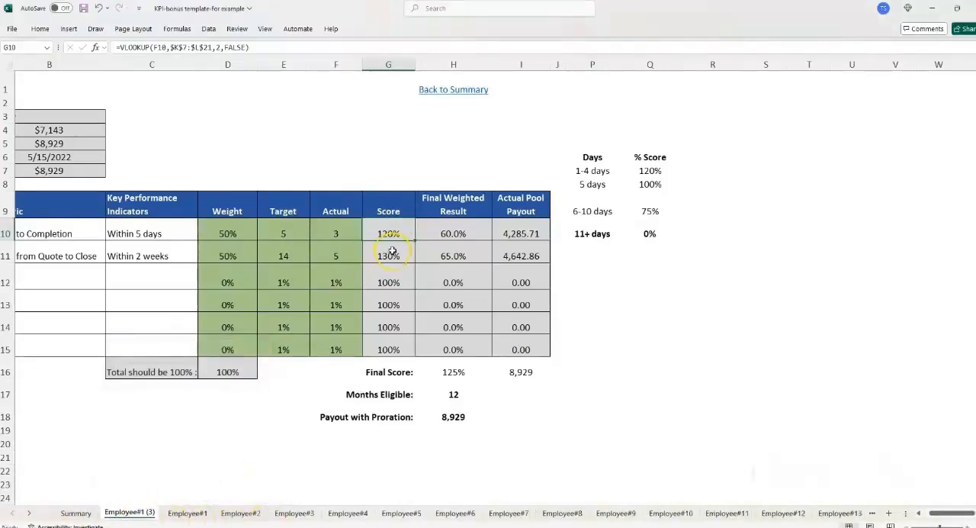
- Clear the KPI #1 Score in G10 and start an IFS function there, keeping the KPI table visible
key(Delete)
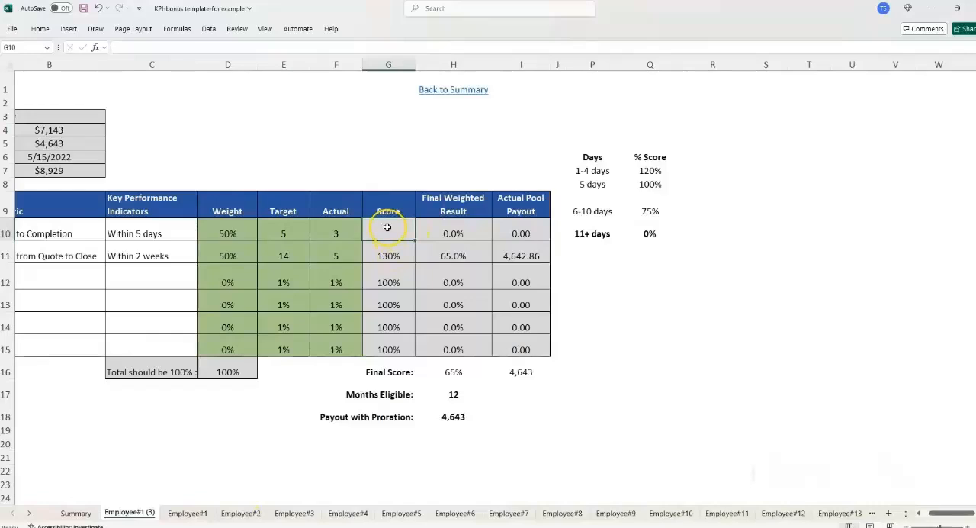
click(95, 47)
click(503, 318)
click(579, 414)
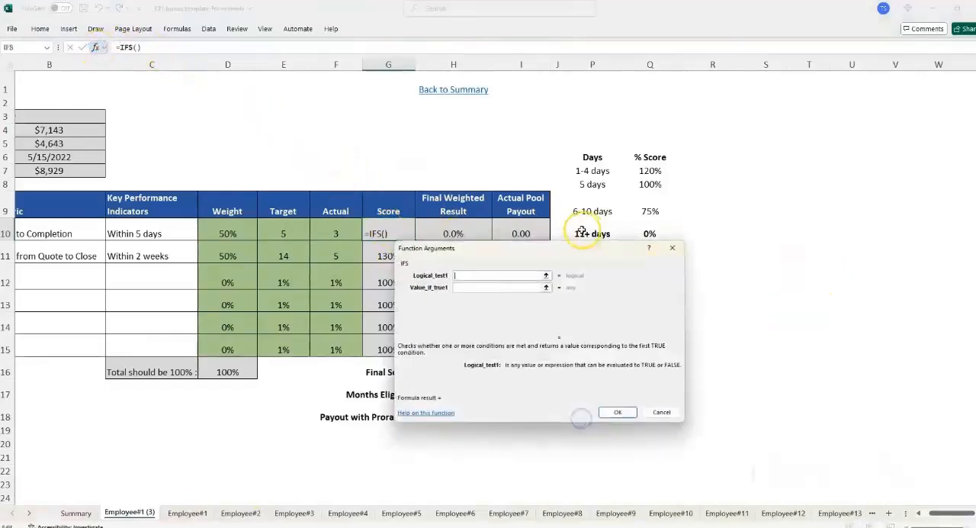
drag(581, 248, 608, 306)
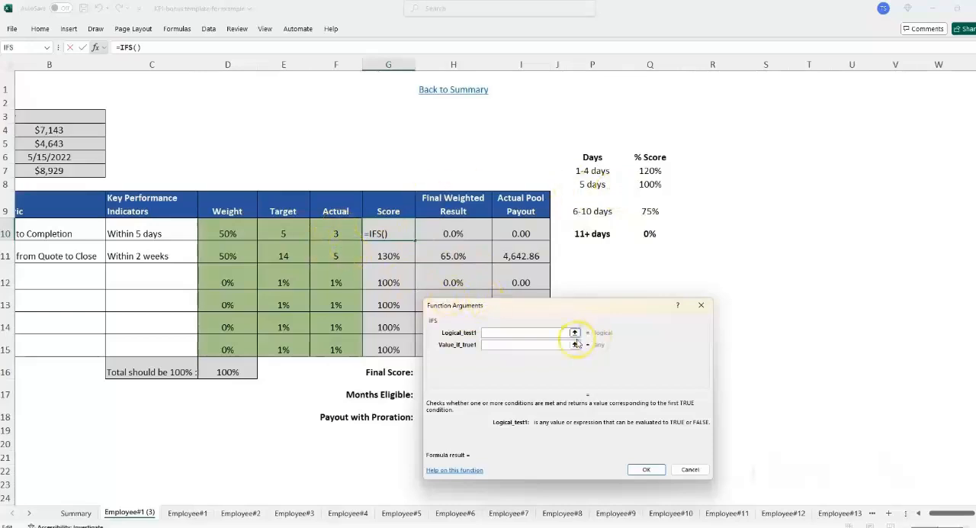
- Set the first IFS condition to F10=E10, returning 100% when Actual equals Target
click(335, 233)
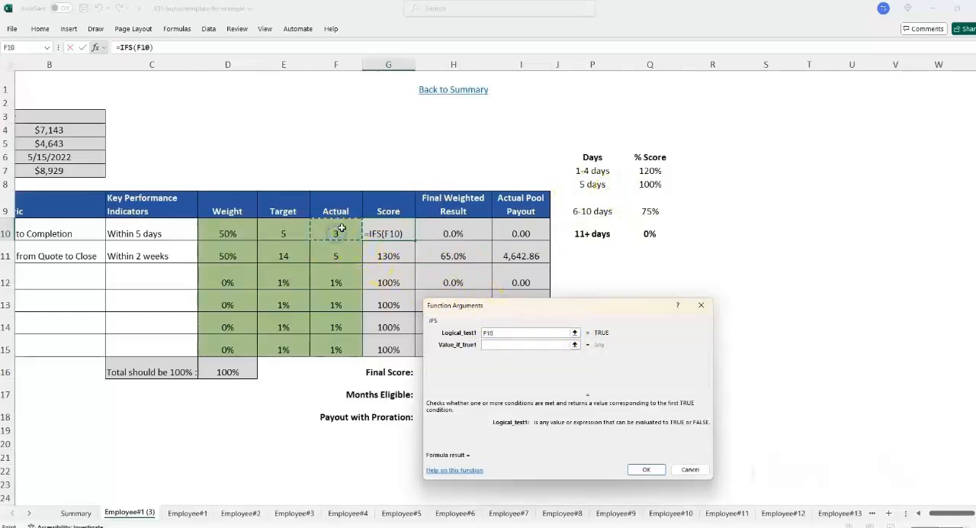
text(=)
click(283, 231)
key(Tab)
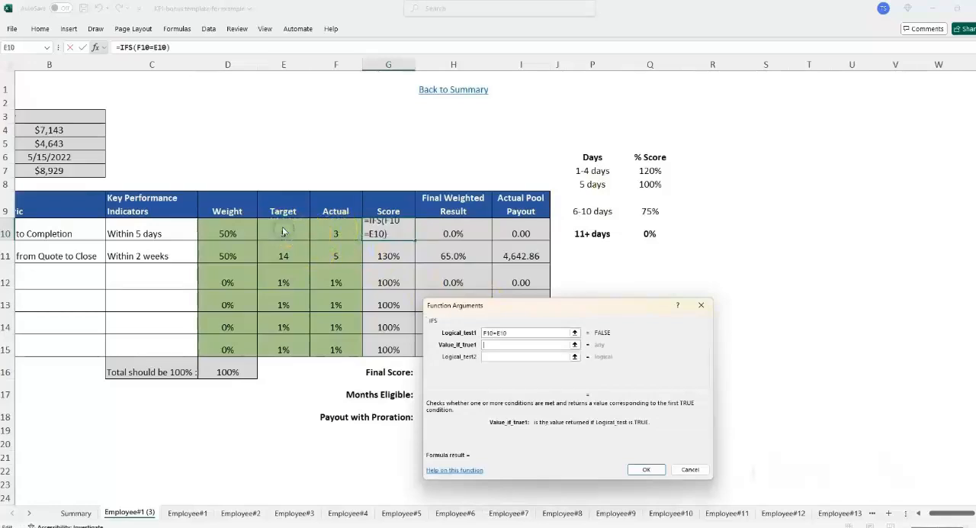
key(Tab)
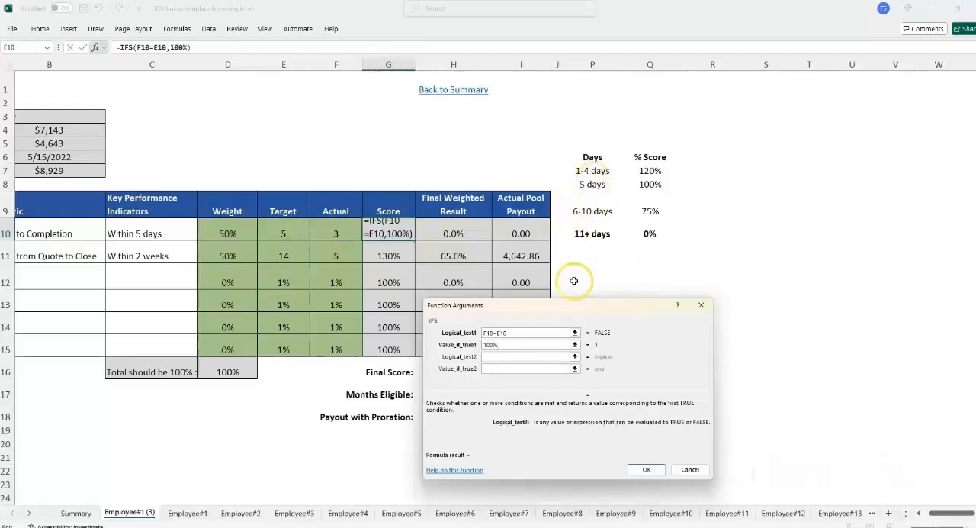
click(335, 226)
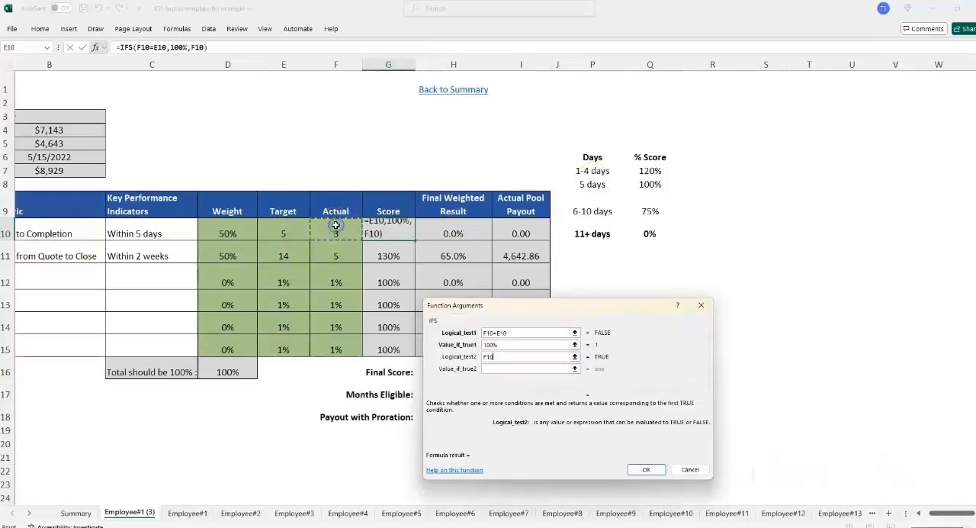
text(<)
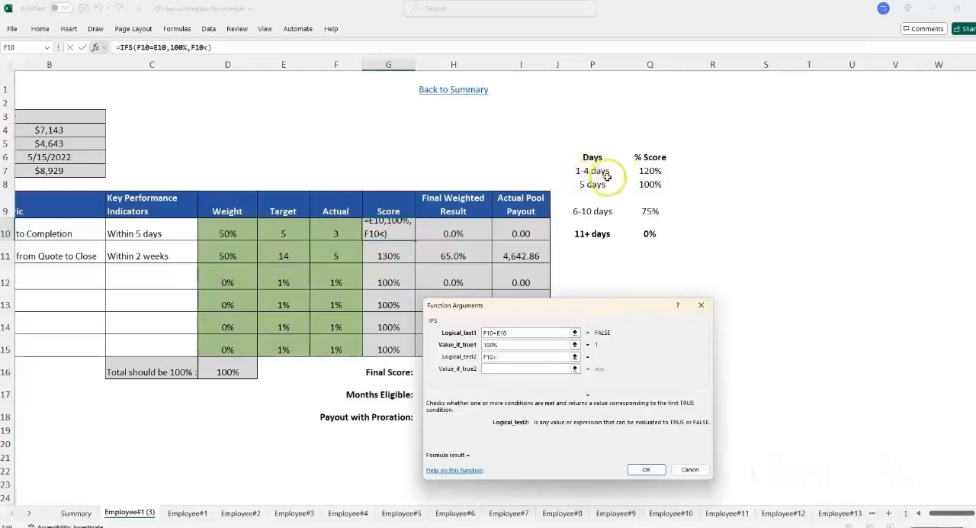
click(283, 233)
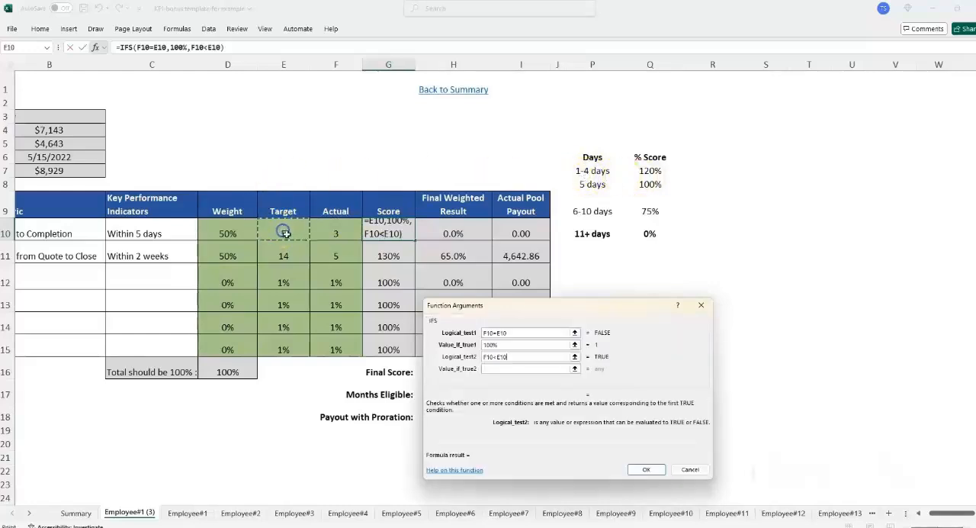
key(Tab)
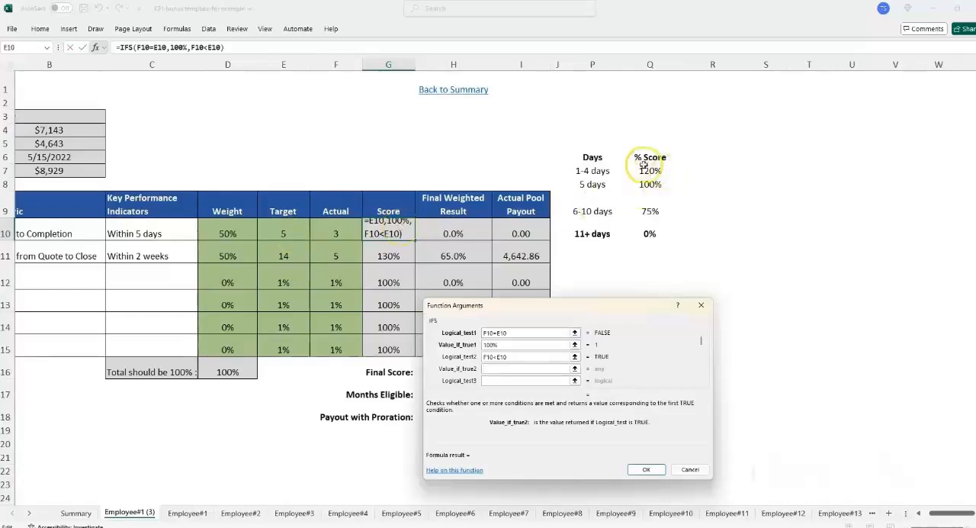
click(671, 172)
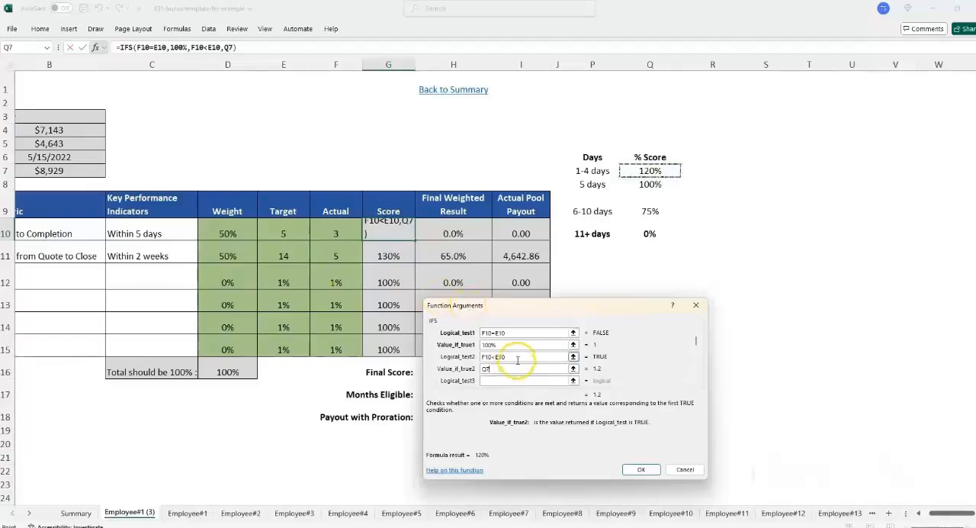
drag(516, 358, 483, 361)
key(BackSpace)
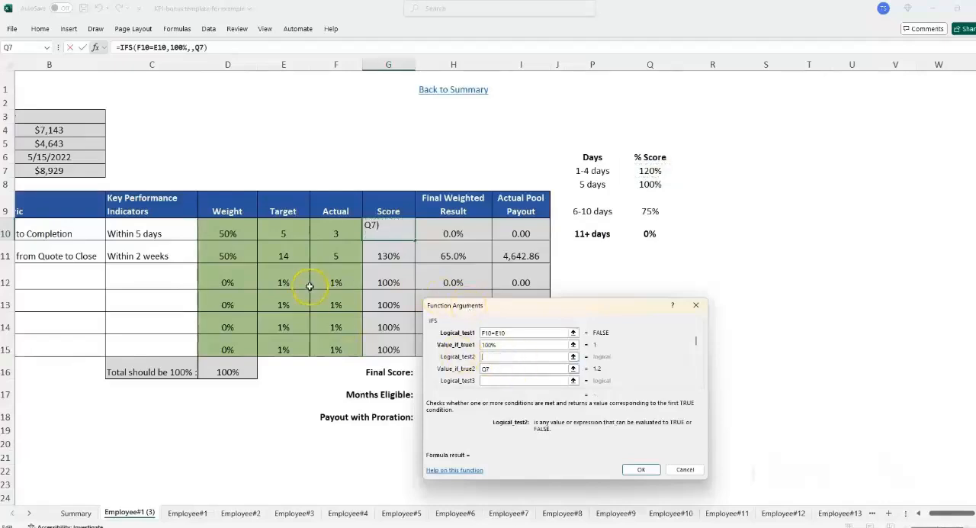
- Set the second IFS condition to F10=0, returning 0% for an Actual of zero
click(326, 231)
text(=0)
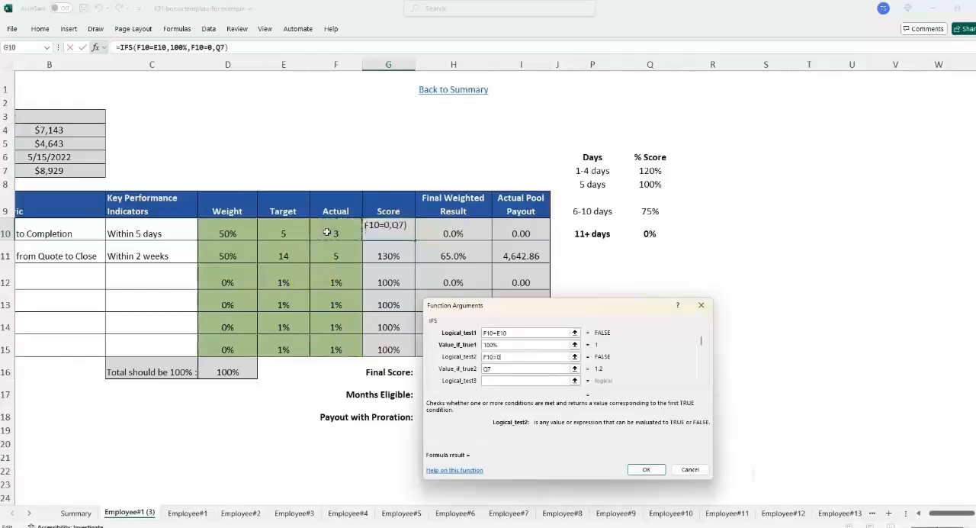
key(Tab)
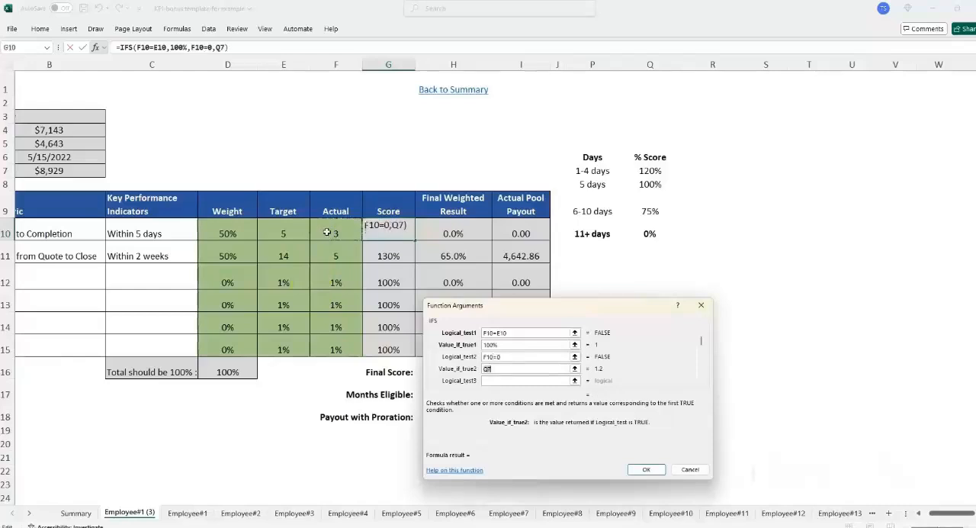
text(0%)
key(Tab)
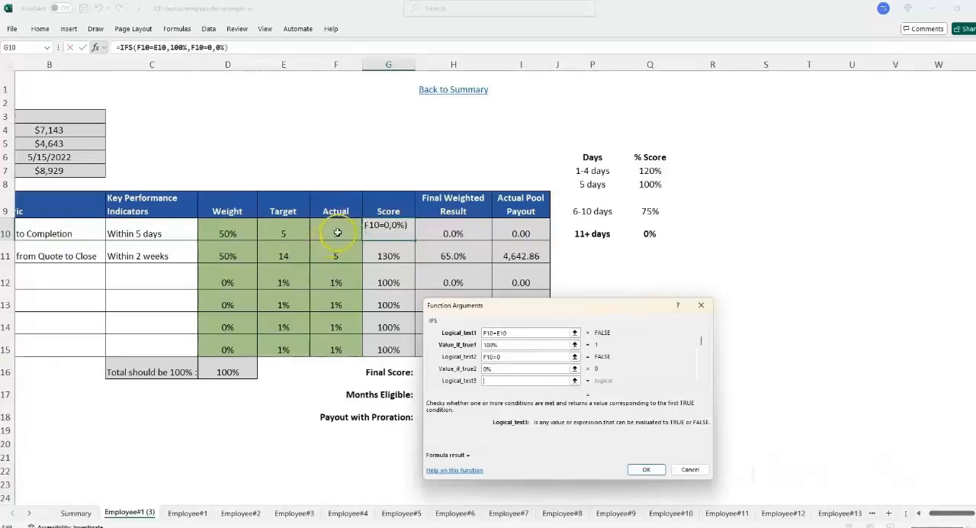
- Set the third IFS condition to F10<E10, returning 120% when Actual is below Target
click(336, 232)
text(<)
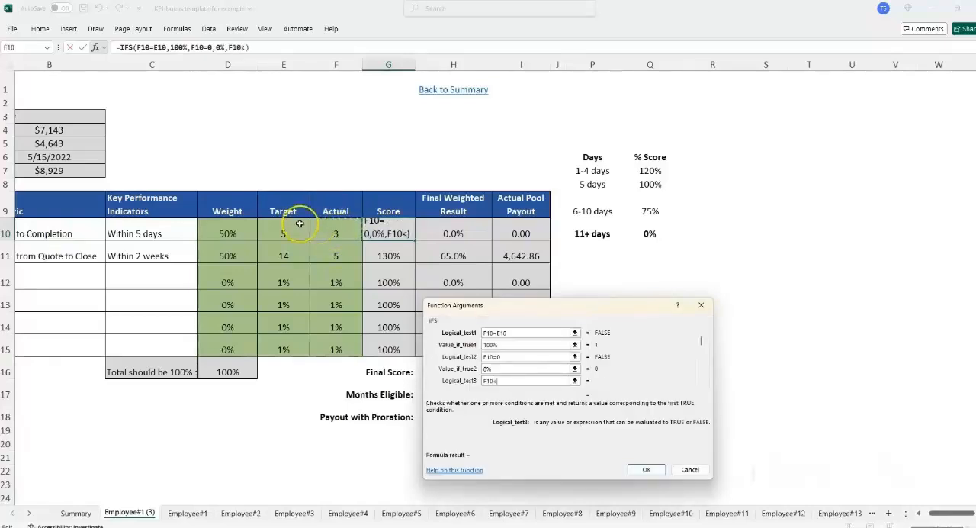
click(290, 221)
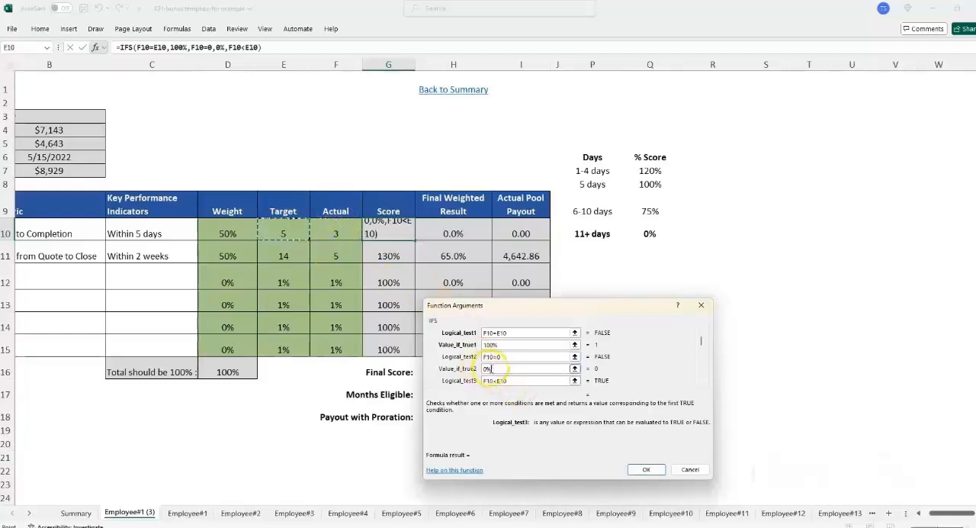
click(523, 391)
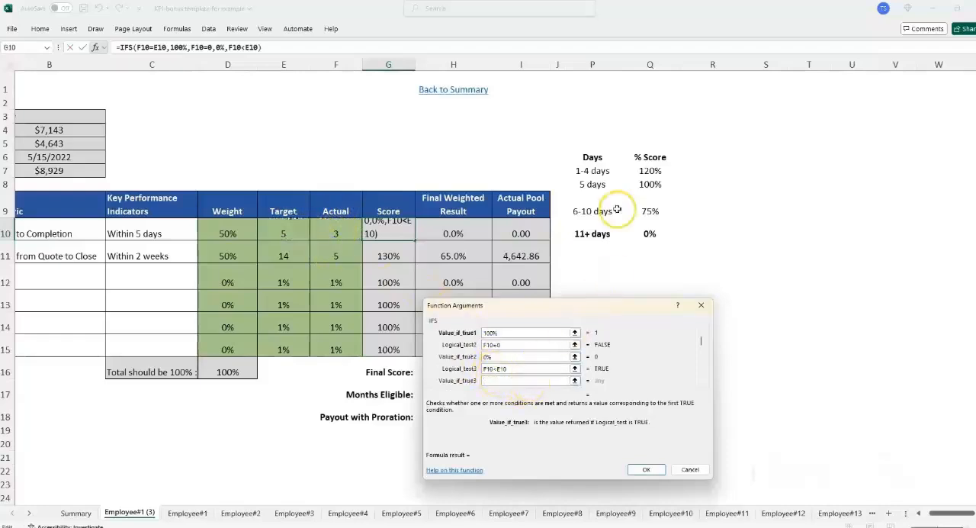
text(120)
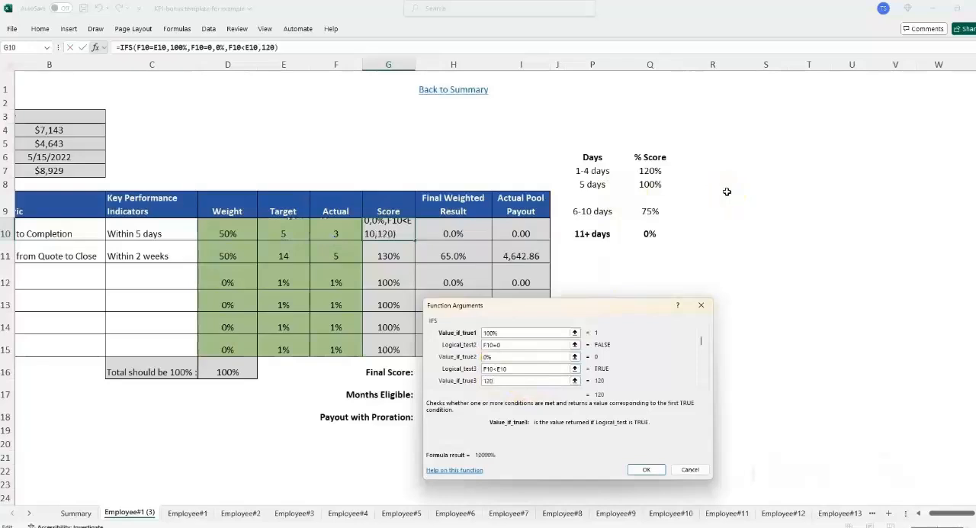
- Set the fourth IFS condition to F10>10, returning 0% for 11 or more days
click(503, 388)
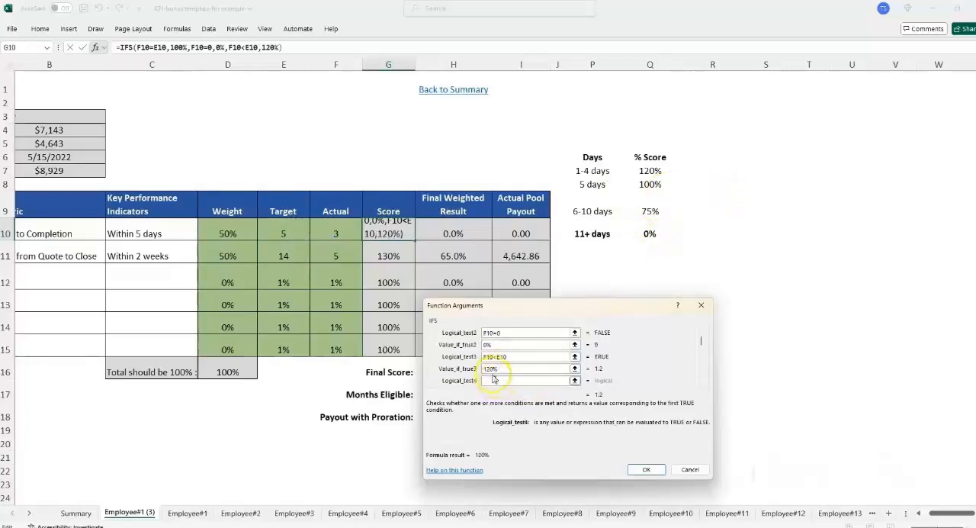
click(332, 225)
text(>10)
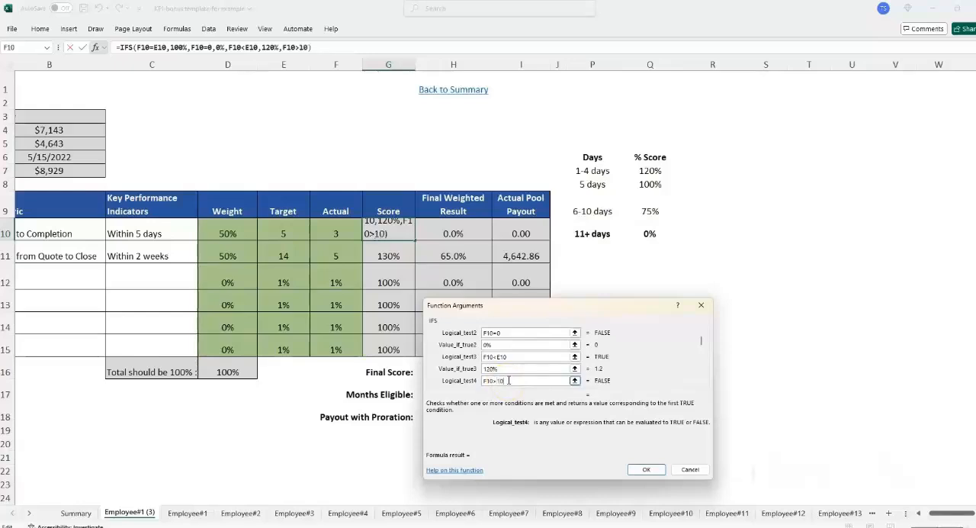
key(Tab)
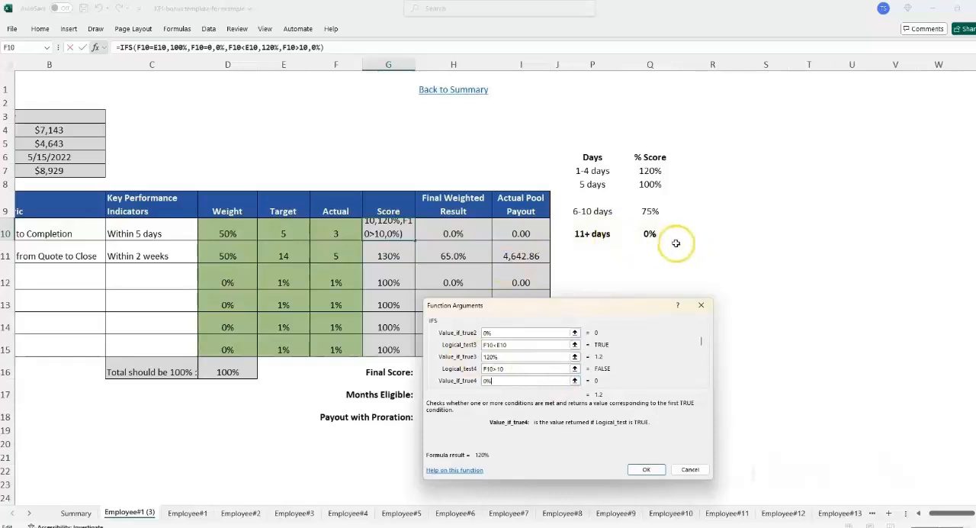
key(Tab)
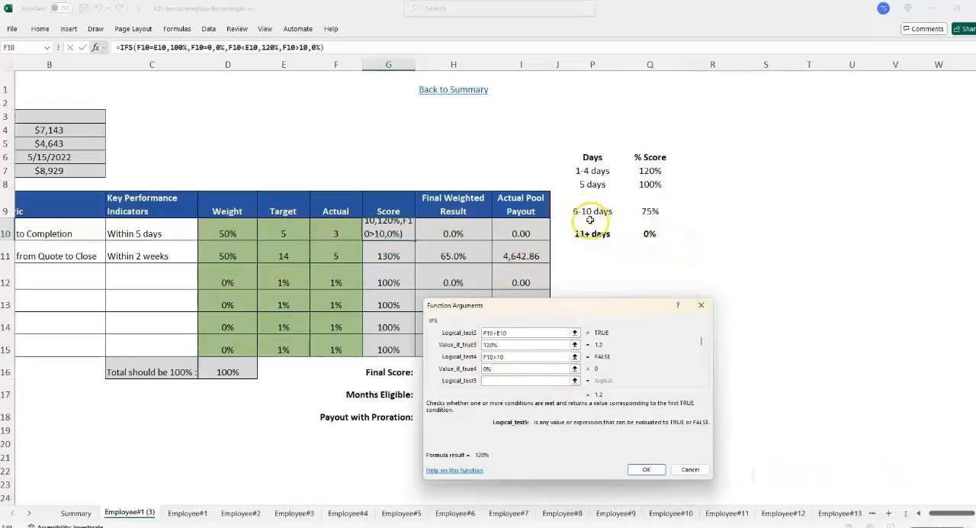
- Set the fifth IFS condition to F10>5, returning 75% for 6-10 days
click(328, 229)
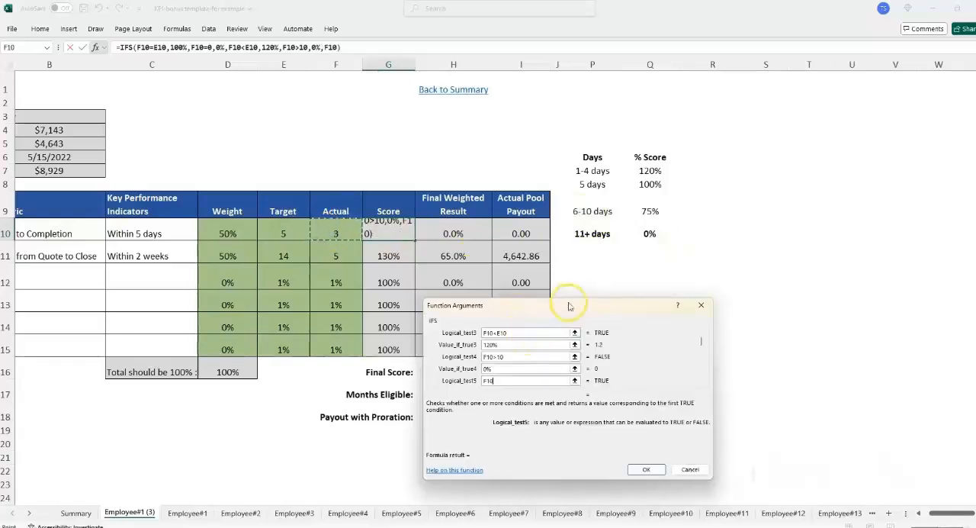
text(>)
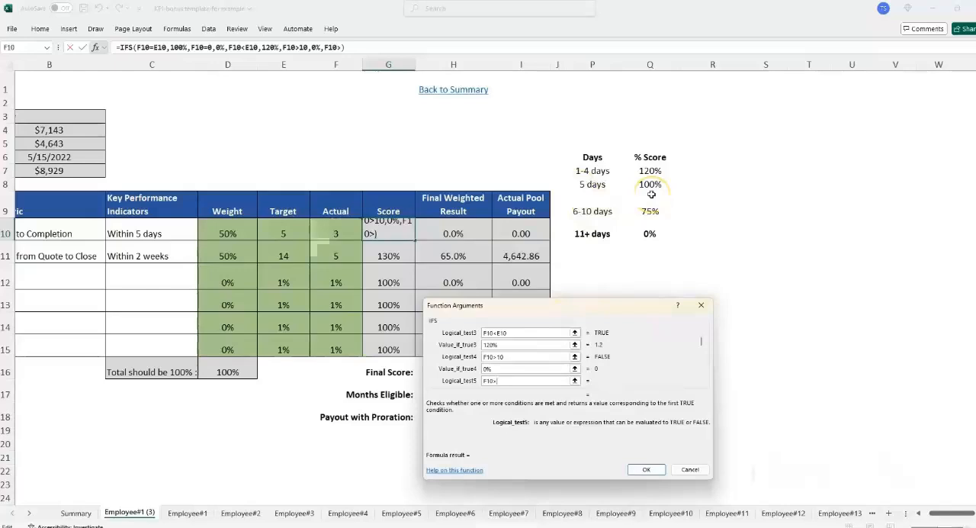
key(Tab)
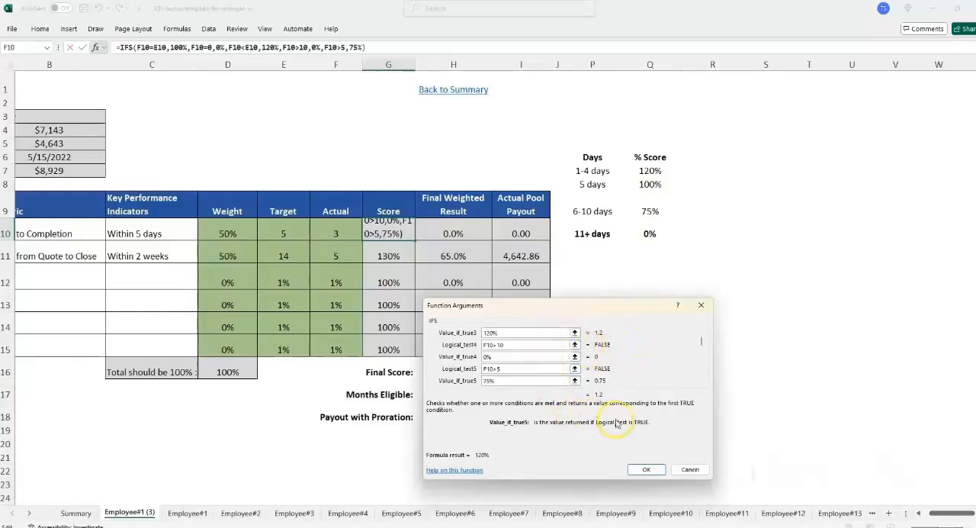
- Apply the IFS formula to the first KPI's Score cell and set its Actual in F10 to 5 to test it
click(646, 470)
click(331, 231)
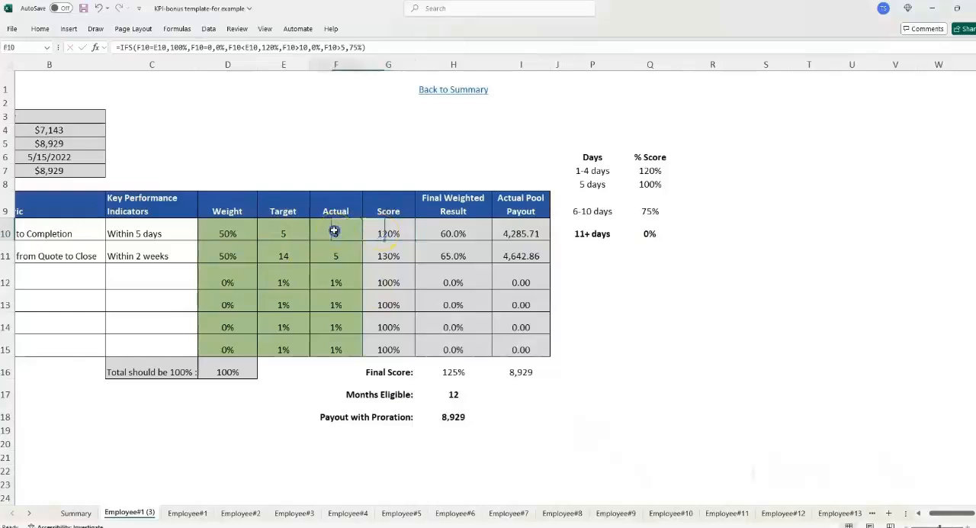
click(396, 231)
click(331, 231)
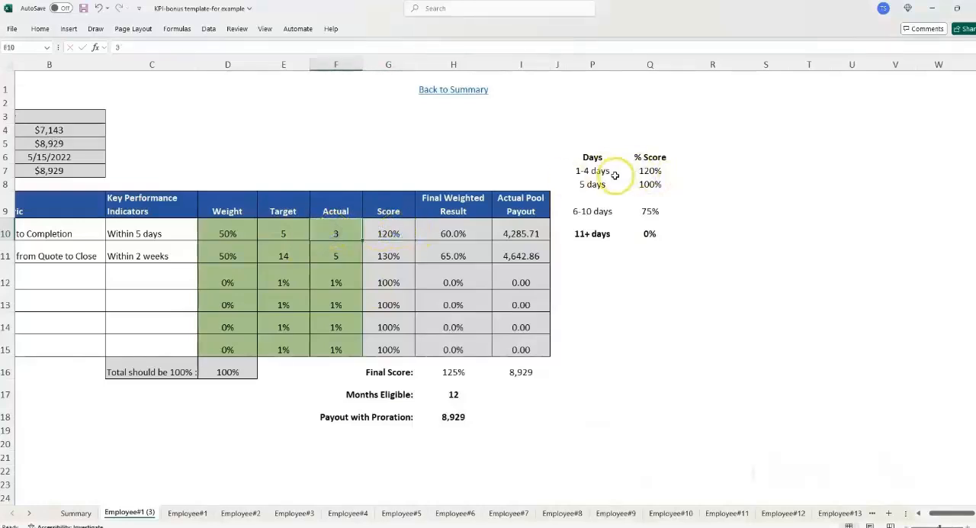
text(5)
key(Return)
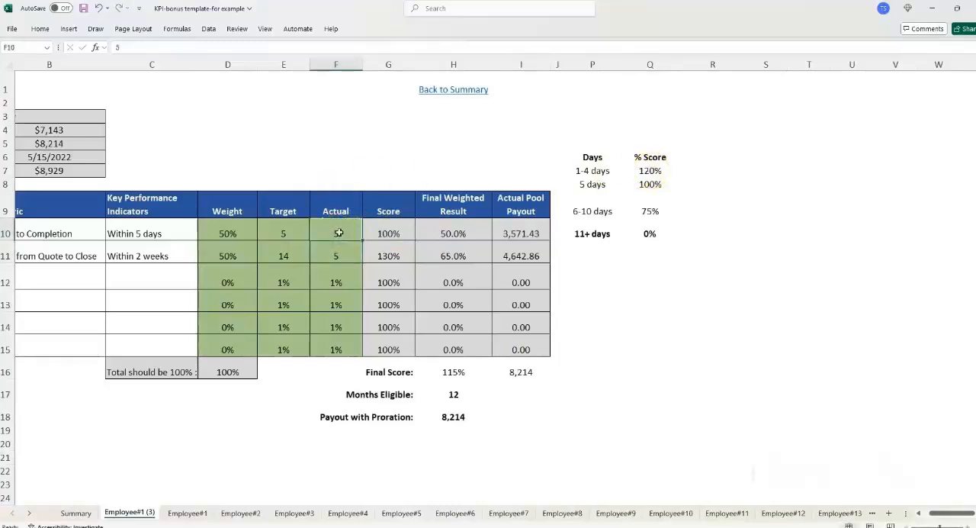
- Test the IFS score ranges by setting the first KPI's Actual in F10 to 6, 10 and 11 in turn
click(338, 233)
text(6)
key(Return)
click(338, 232)
text(10)
key(Return)
click(339, 232)
text(11)
key(Return)
key(Up)
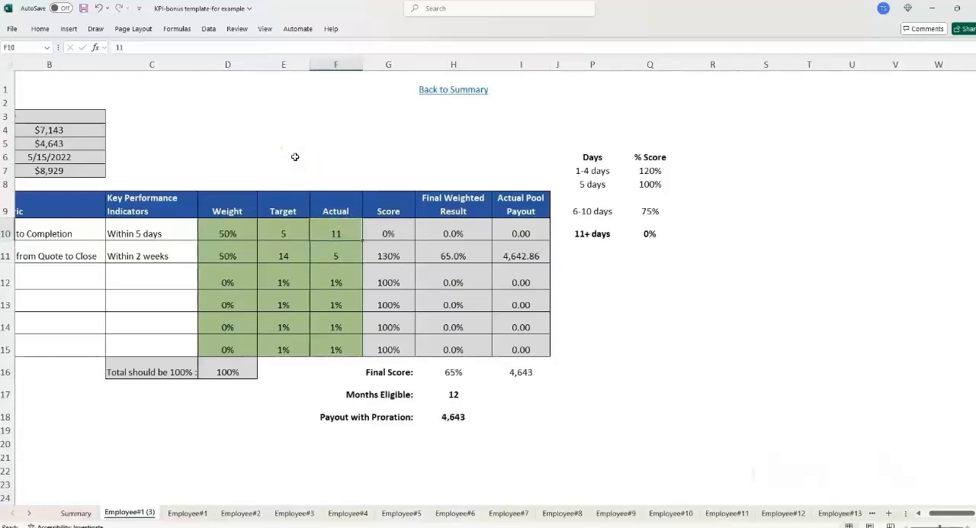
- Set the first KPI's Actual to 15 and select its Score cell G10 to review the IFS formula against the days table
key(Left)
key(Left)
key(Right)
key(Right)
key(Right)
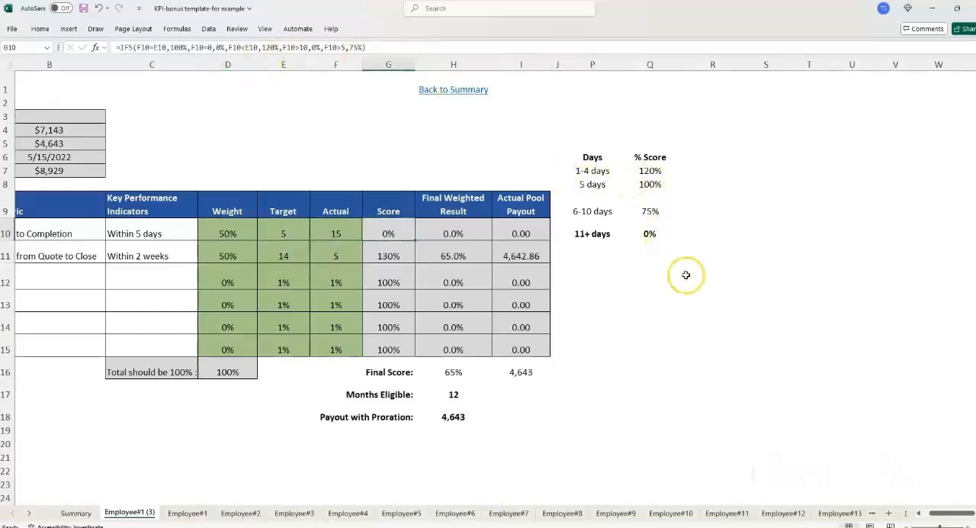
drag(938, 515, 927, 514)
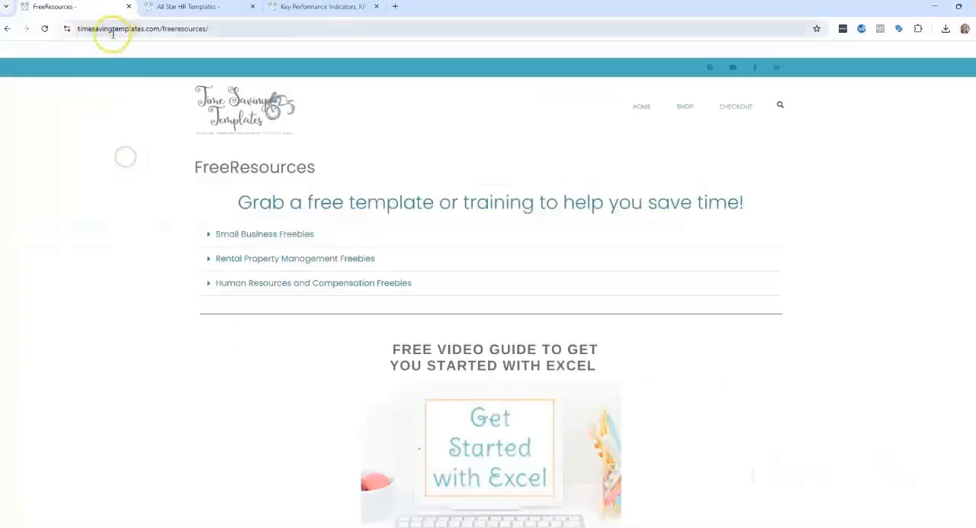
- In the web browser, open the Human Resources Administration product category on timesavingtemplates.com and look through its templates
mouse_move(677, 106)
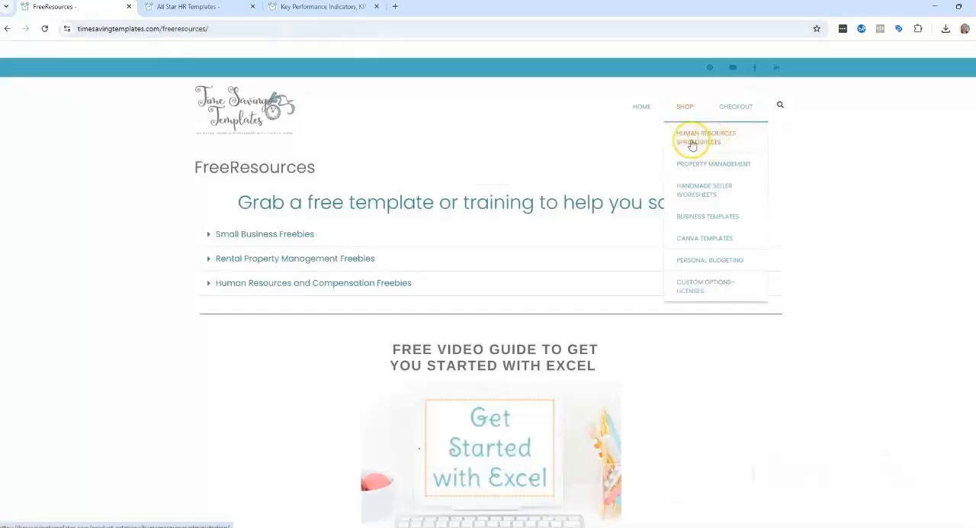
click(320, 6)
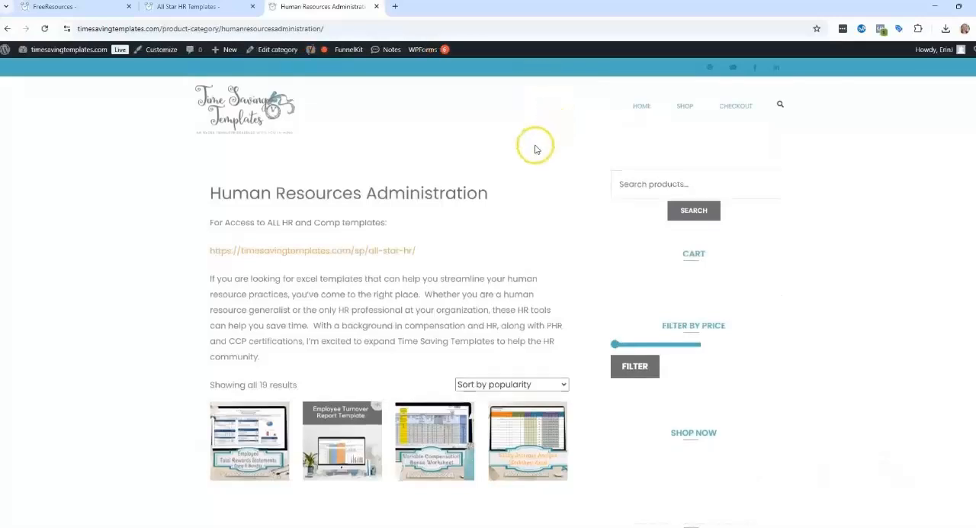
scroll(532, 149, down, 1)
scroll(433, 446, up, 1)
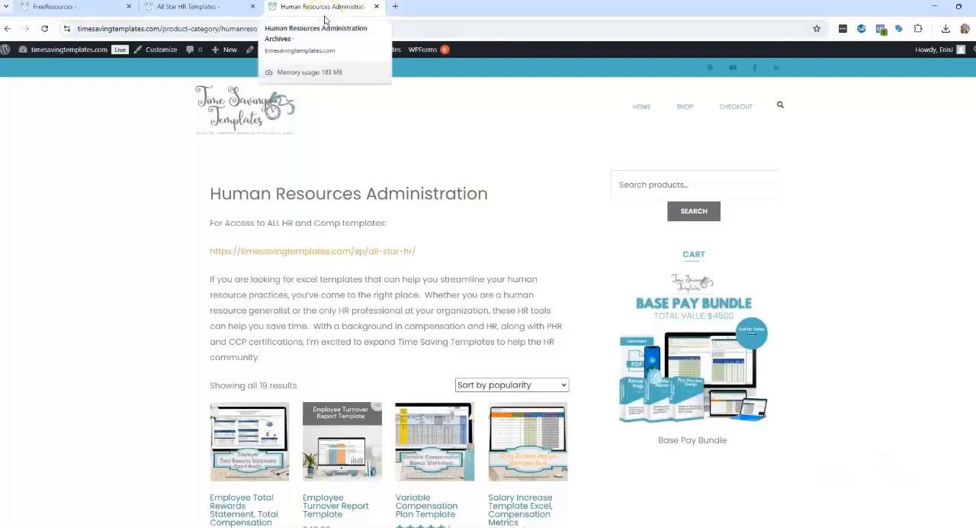
- Return to the FreeResources page and look over its free template categories, including Human Resources and Compensation Freebies
click(63, 10)
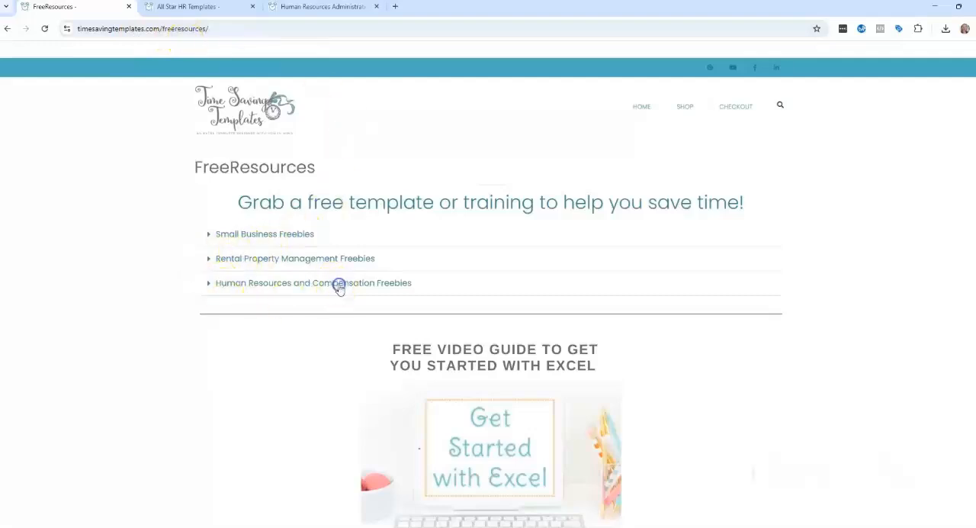
scroll(564, 248, down, 3)
scroll(316, 228, up, 3)
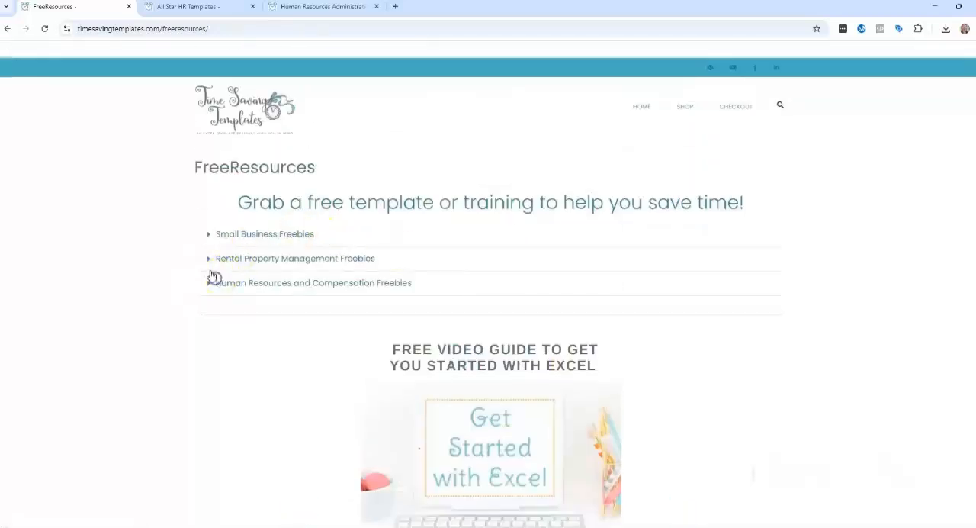